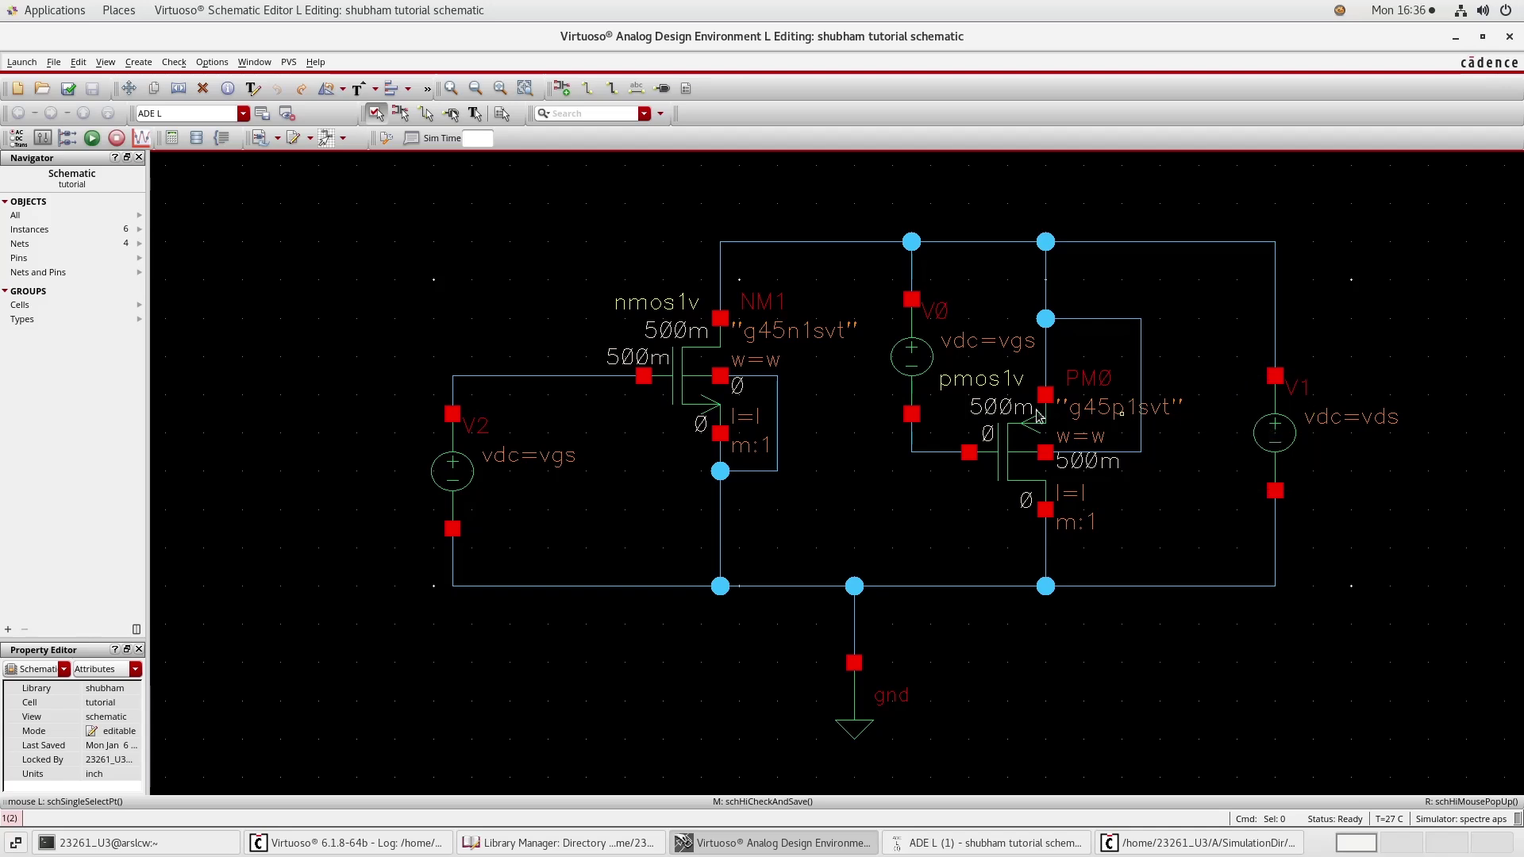
# Step: Review the object properties of the DC voltage sources V2, V0 and V1, including their DC voltage variables
pyautogui.click(467, 475)
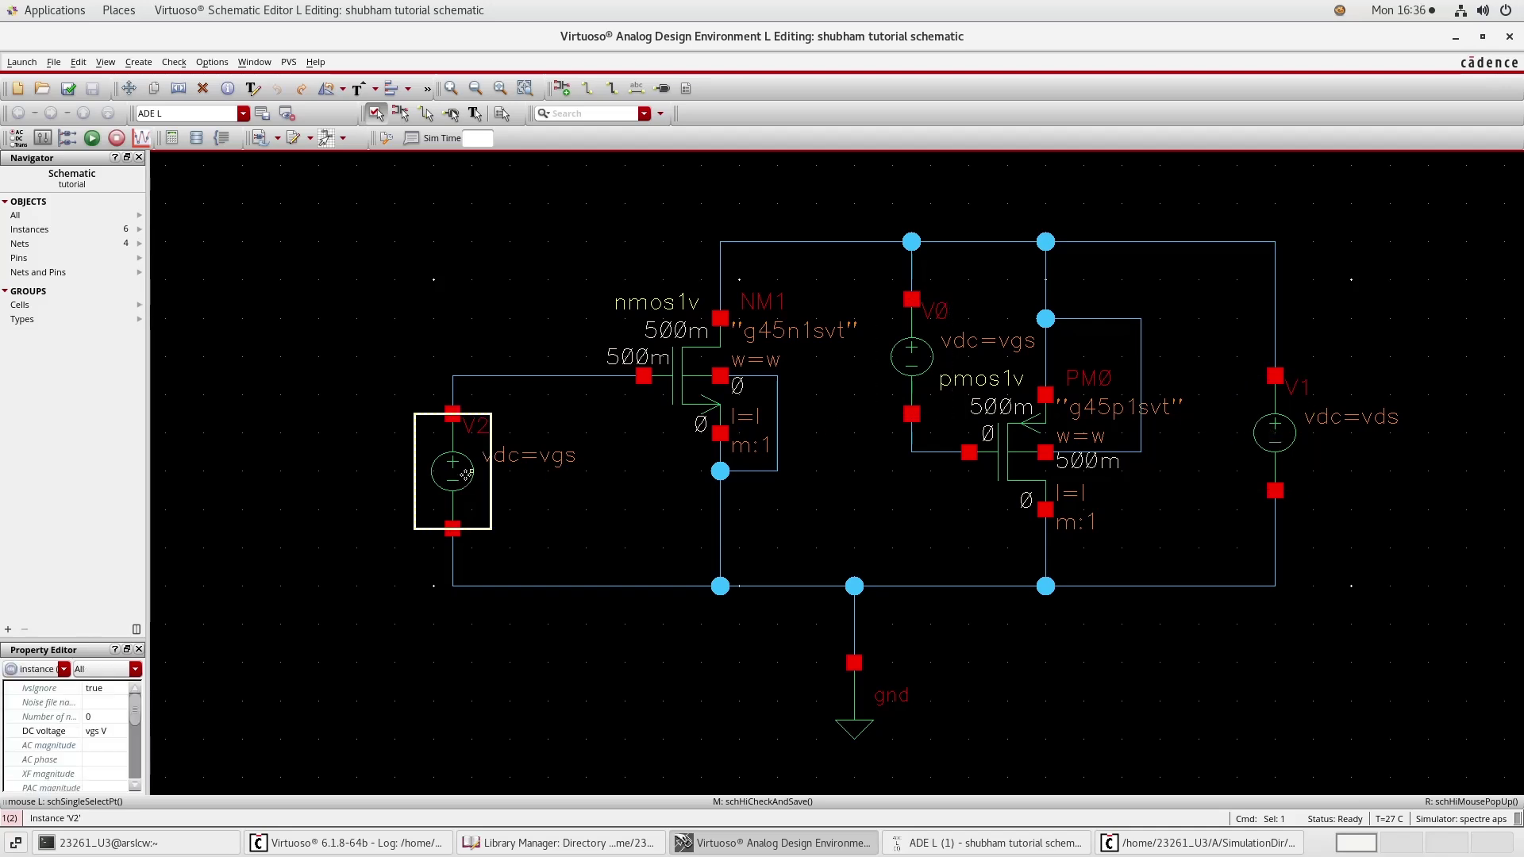
pyautogui.press('q')
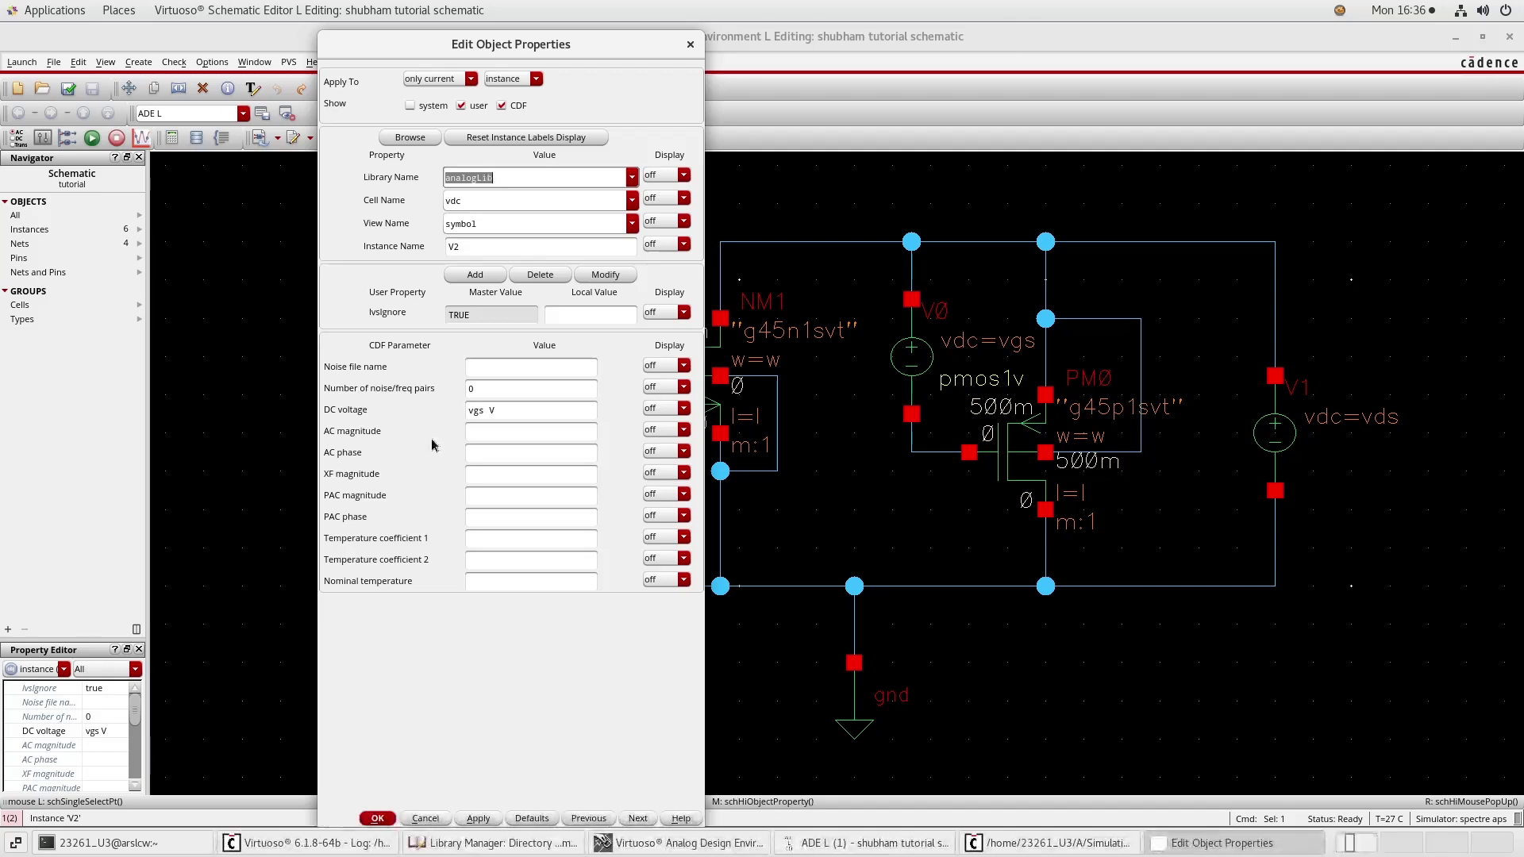
pyautogui.click(384, 818)
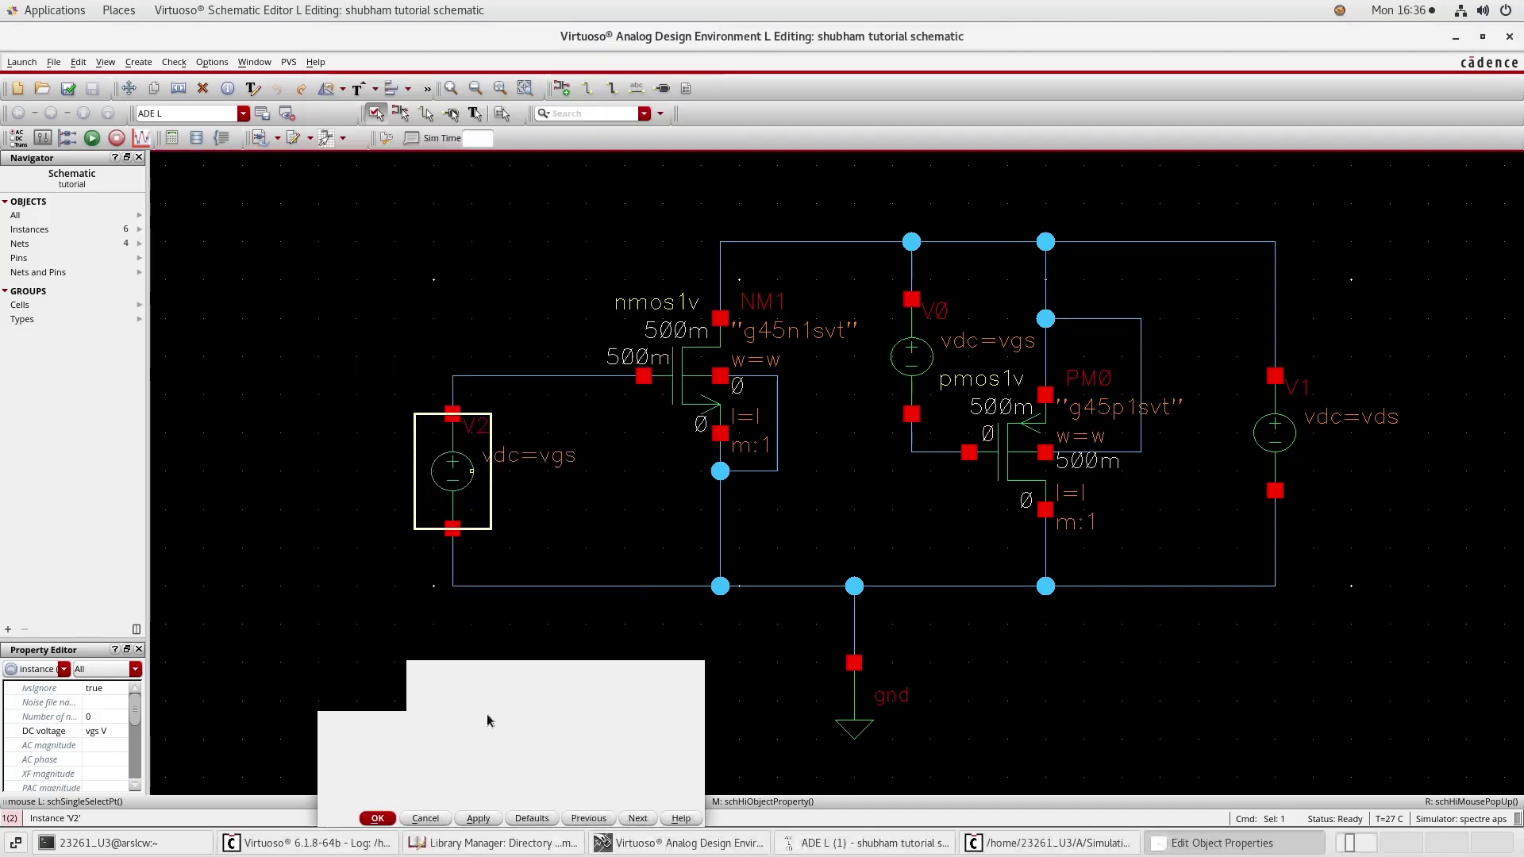
pyautogui.click(917, 357)
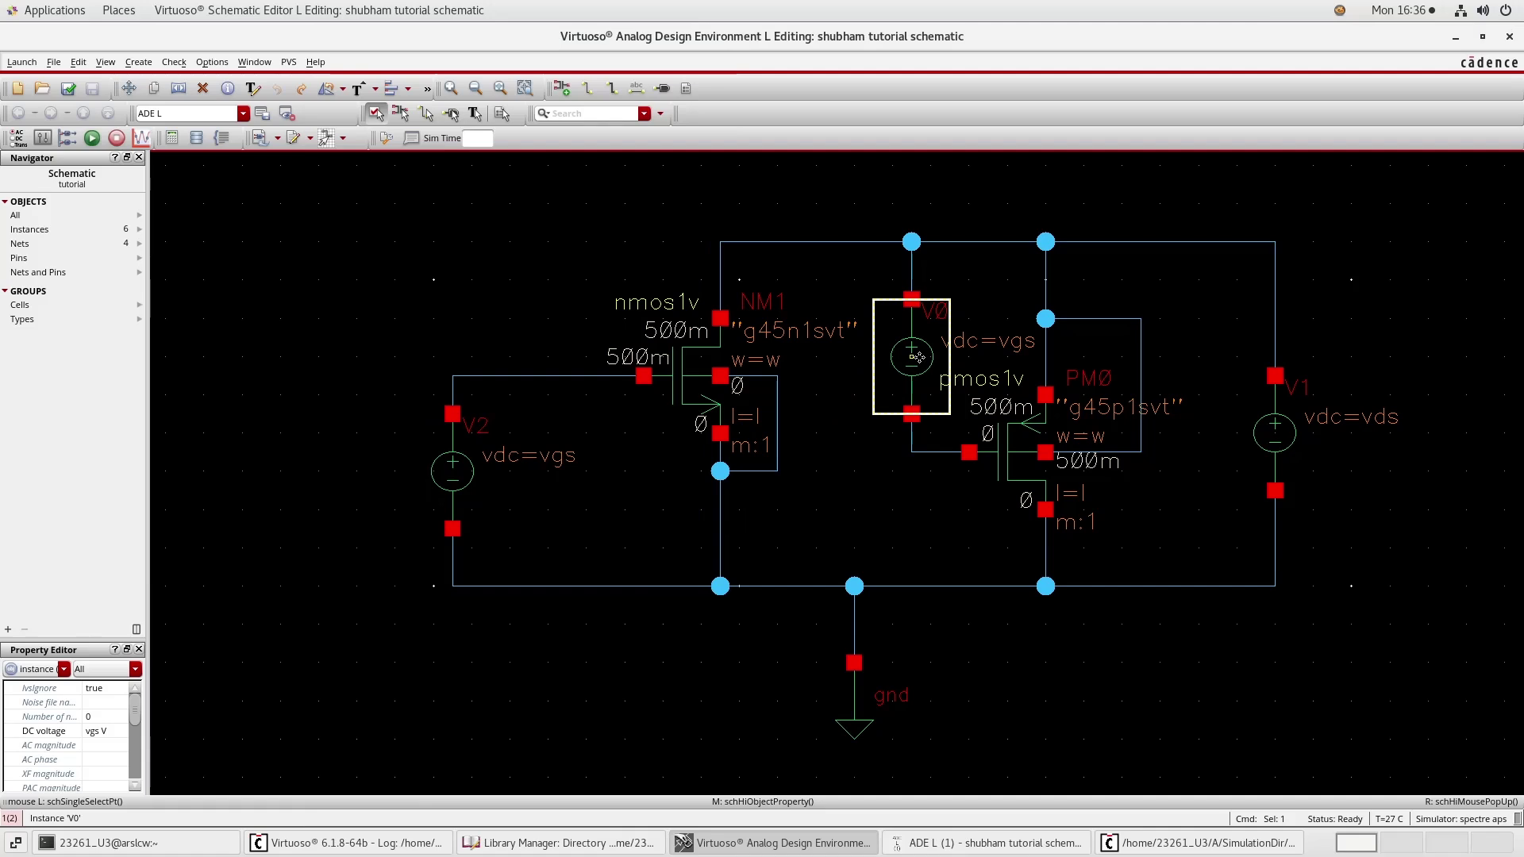
pyautogui.press('q')
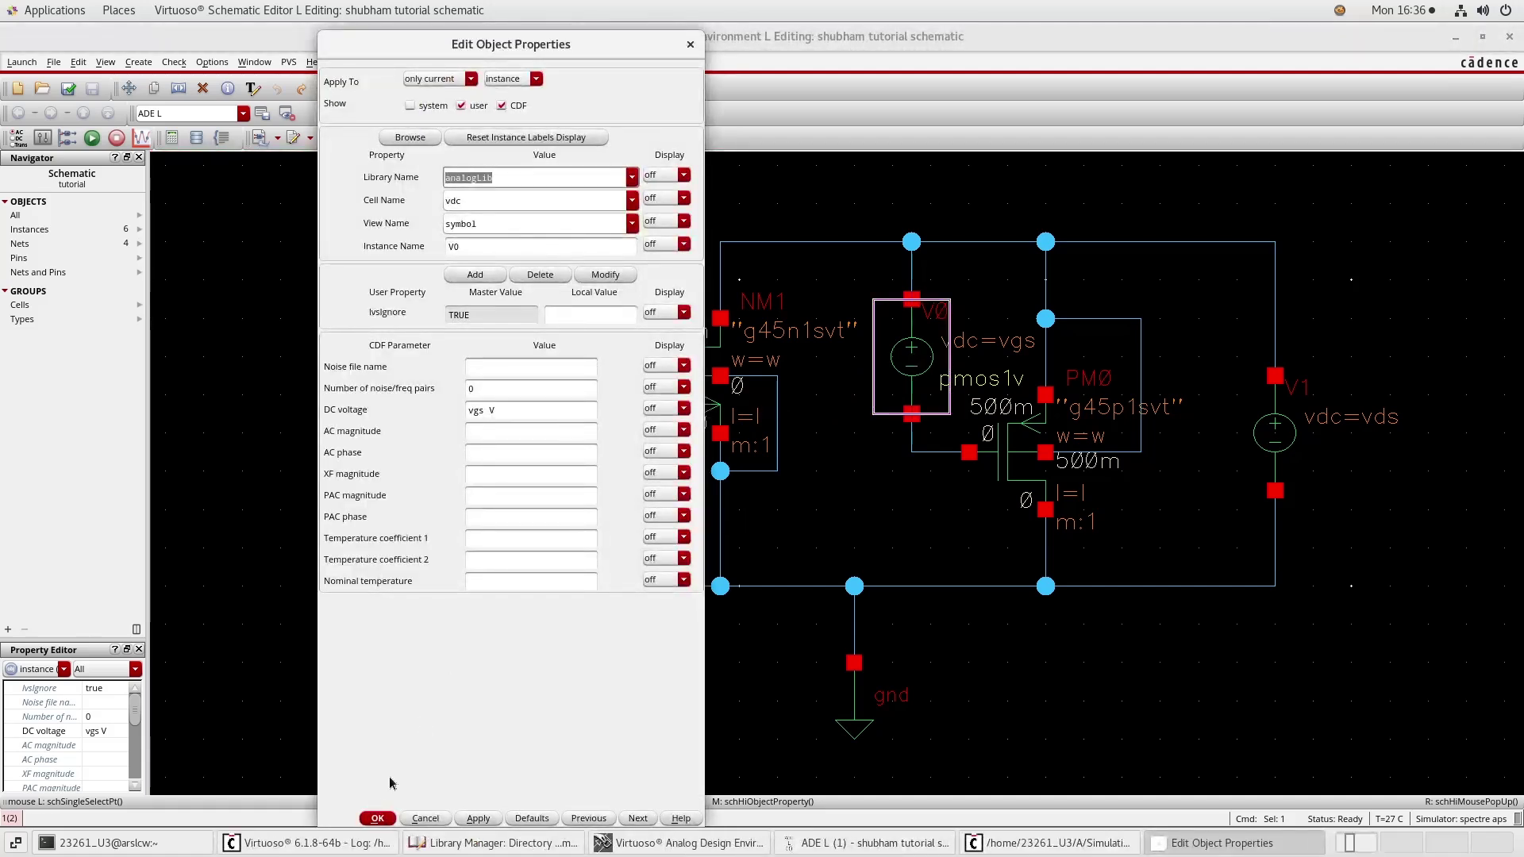
pyautogui.click(384, 819)
pyautogui.click(1274, 429)
pyautogui.press('q')
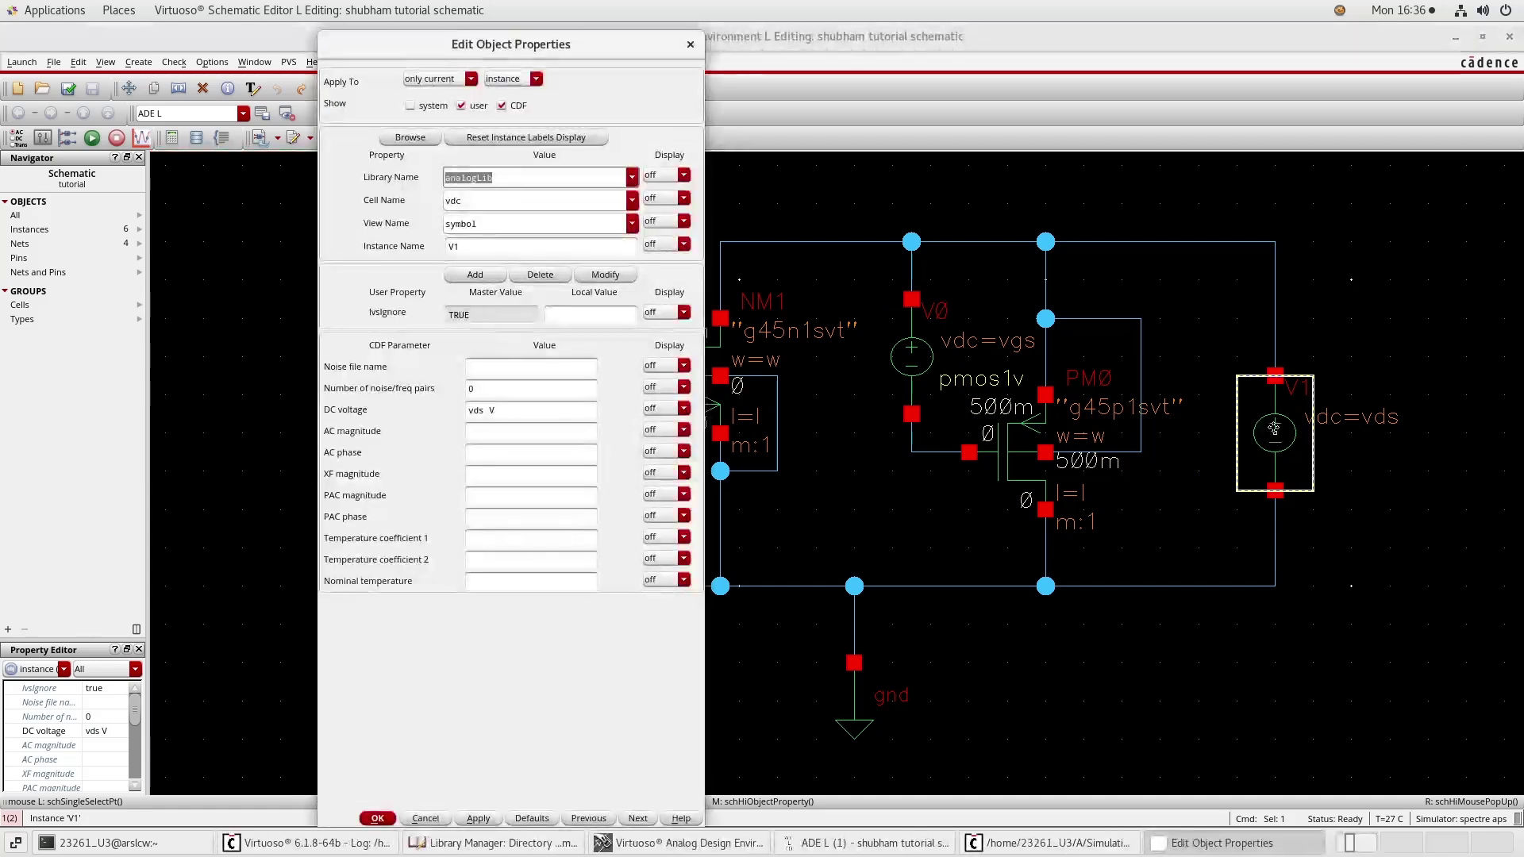
pyautogui.click(379, 818)
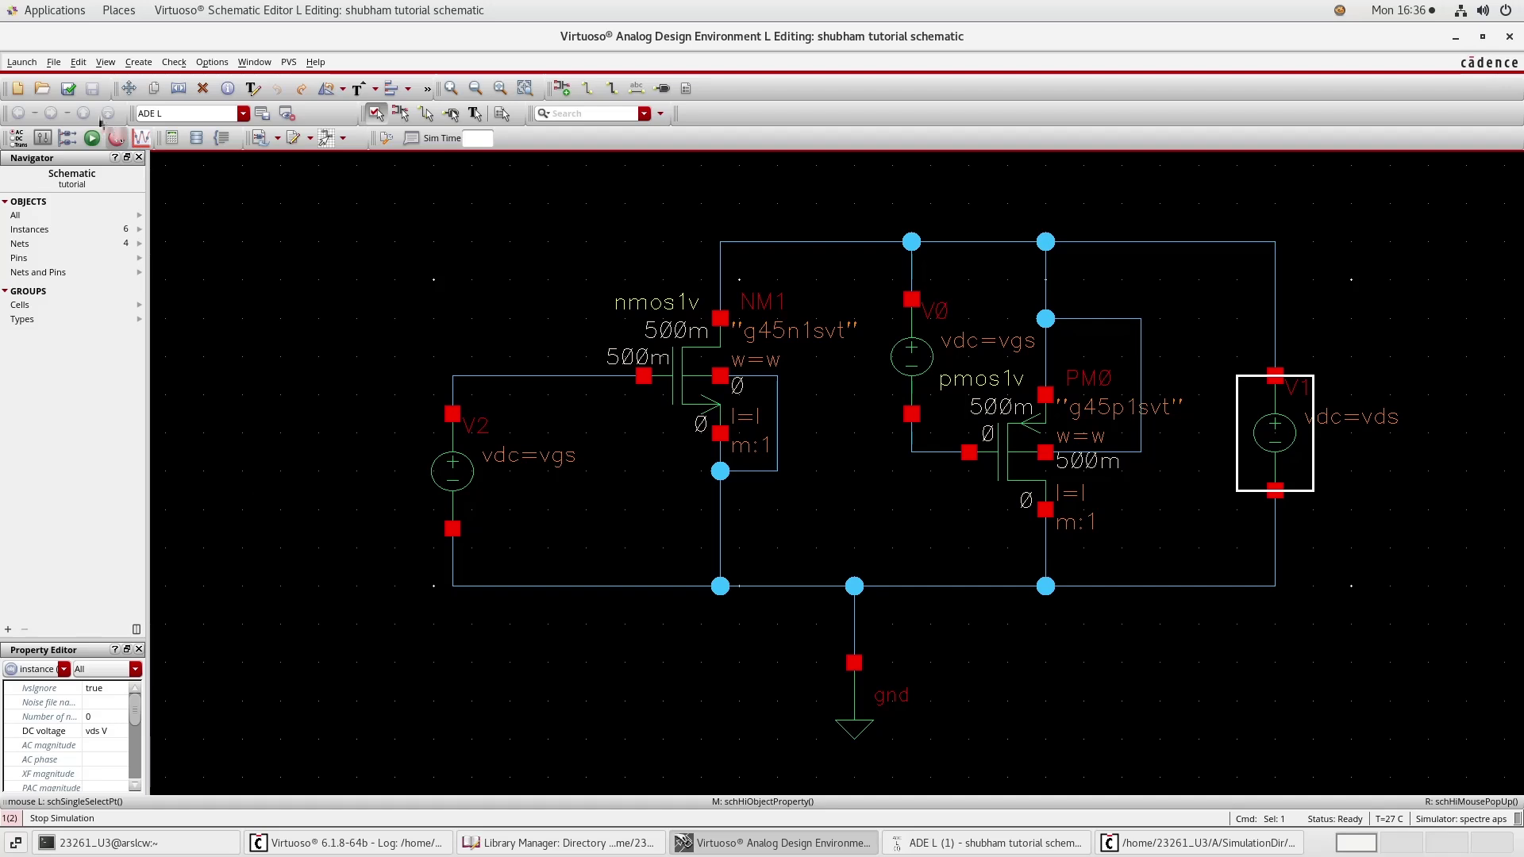
# Step: Check and save the tutorial schematic
pyautogui.click(68, 85)
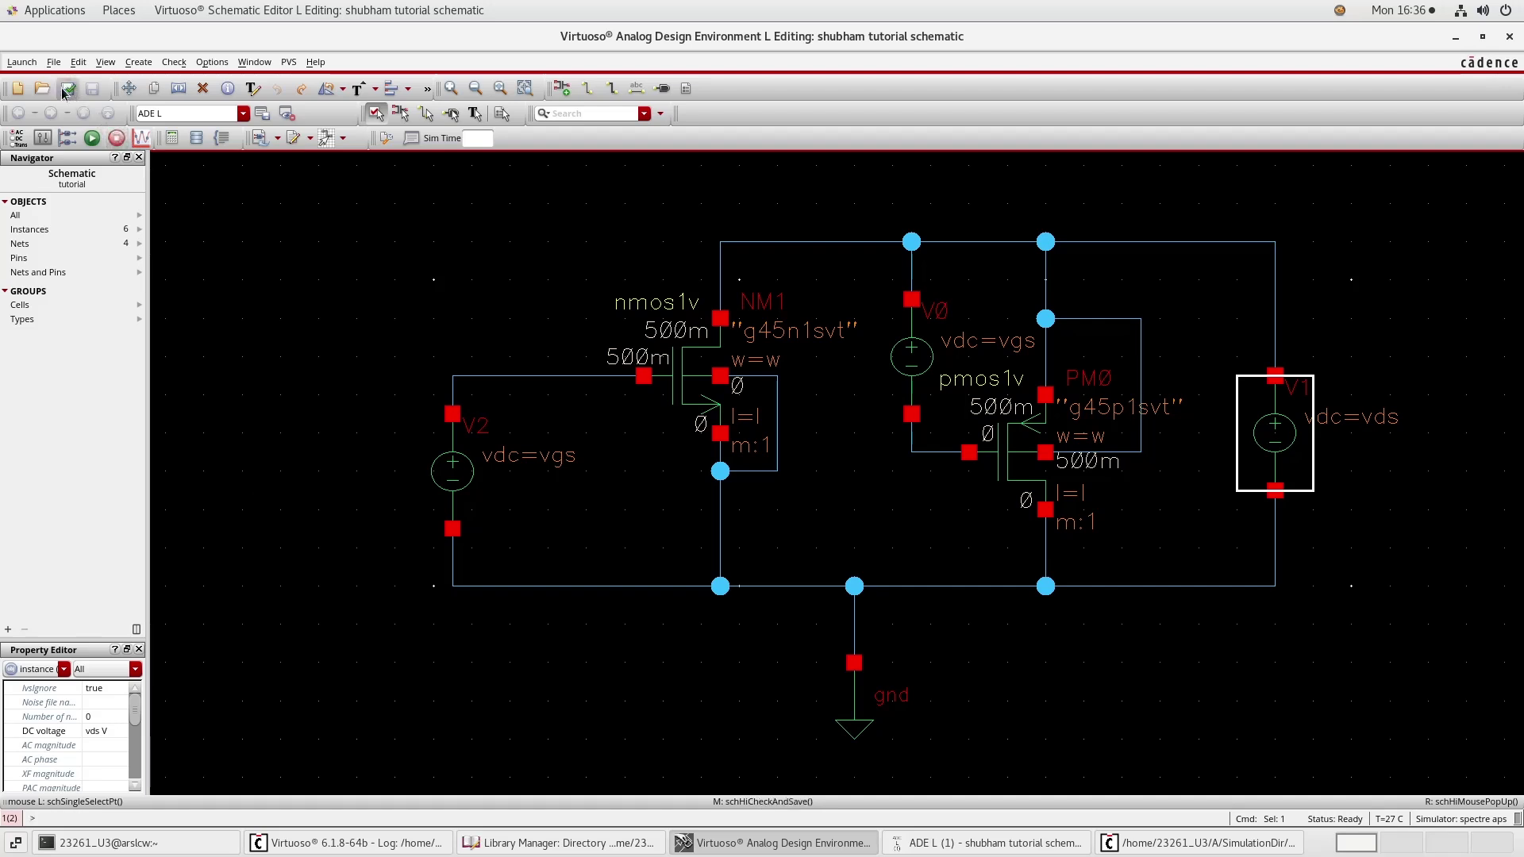
pyautogui.click(14, 63)
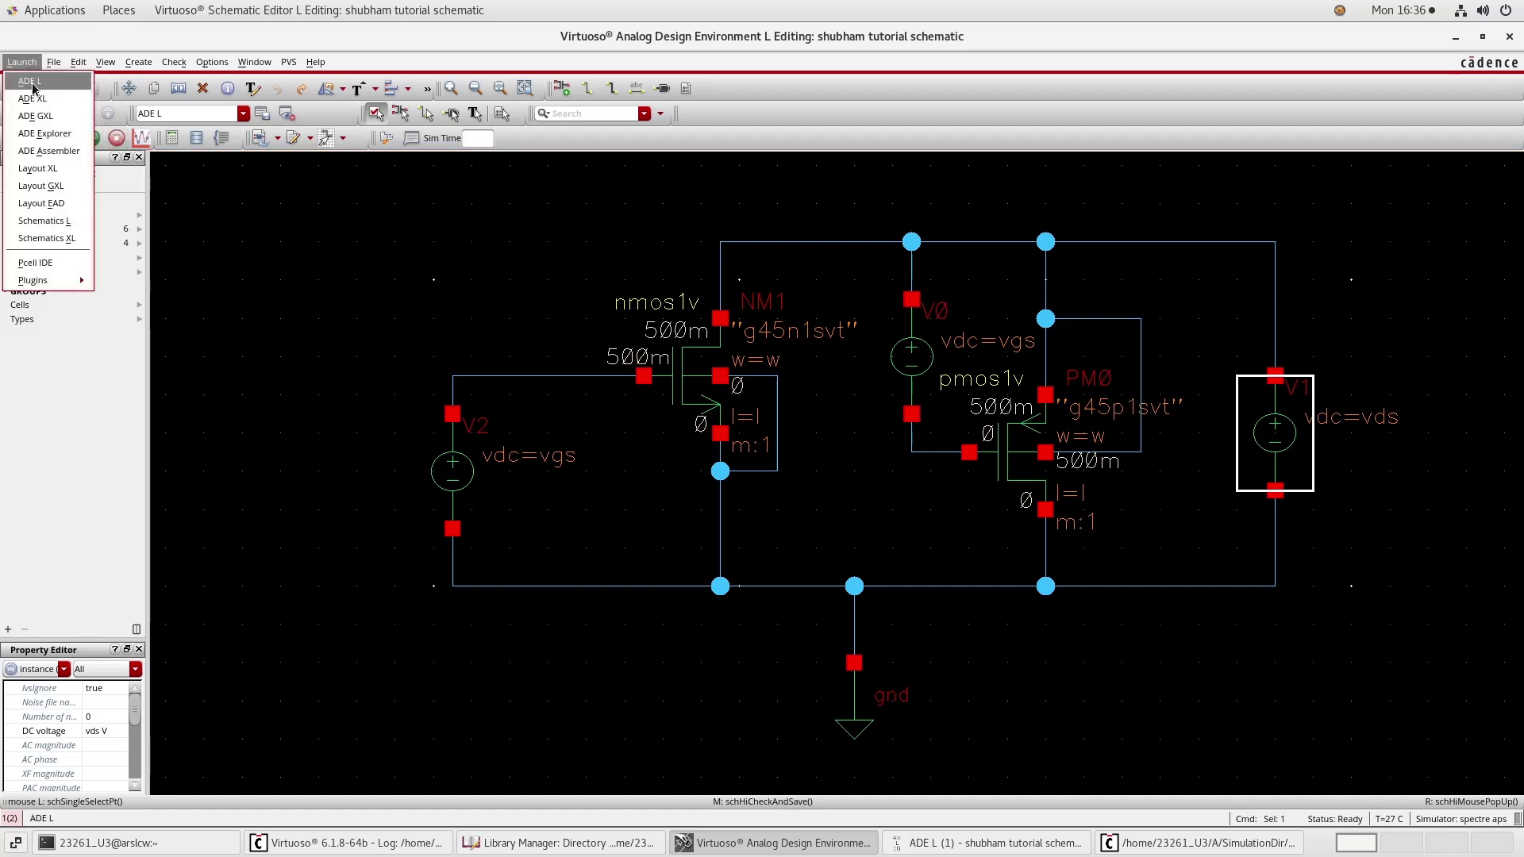
pyautogui.click(272, 211)
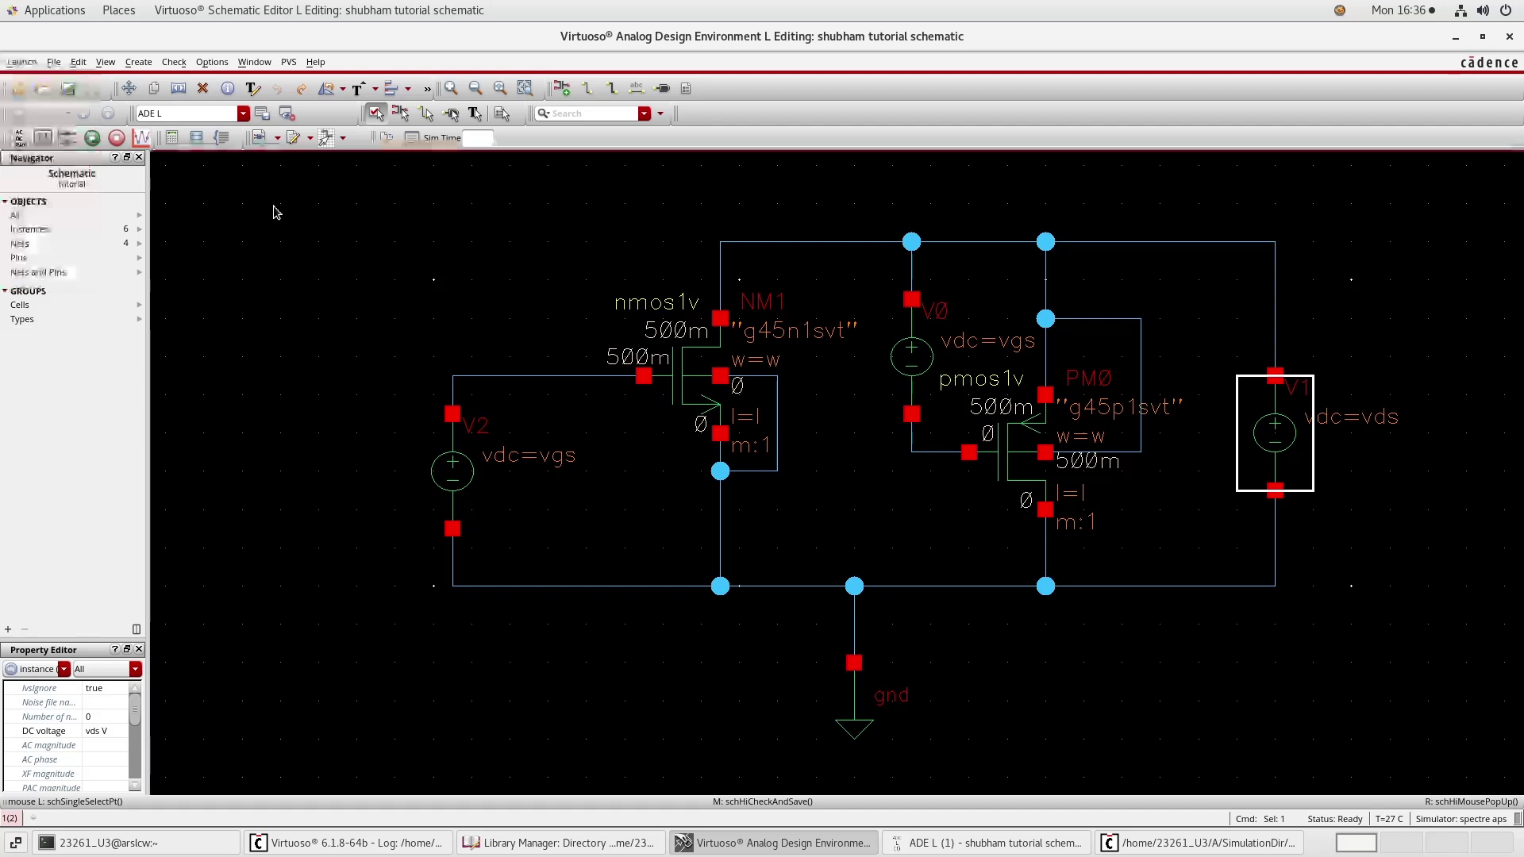
# Step: Bring up the existing ADE L window and copy the design variables from the cellview
pyautogui.click(939, 843)
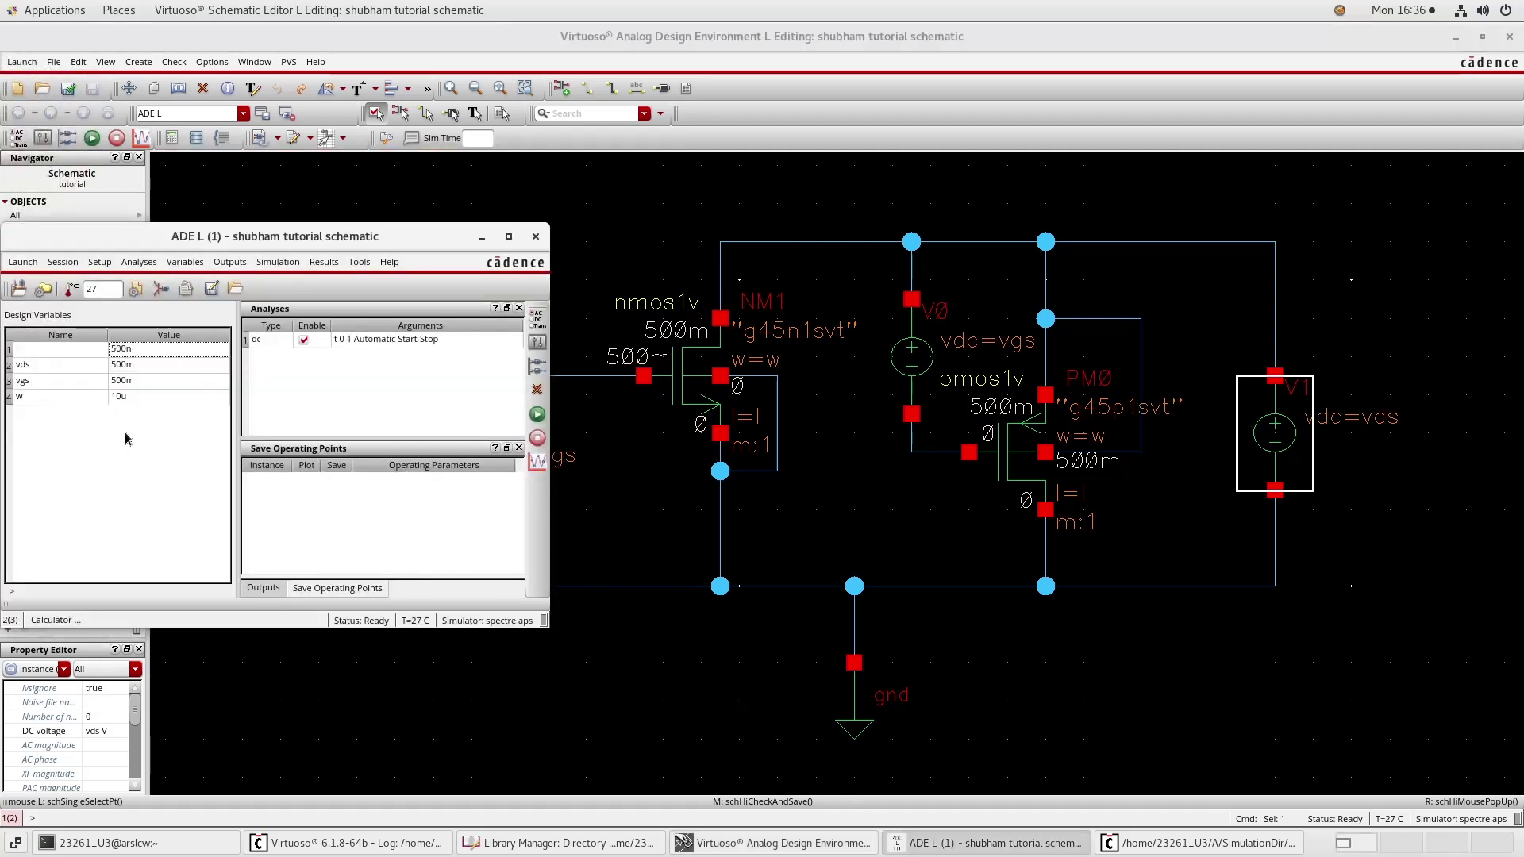
pyautogui.rightClick(94, 441)
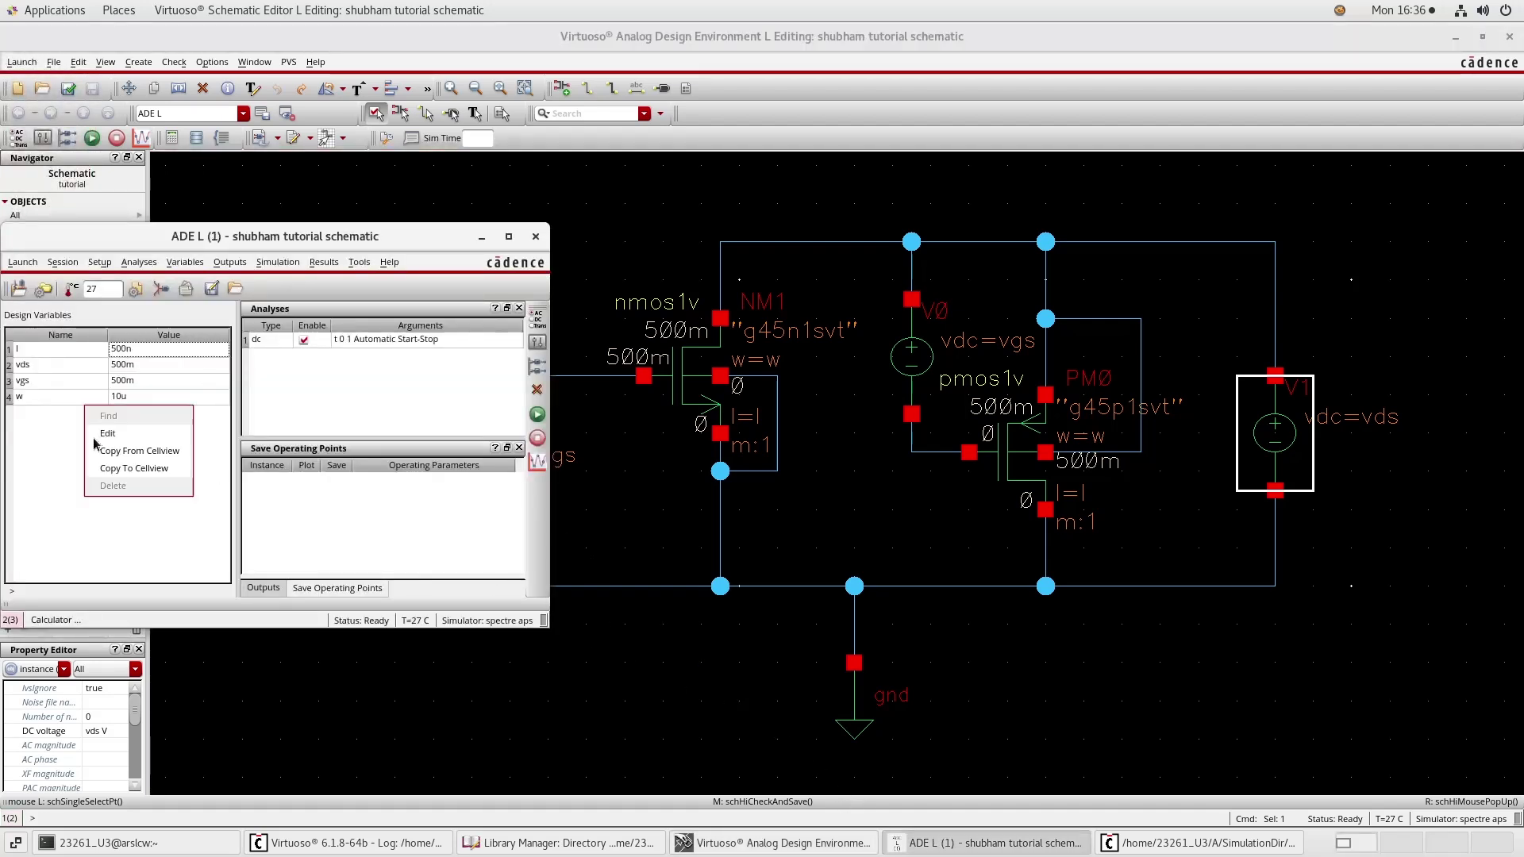
pyautogui.click(135, 451)
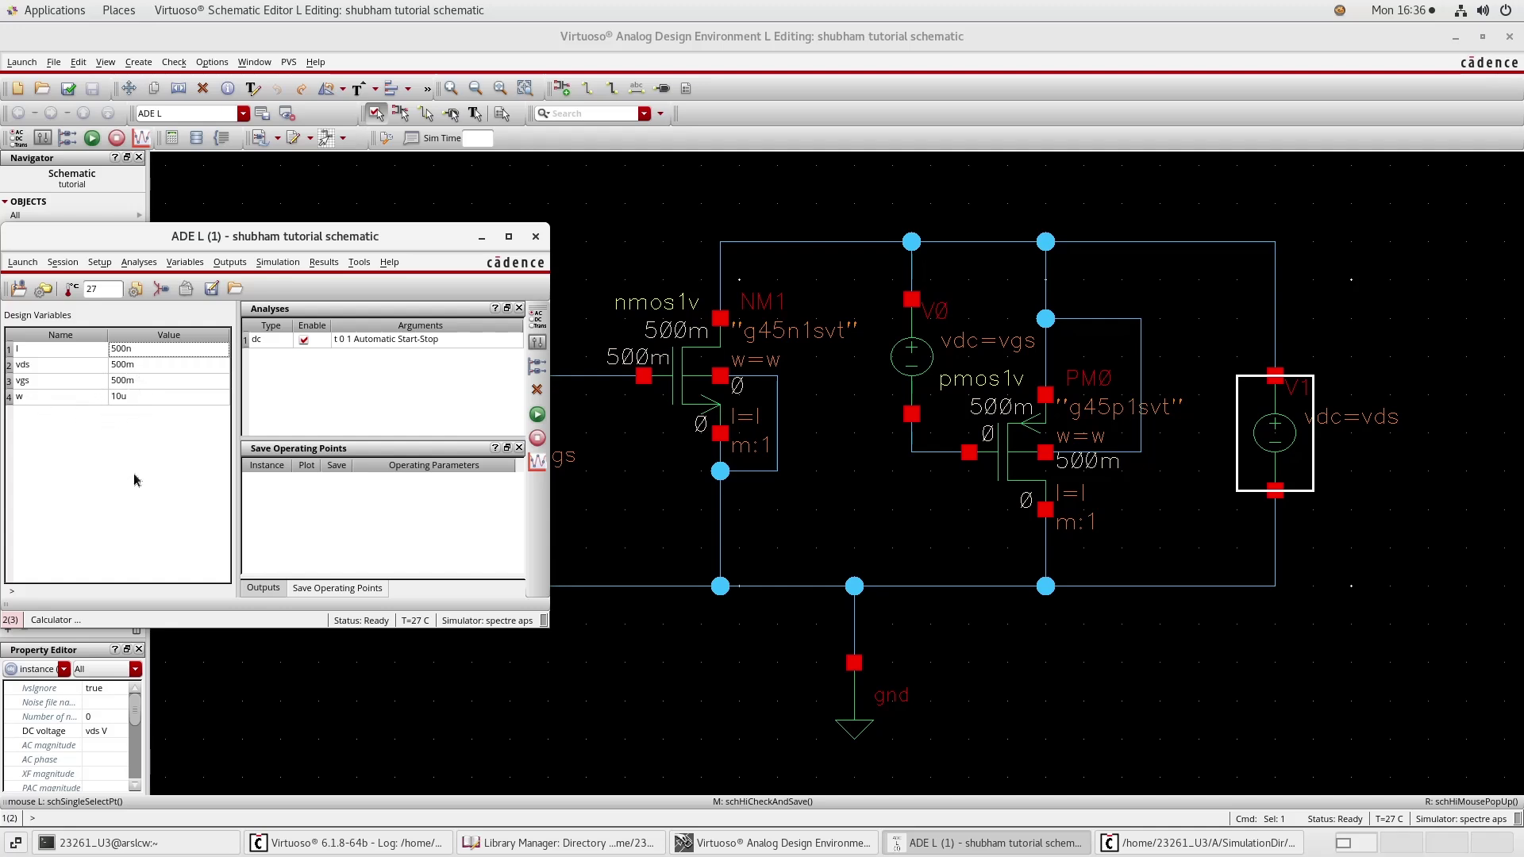
# Step: Set the section of the gpdk045.scs model file to tt in the model library setup
pyautogui.click(99, 263)
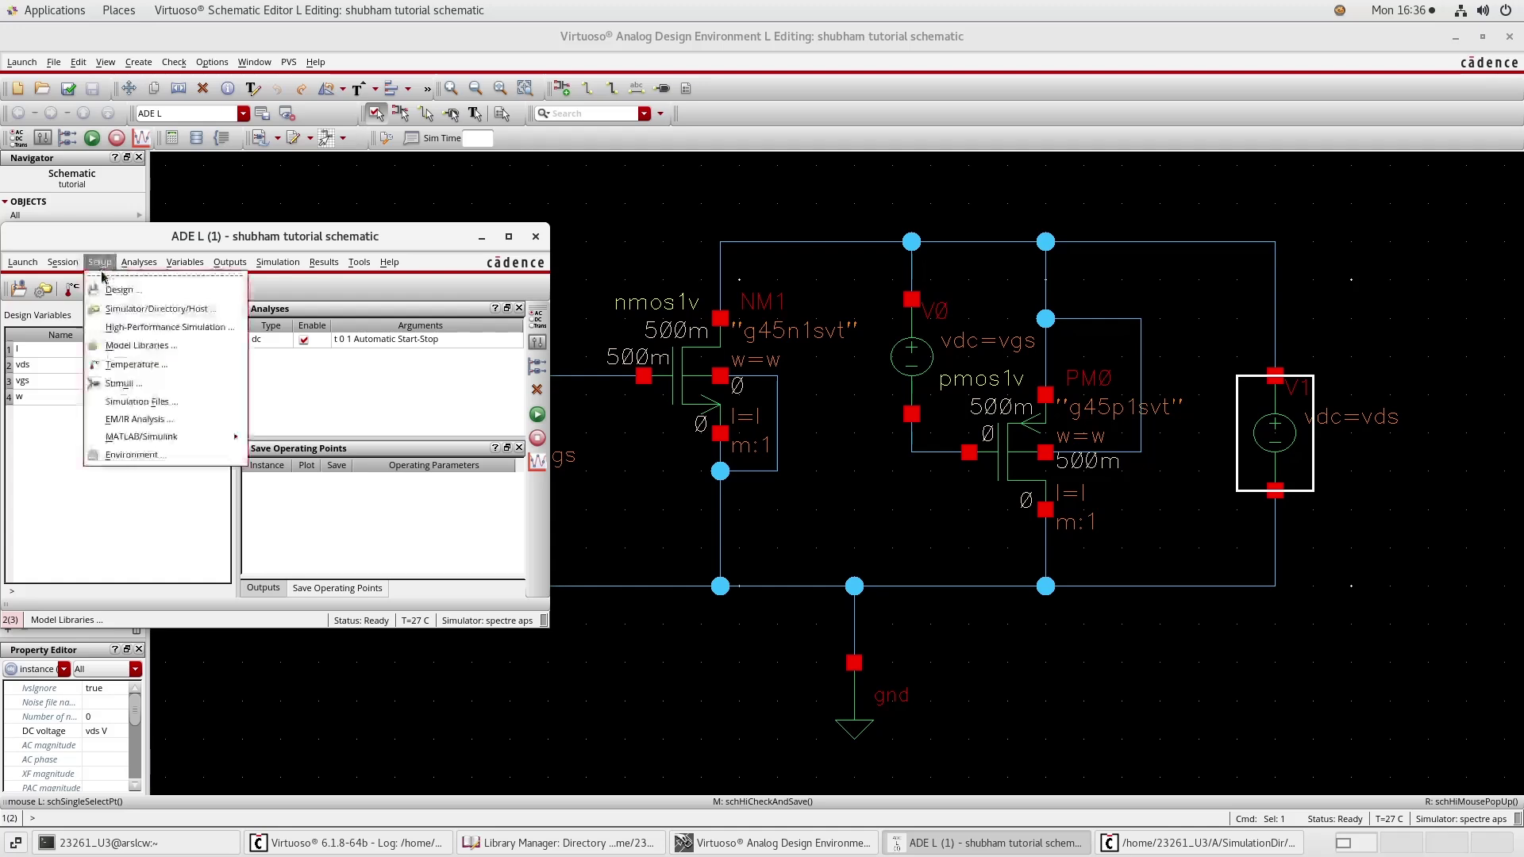
pyautogui.click(121, 347)
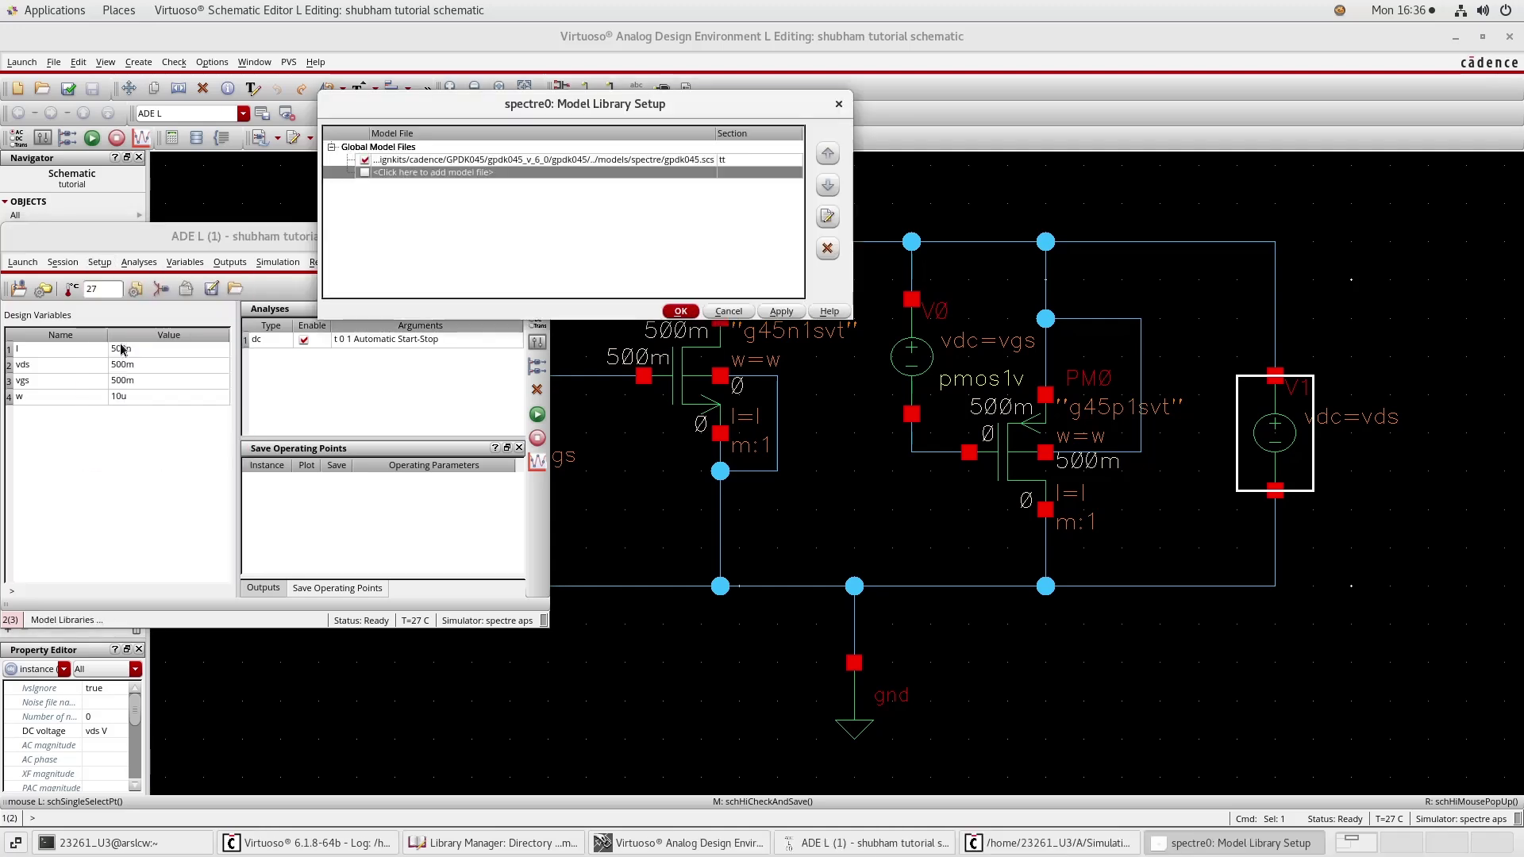
pyautogui.click(735, 163)
pyautogui.click(750, 161)
pyautogui.click(795, 160)
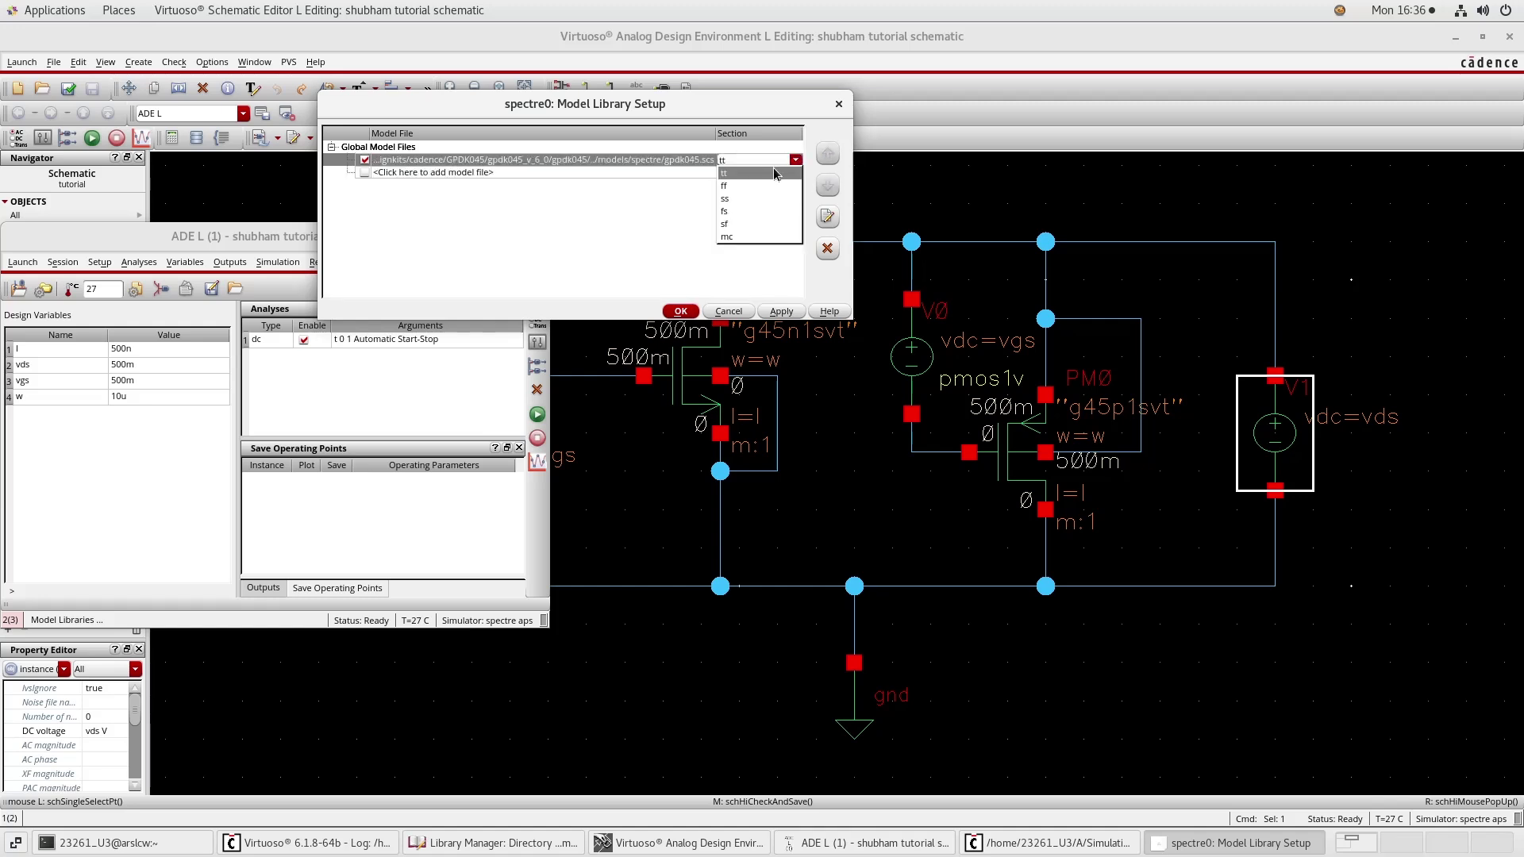
pyautogui.click(777, 174)
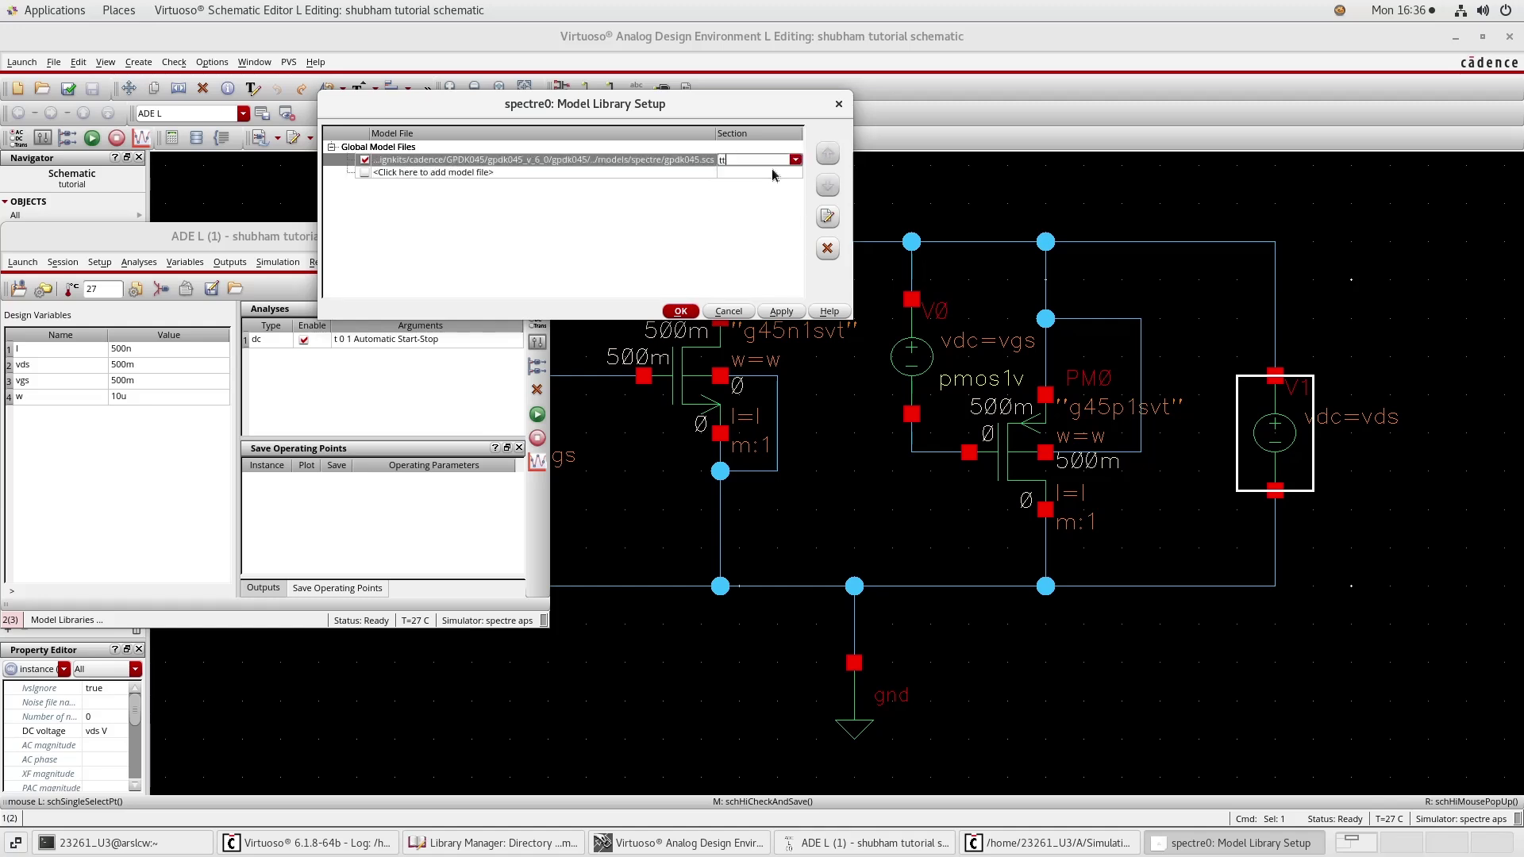
pyautogui.click(680, 312)
# Step: Set up a DC analysis that saves the operating point and sweeps design variable vgs from 0 to 1 with automatic sweep type
pyautogui.click(147, 263)
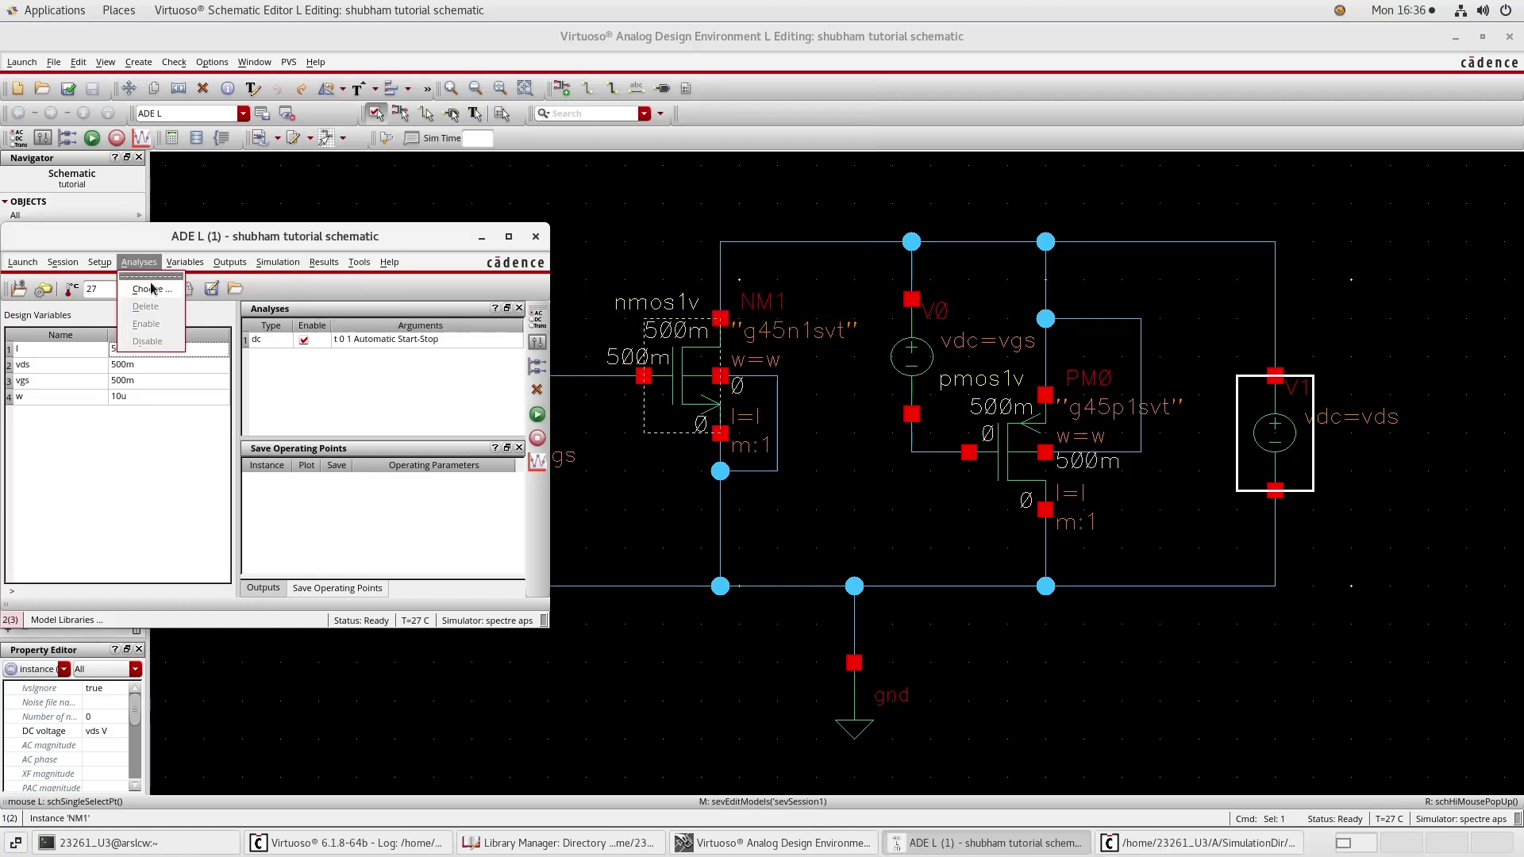
pyautogui.click(151, 288)
pyautogui.click(442, 104)
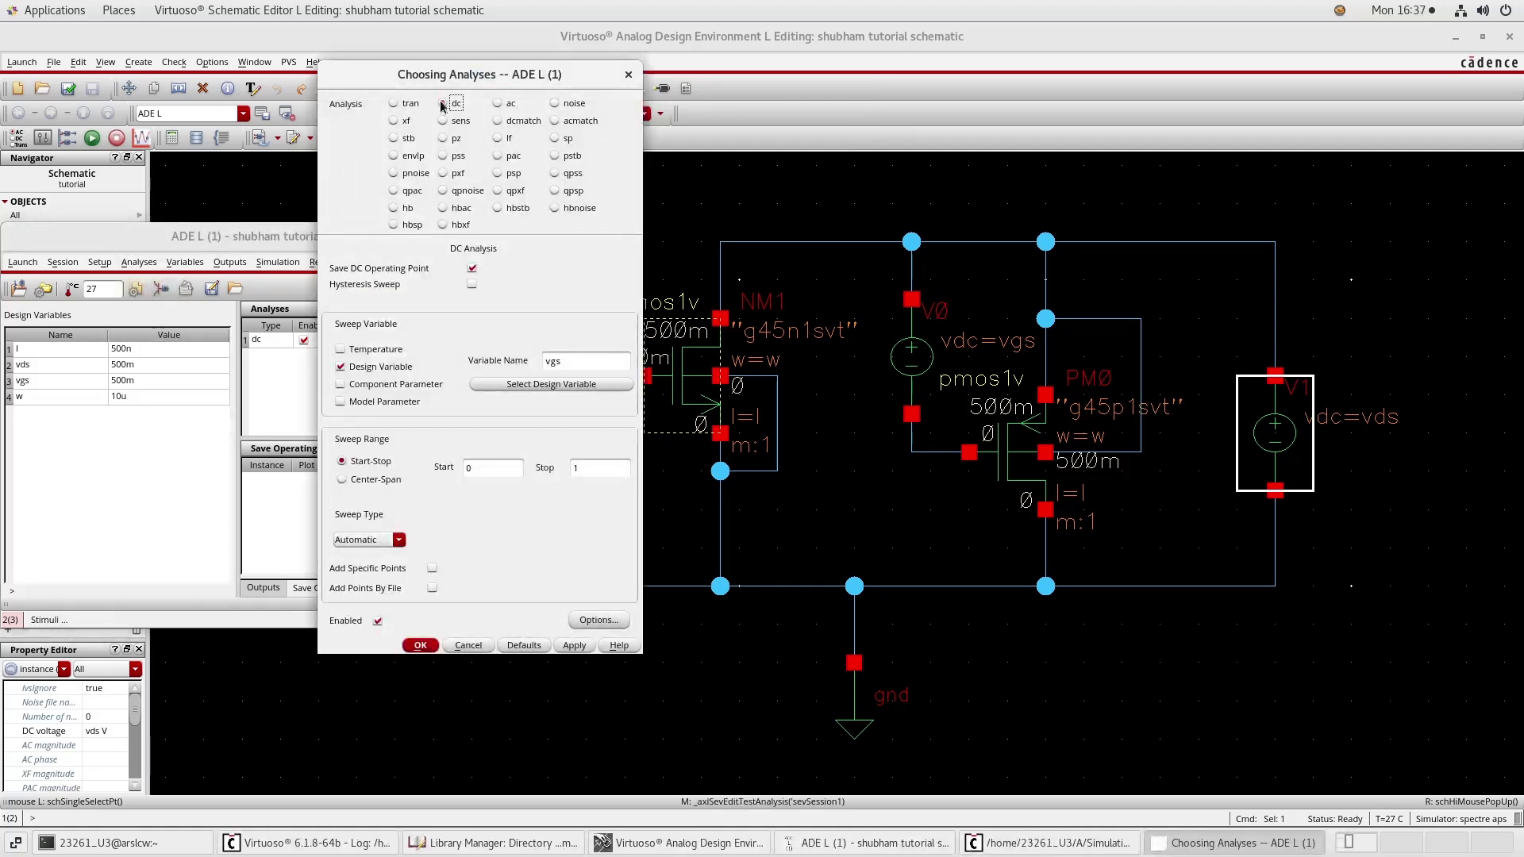
pyautogui.click(340, 367)
pyautogui.click(339, 366)
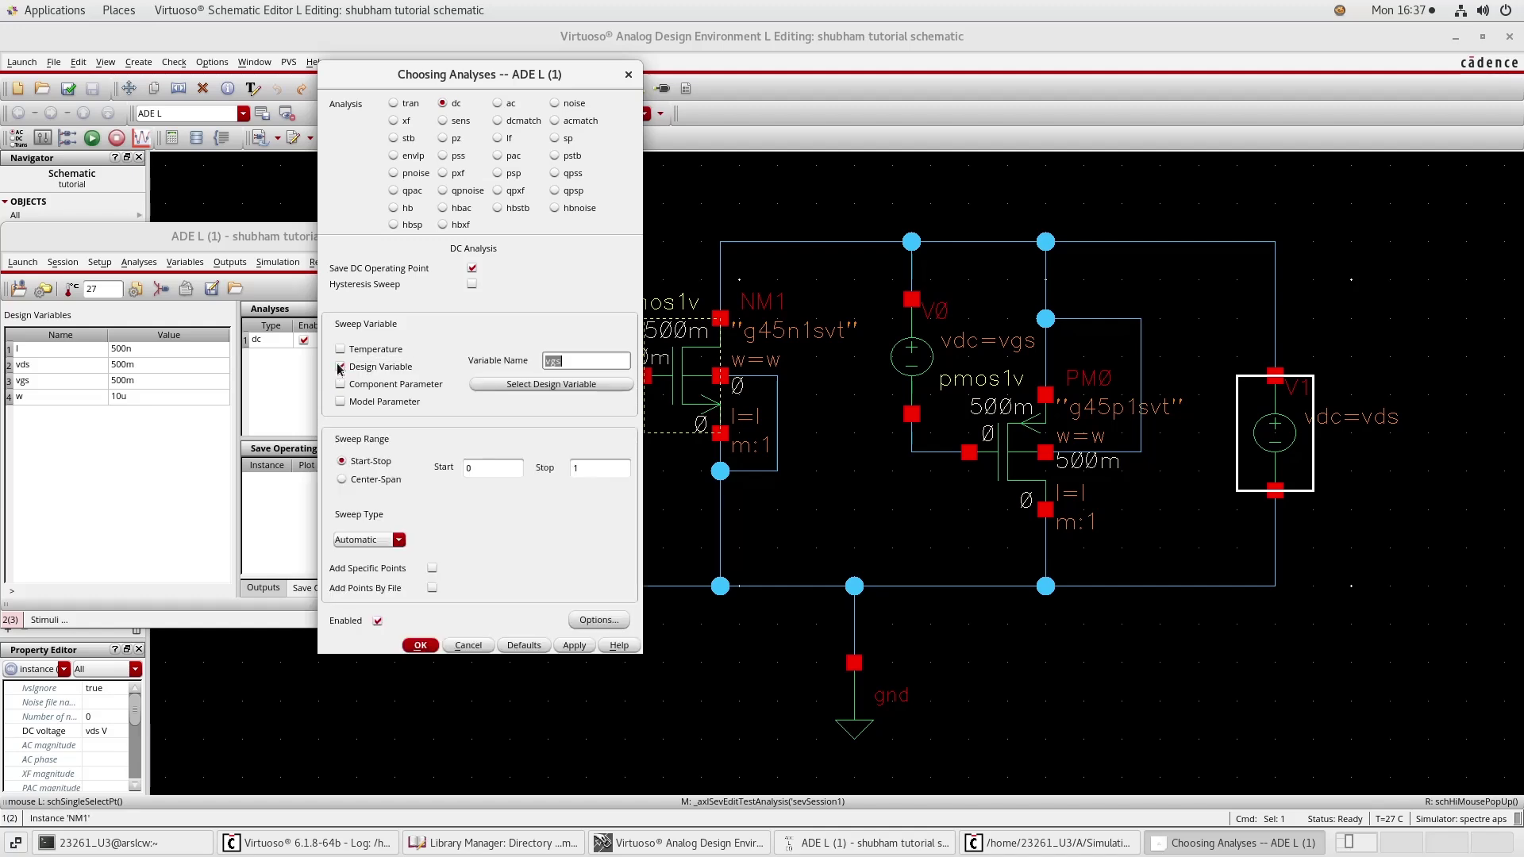
pyautogui.click(516, 389)
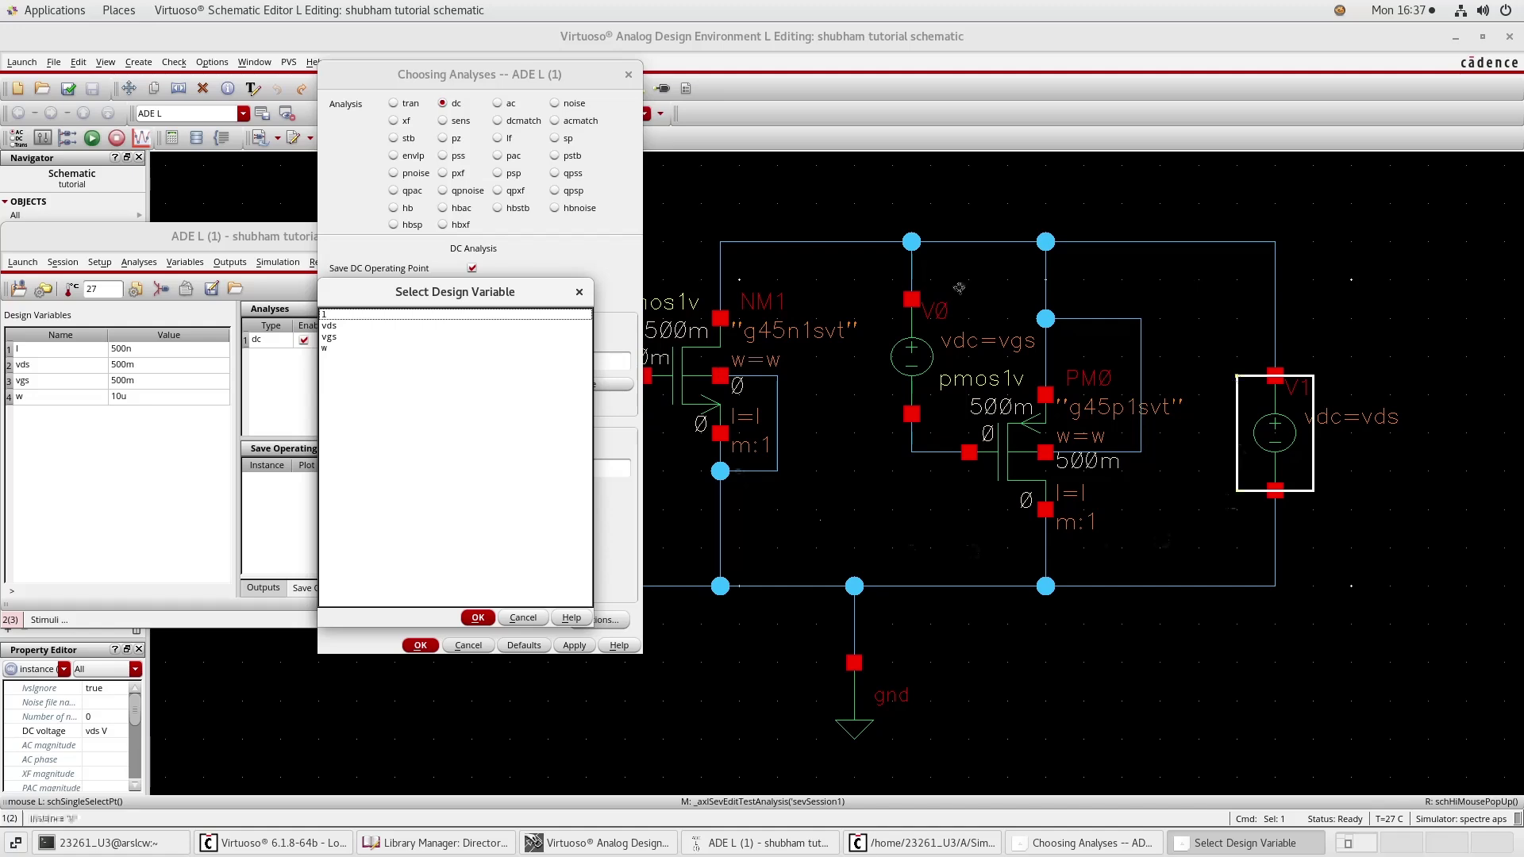
pyautogui.click(326, 337)
pyautogui.click(485, 618)
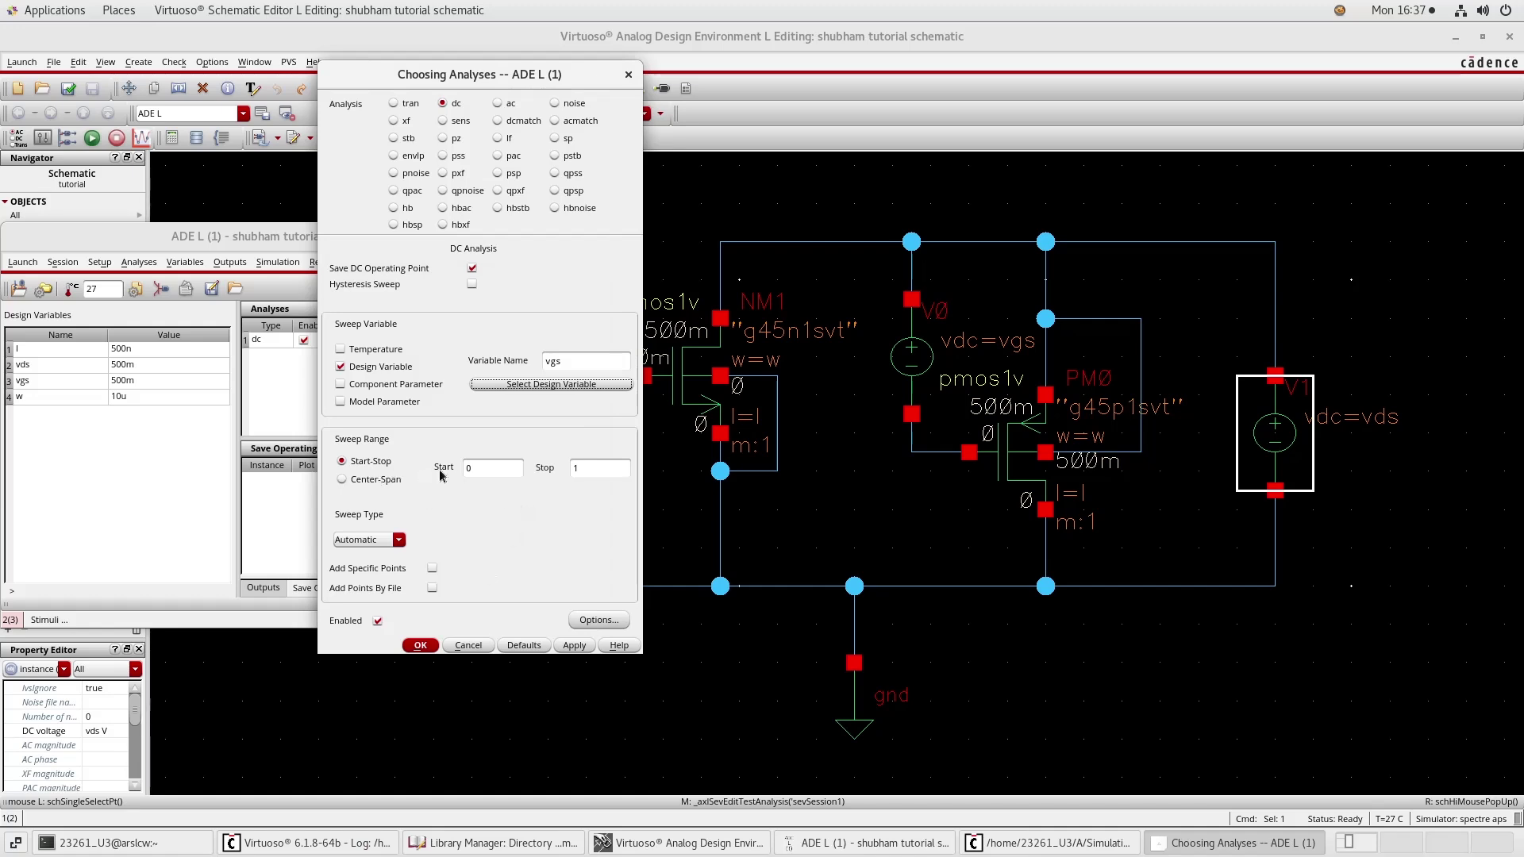
pyautogui.click(475, 468)
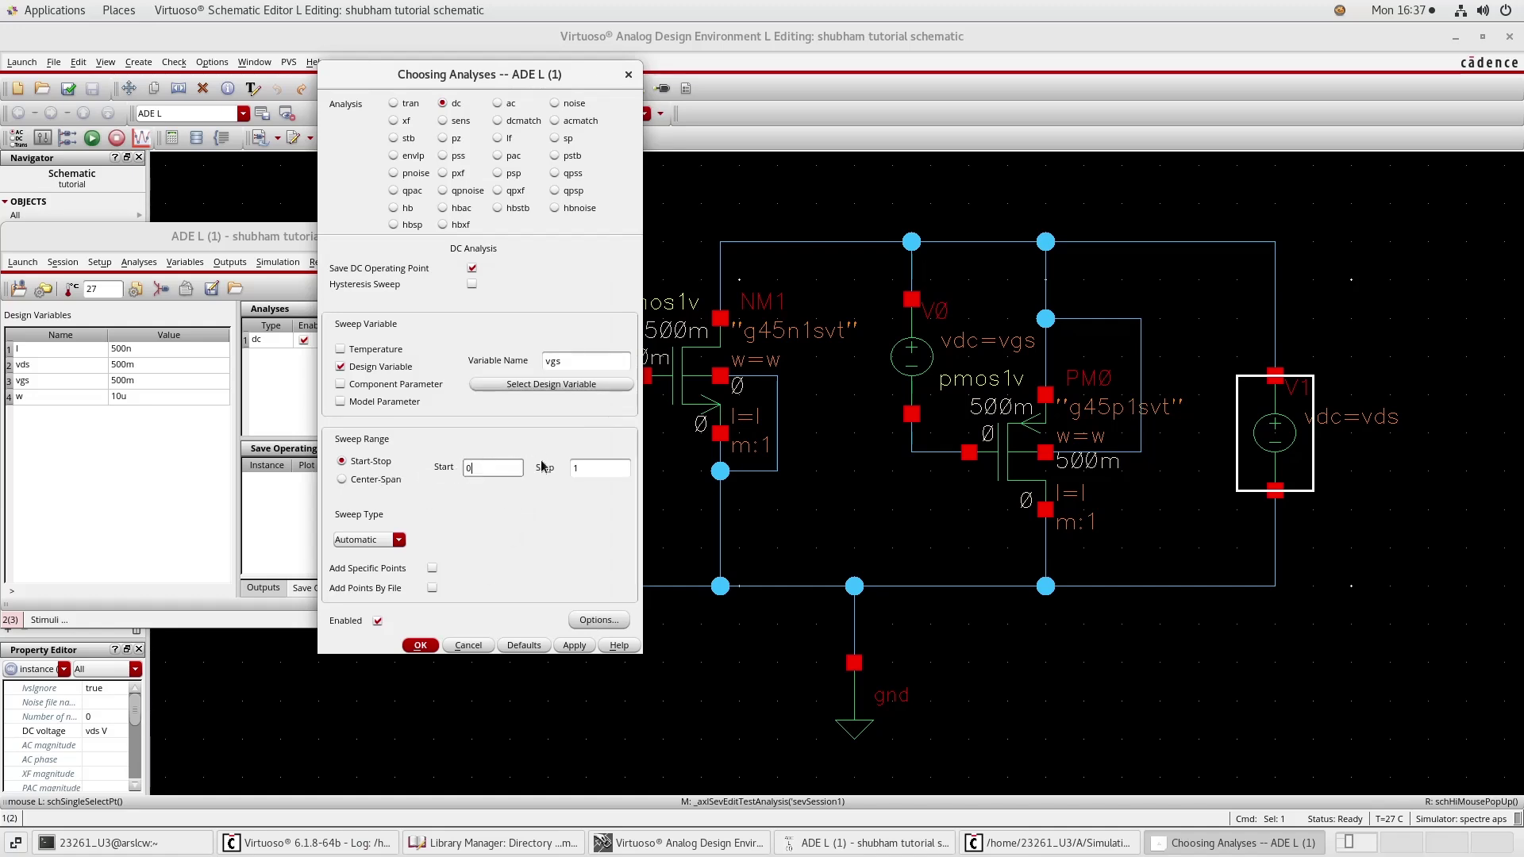
pyautogui.click(623, 470)
pyautogui.click(419, 646)
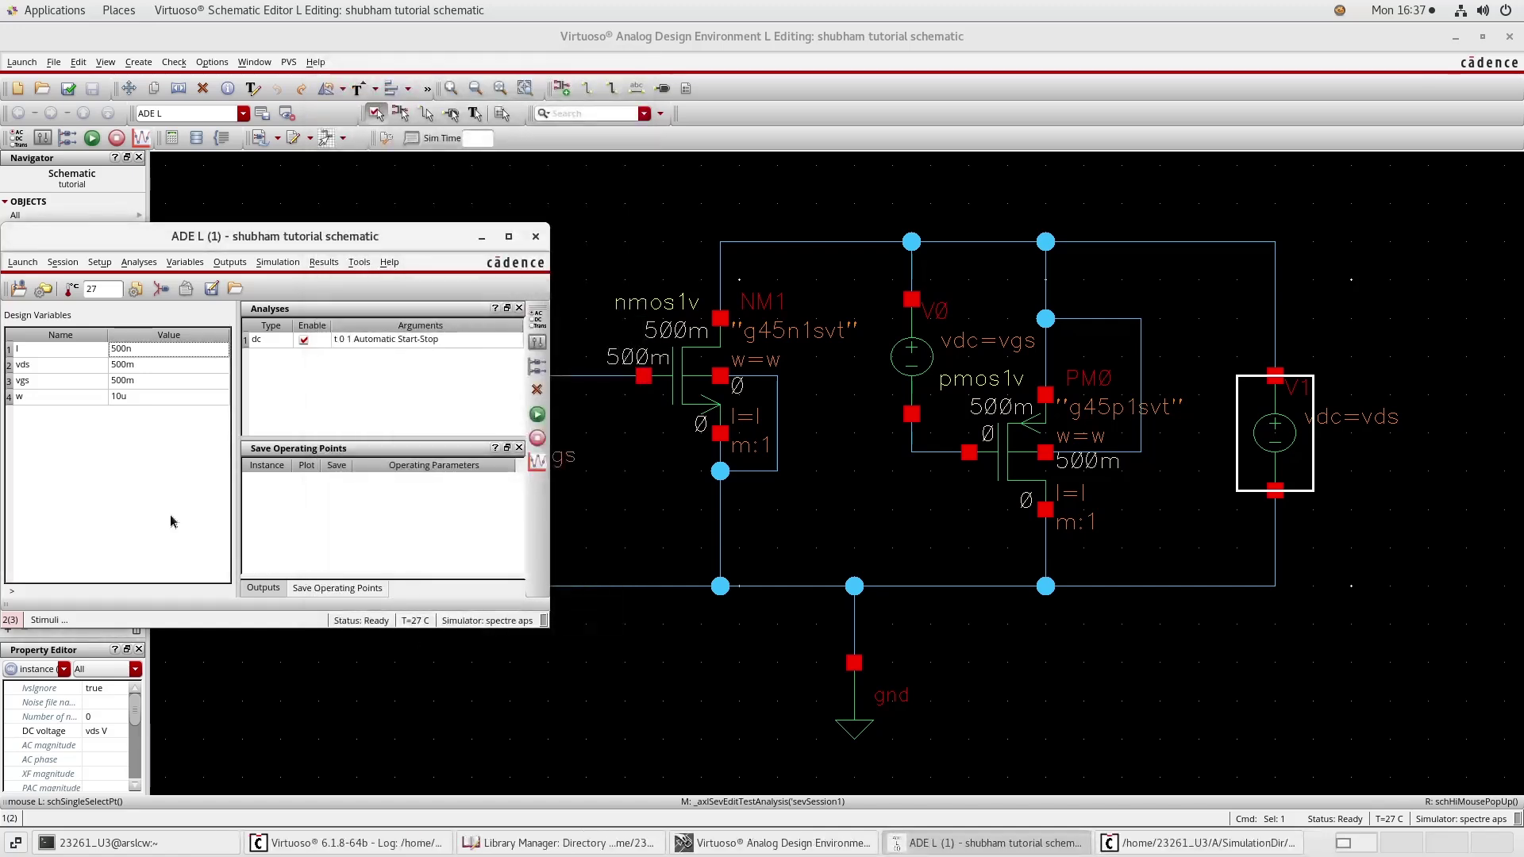
# Step: Add transistors NM1 and PM0 from the schematic to the operating points to save
pyautogui.click(228, 263)
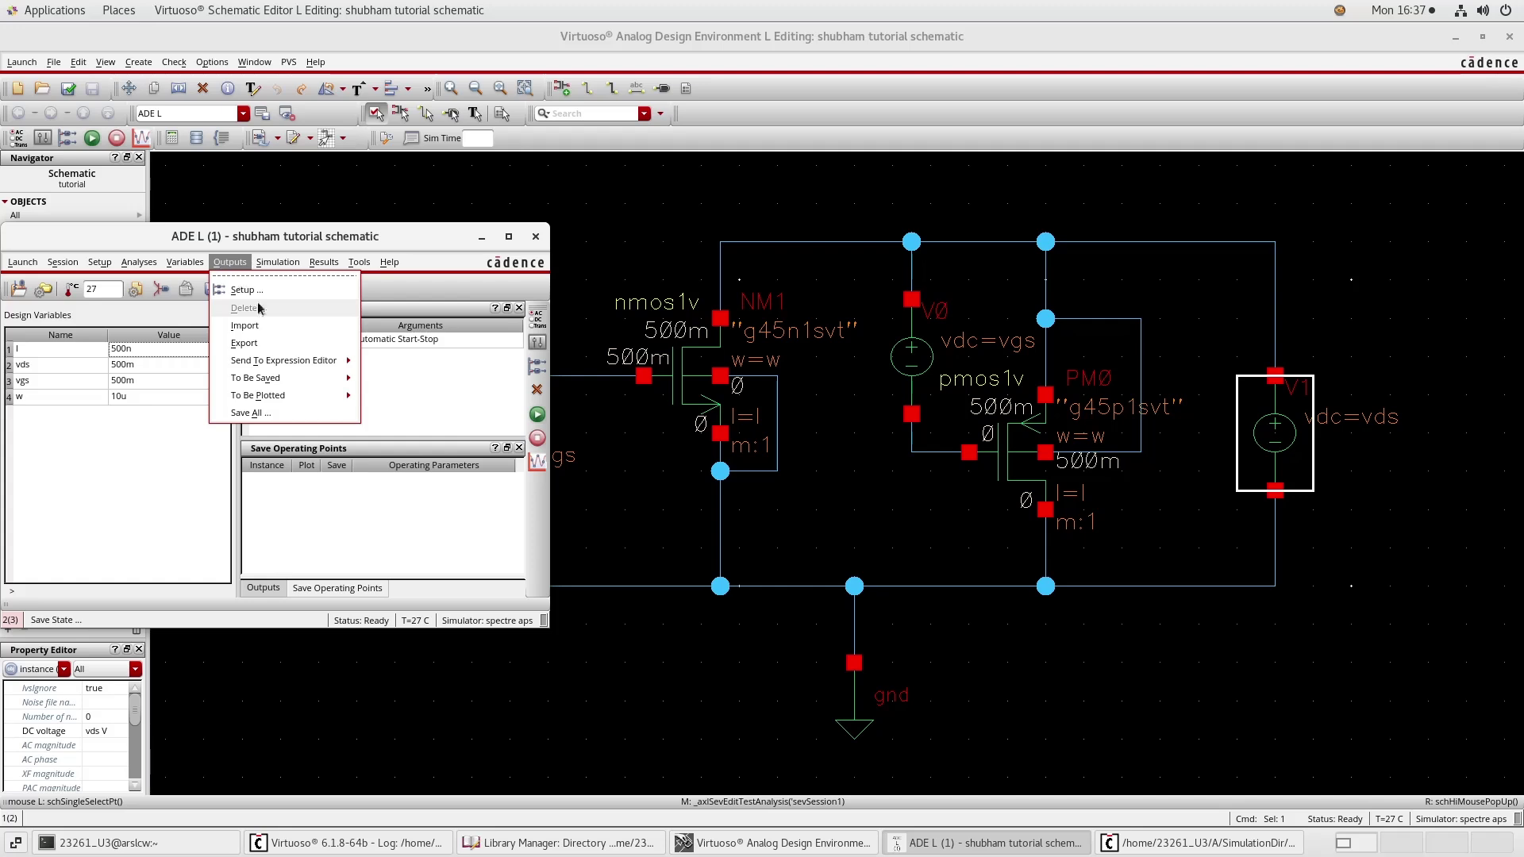
pyautogui.moveTo(307, 396)
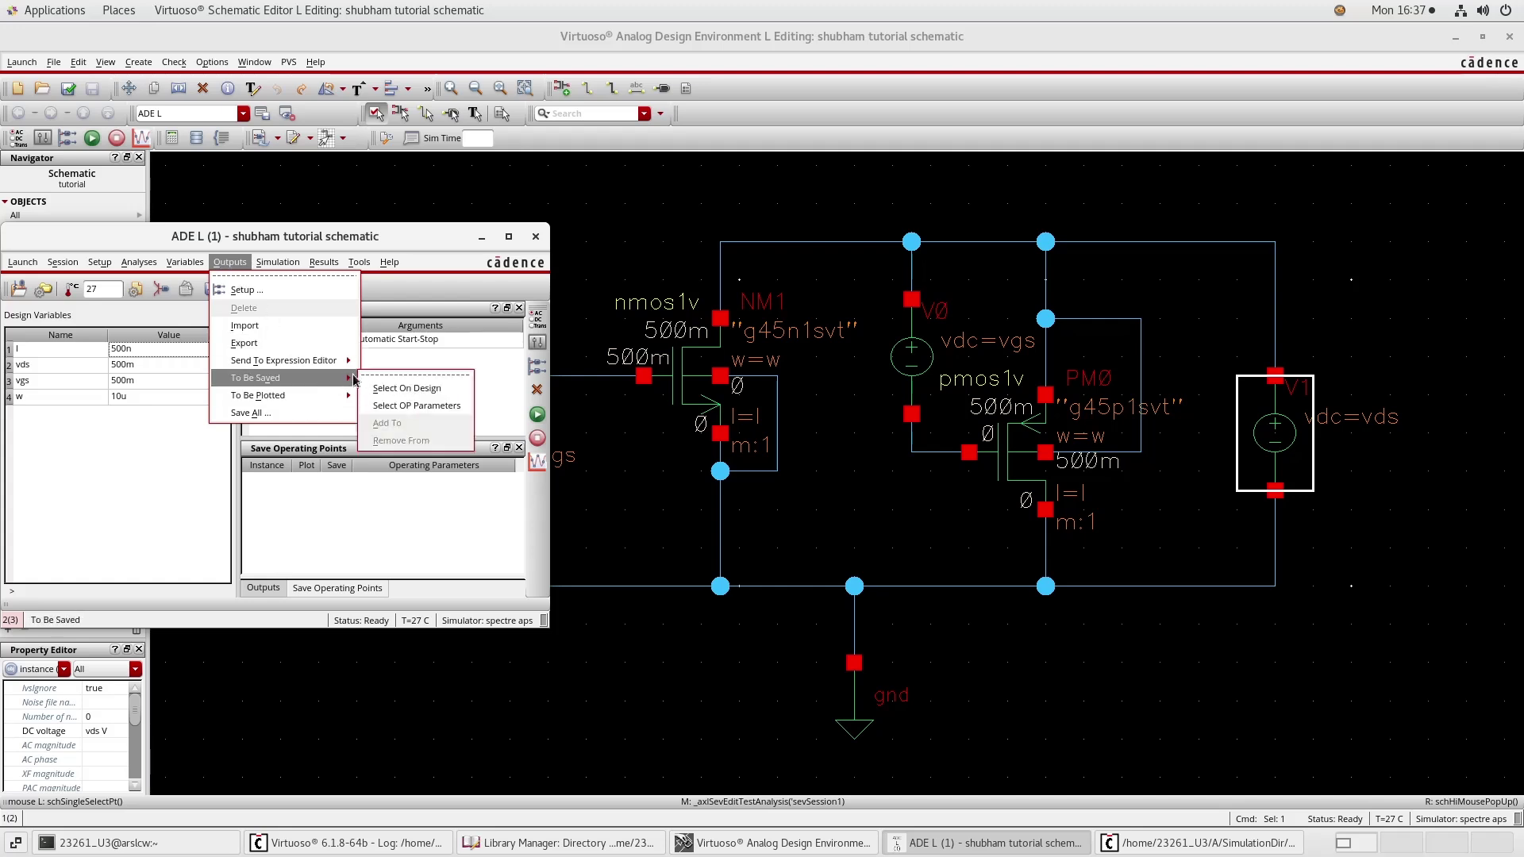
pyautogui.click(392, 406)
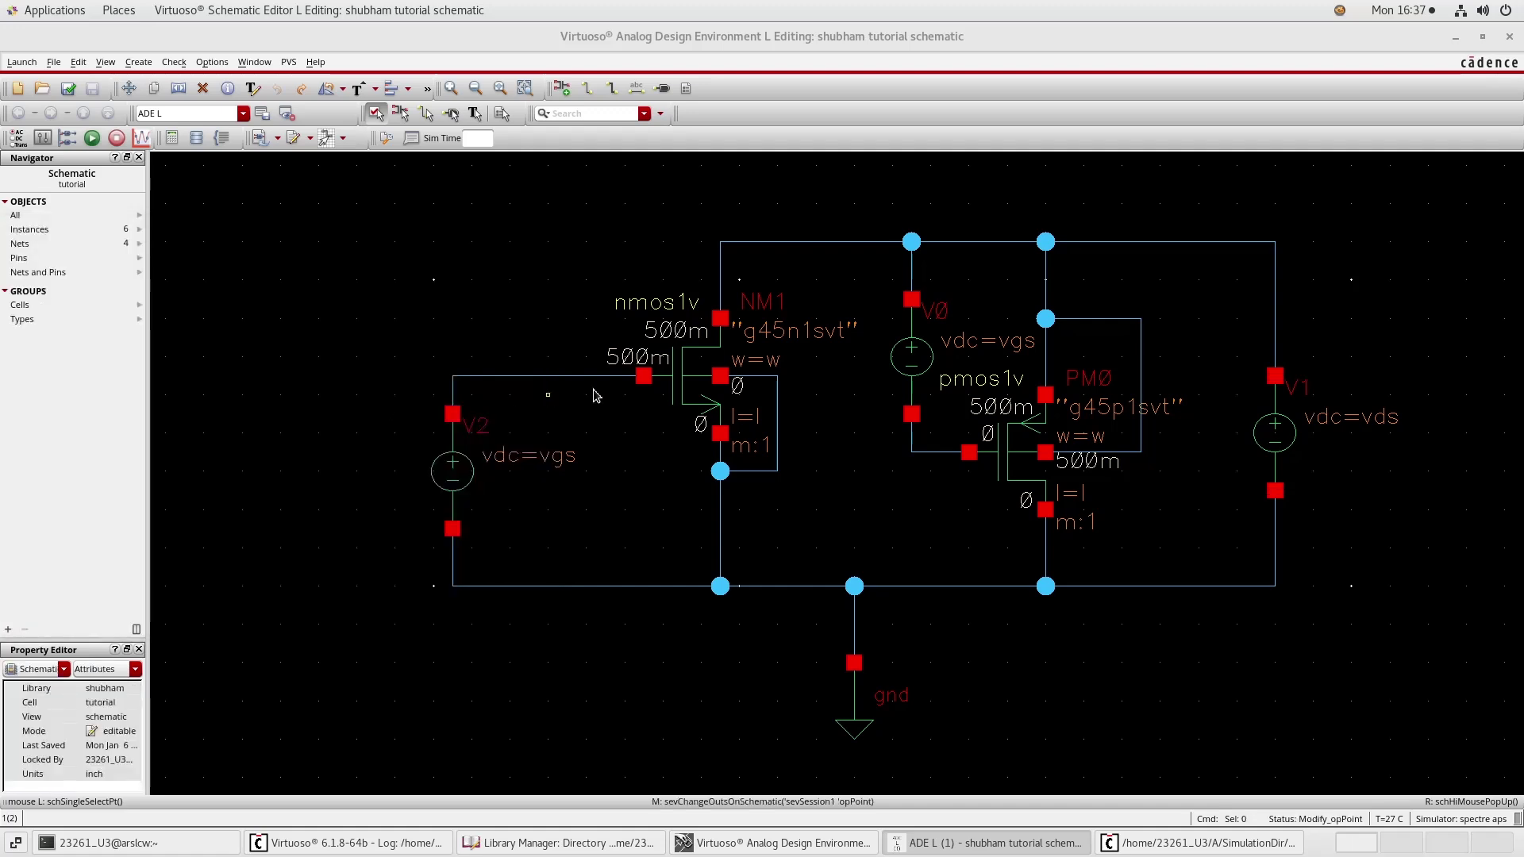
pyautogui.click(1006, 451)
pyautogui.click(992, 843)
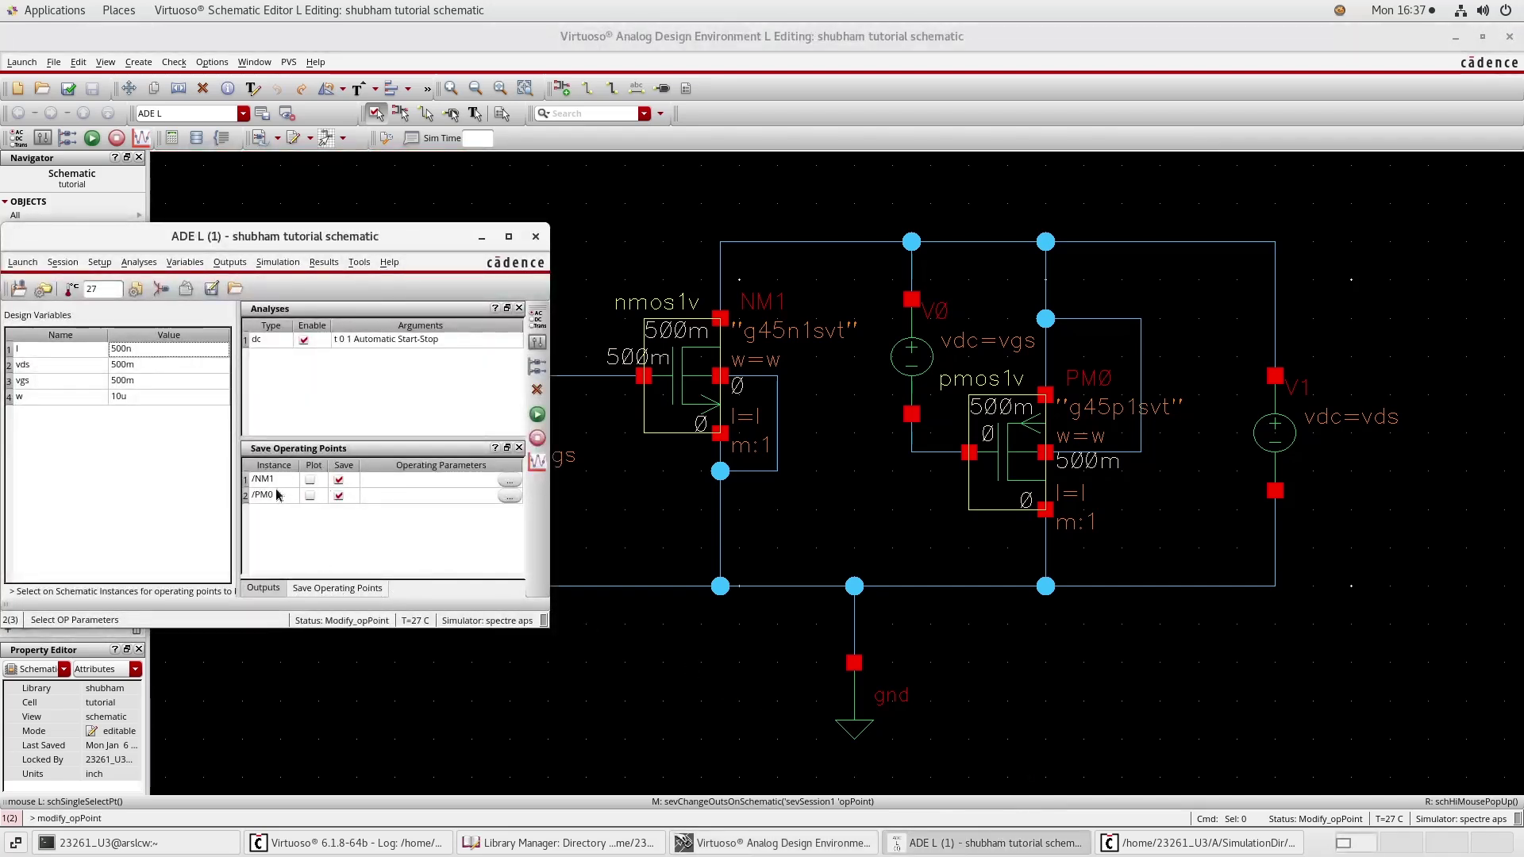
pyautogui.doubleClick(452, 479)
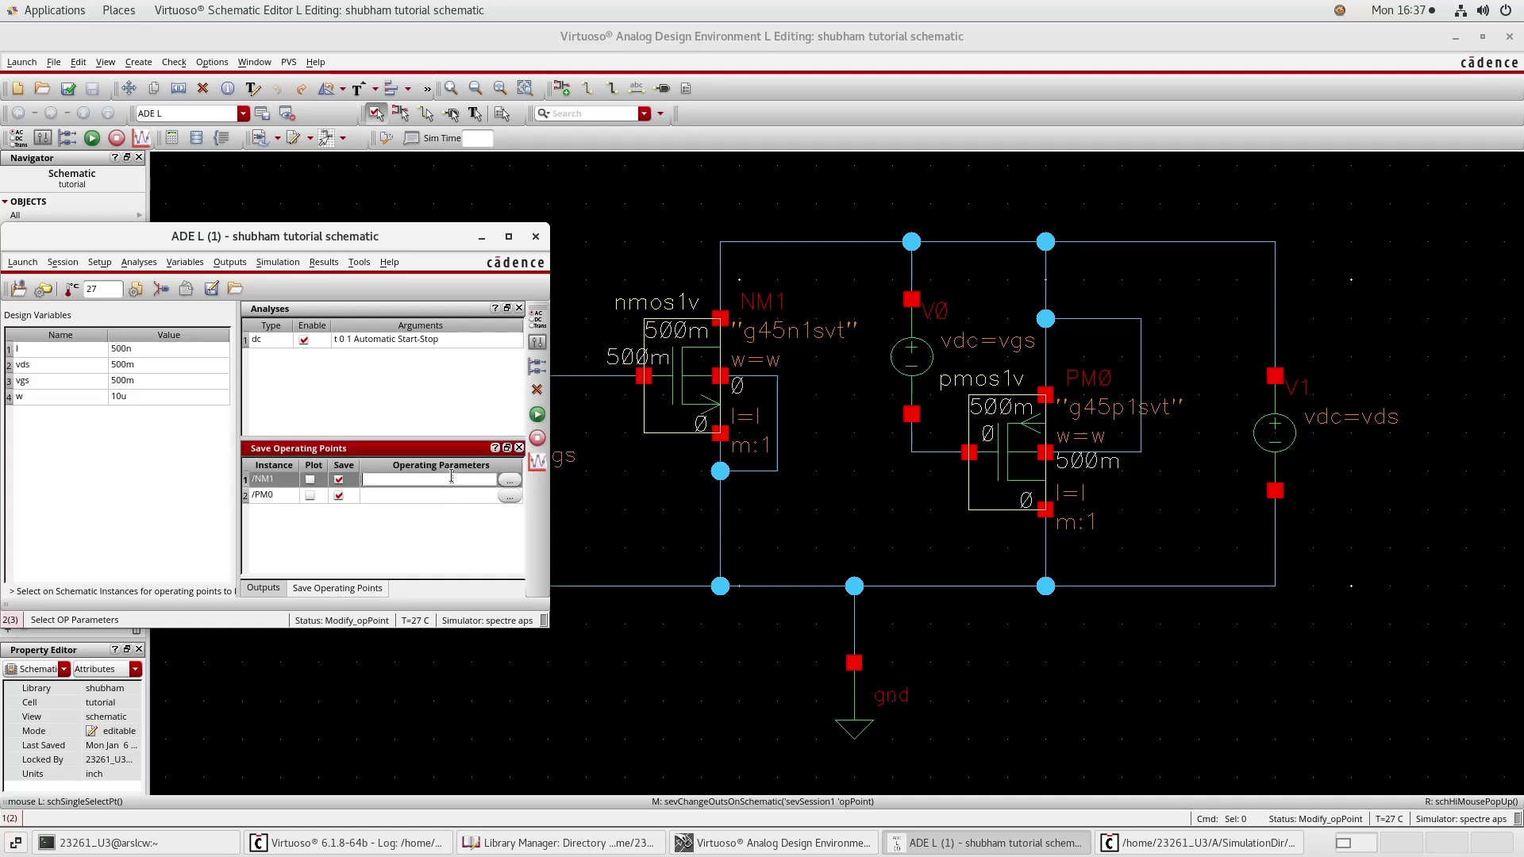
pyautogui.click(506, 486)
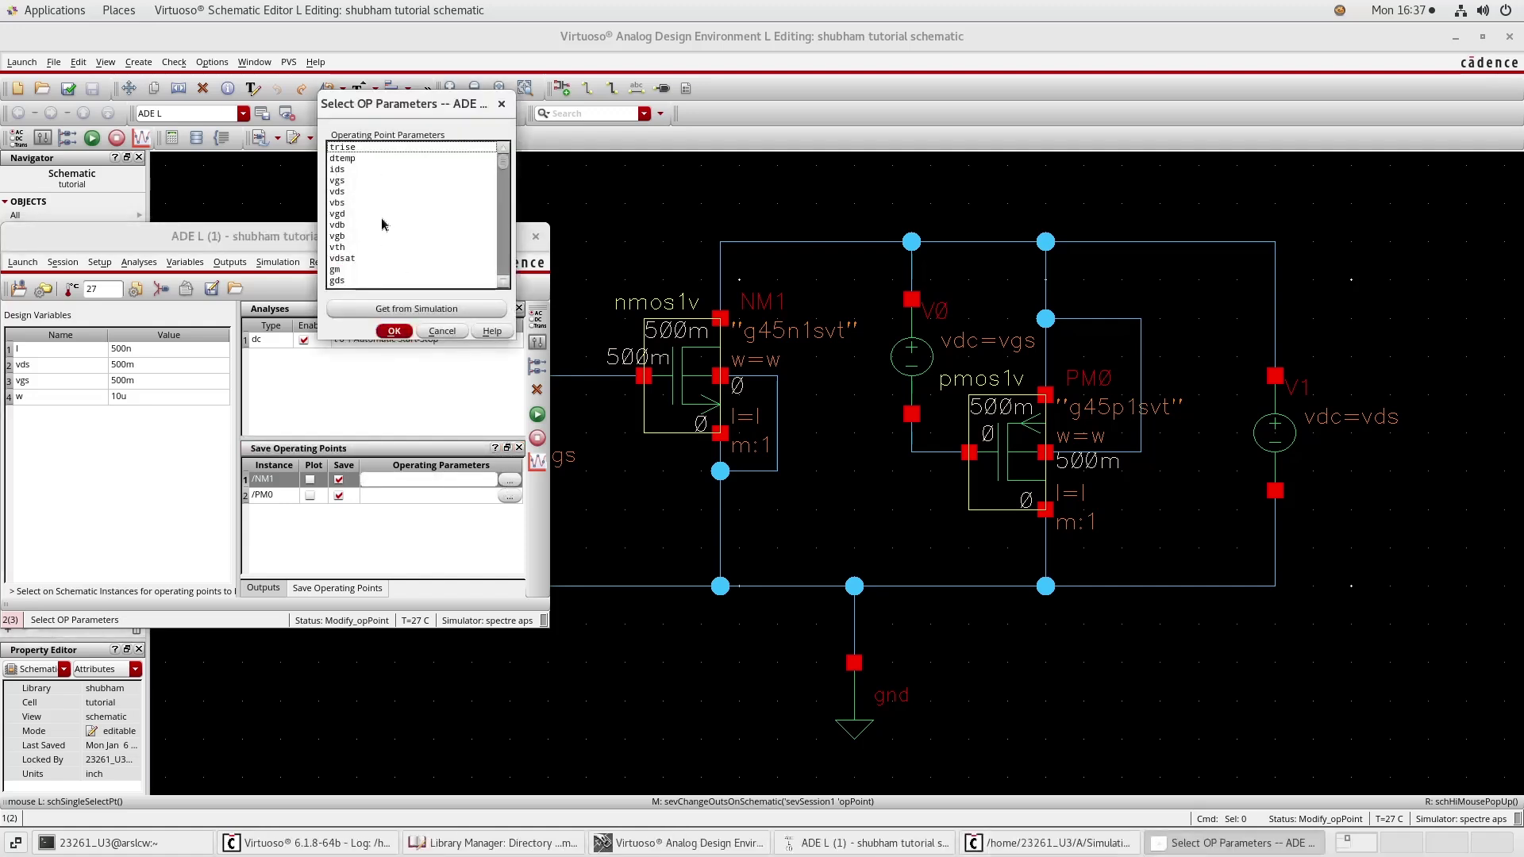
pyautogui.scroll(-1, 383, 227)
pyautogui.scroll(1, 381, 228)
pyautogui.click(344, 216)
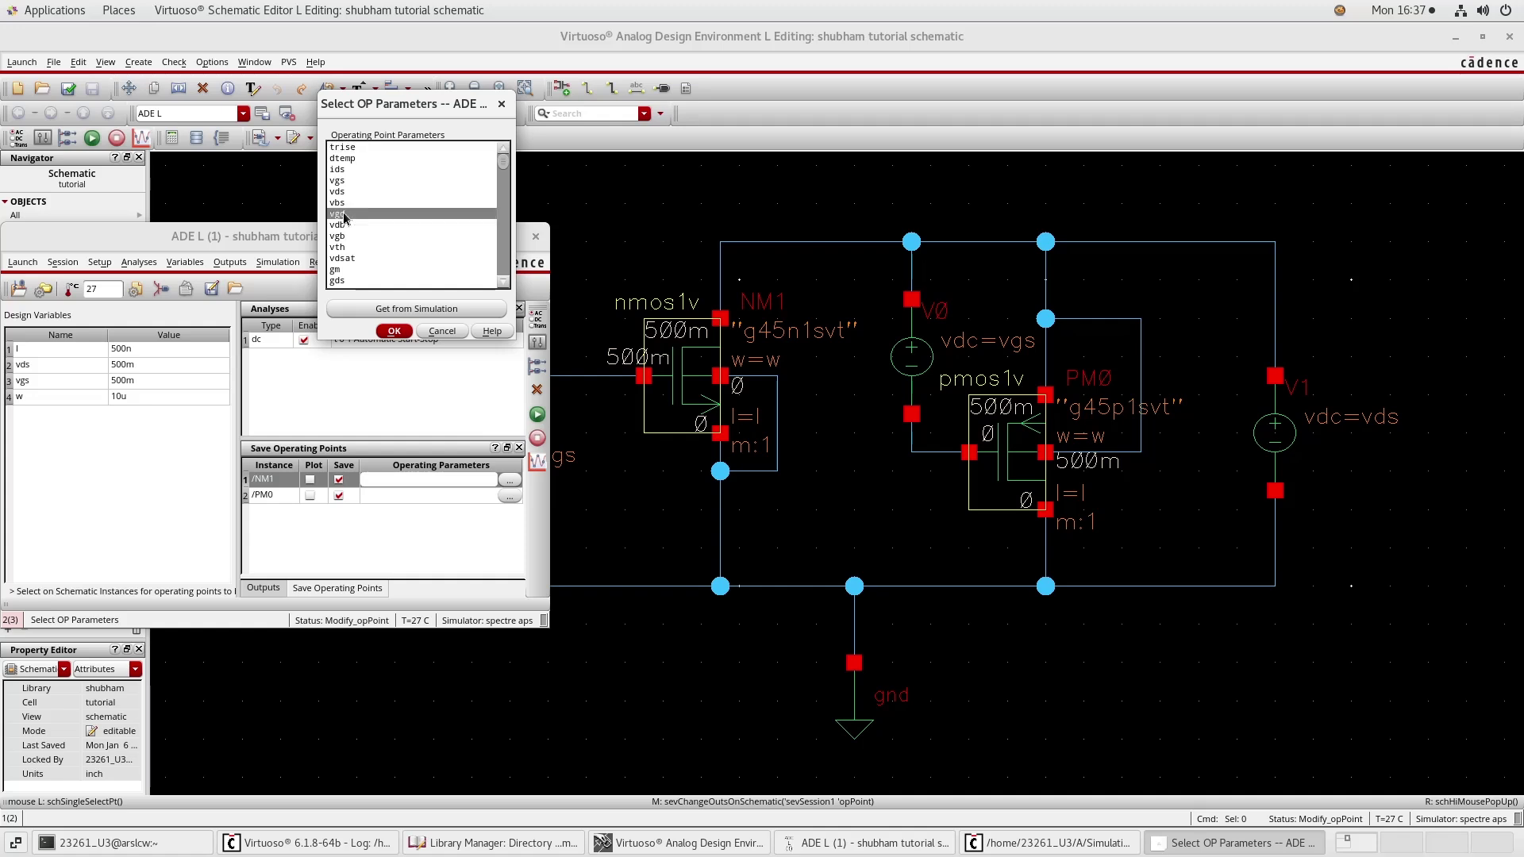
pyautogui.click(341, 181)
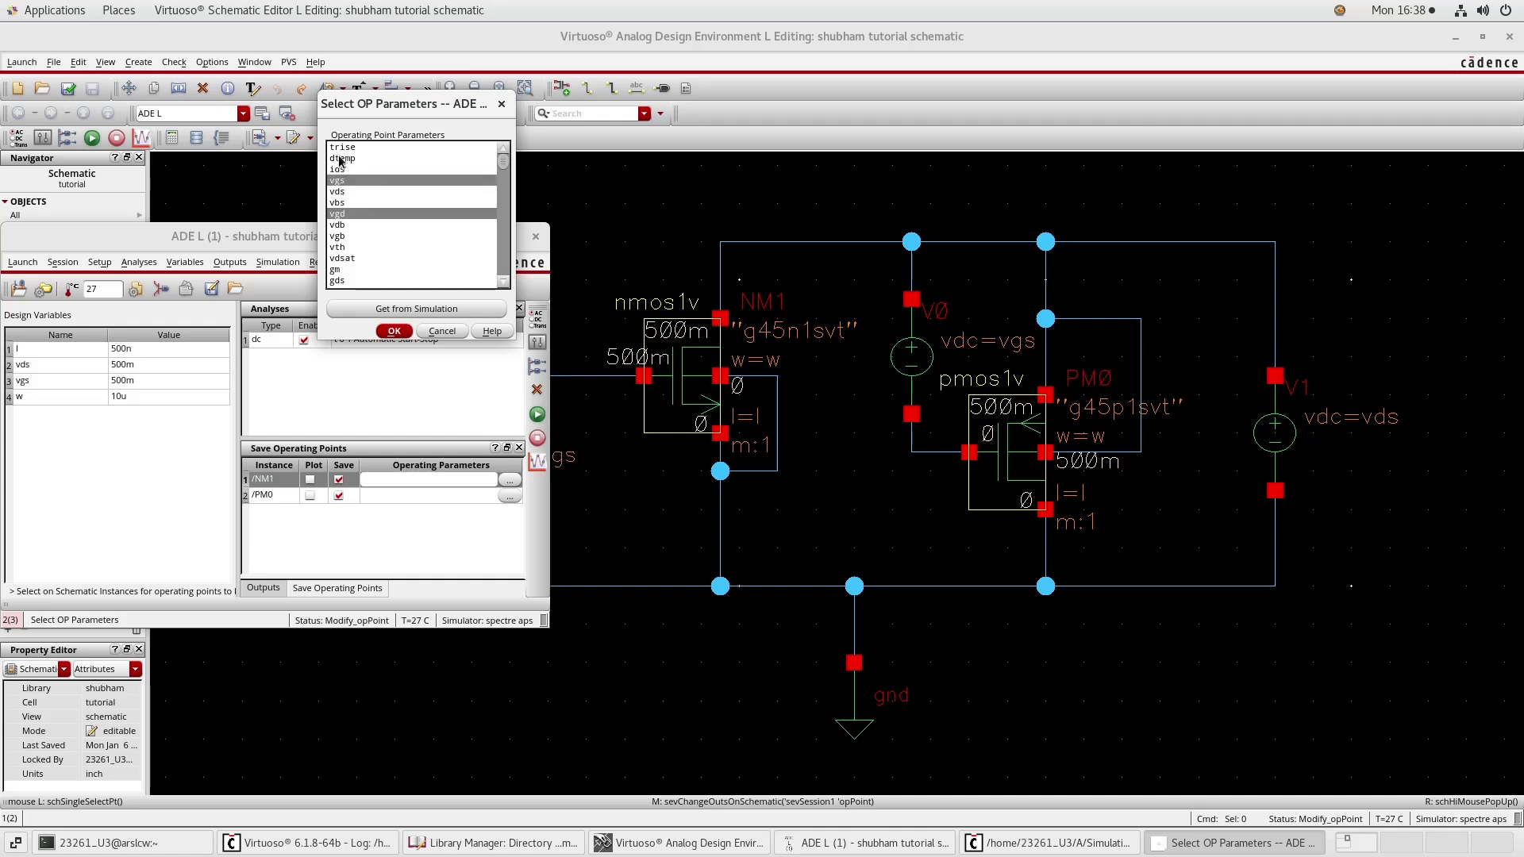
pyautogui.click(341, 159)
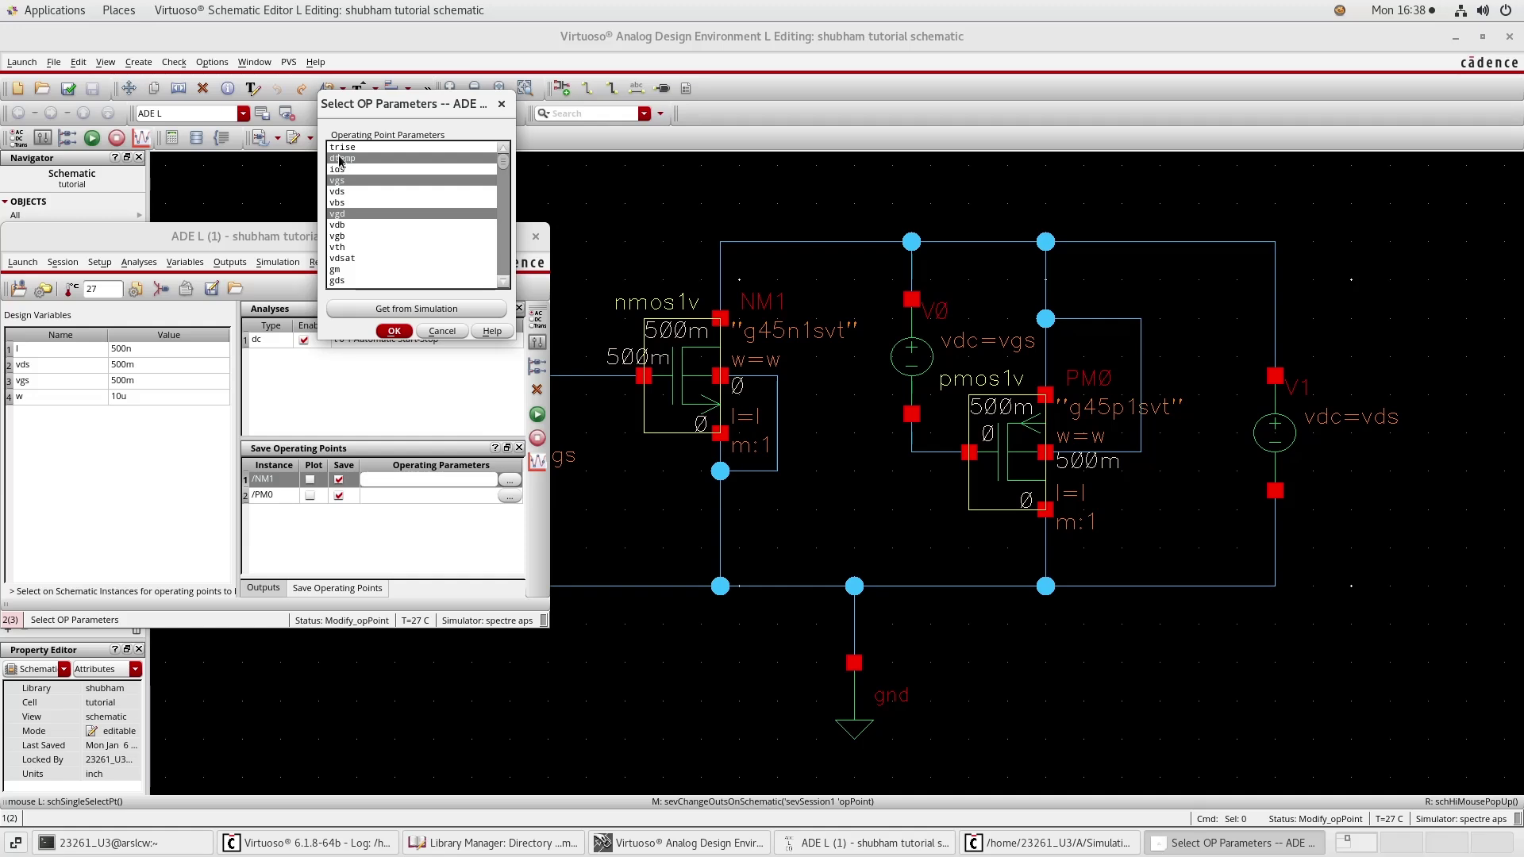
pyautogui.click(501, 104)
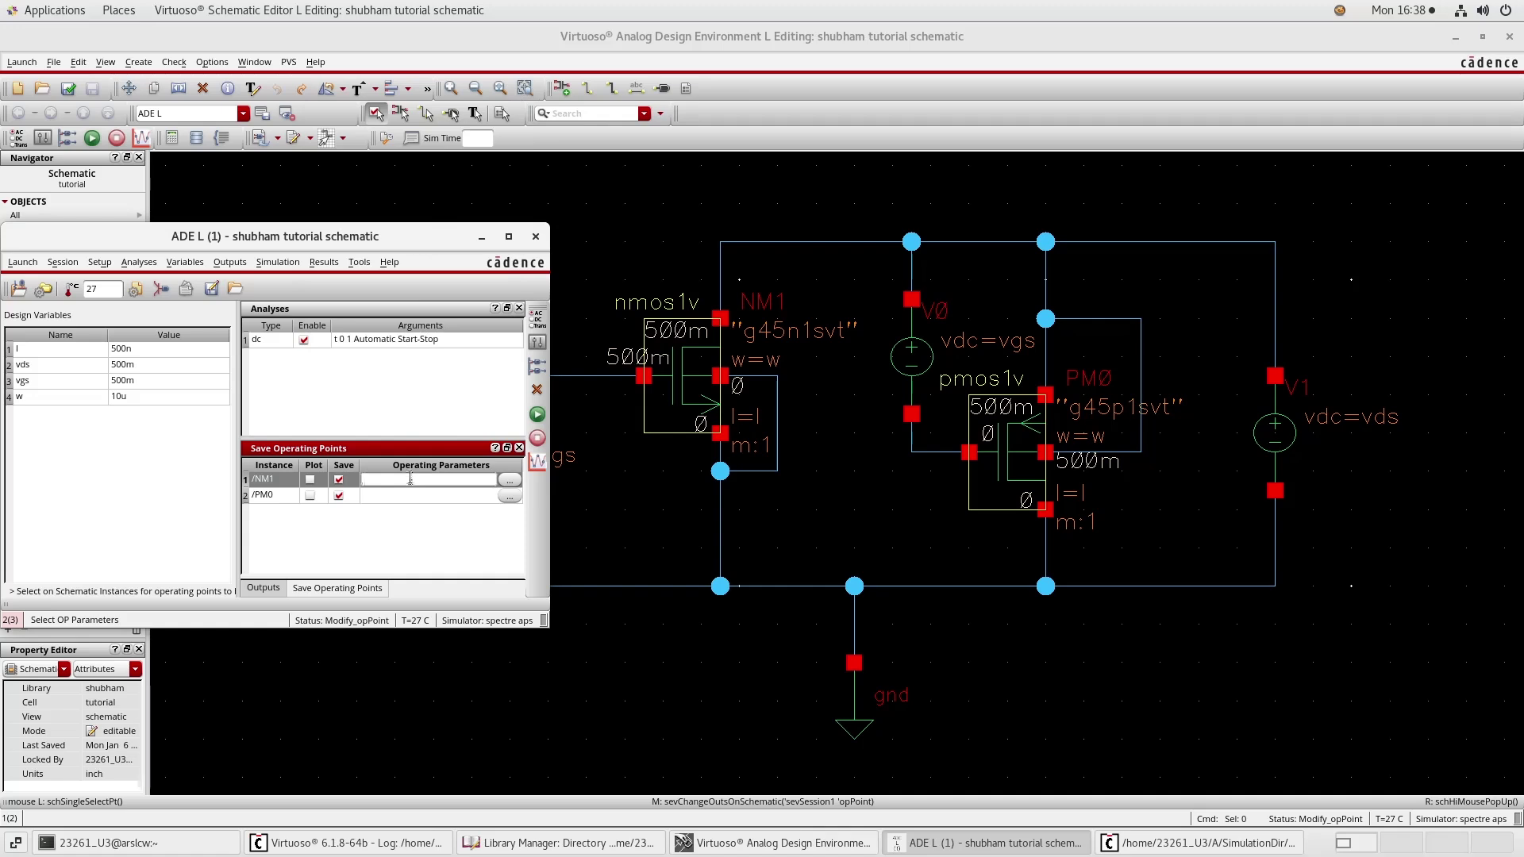
# Step: Enter the operating parameters to save as "gm gds gmoverid id cgg" for NM1 and "gm gds gmoverid is cgg" for PM0
pyautogui.write('gm')
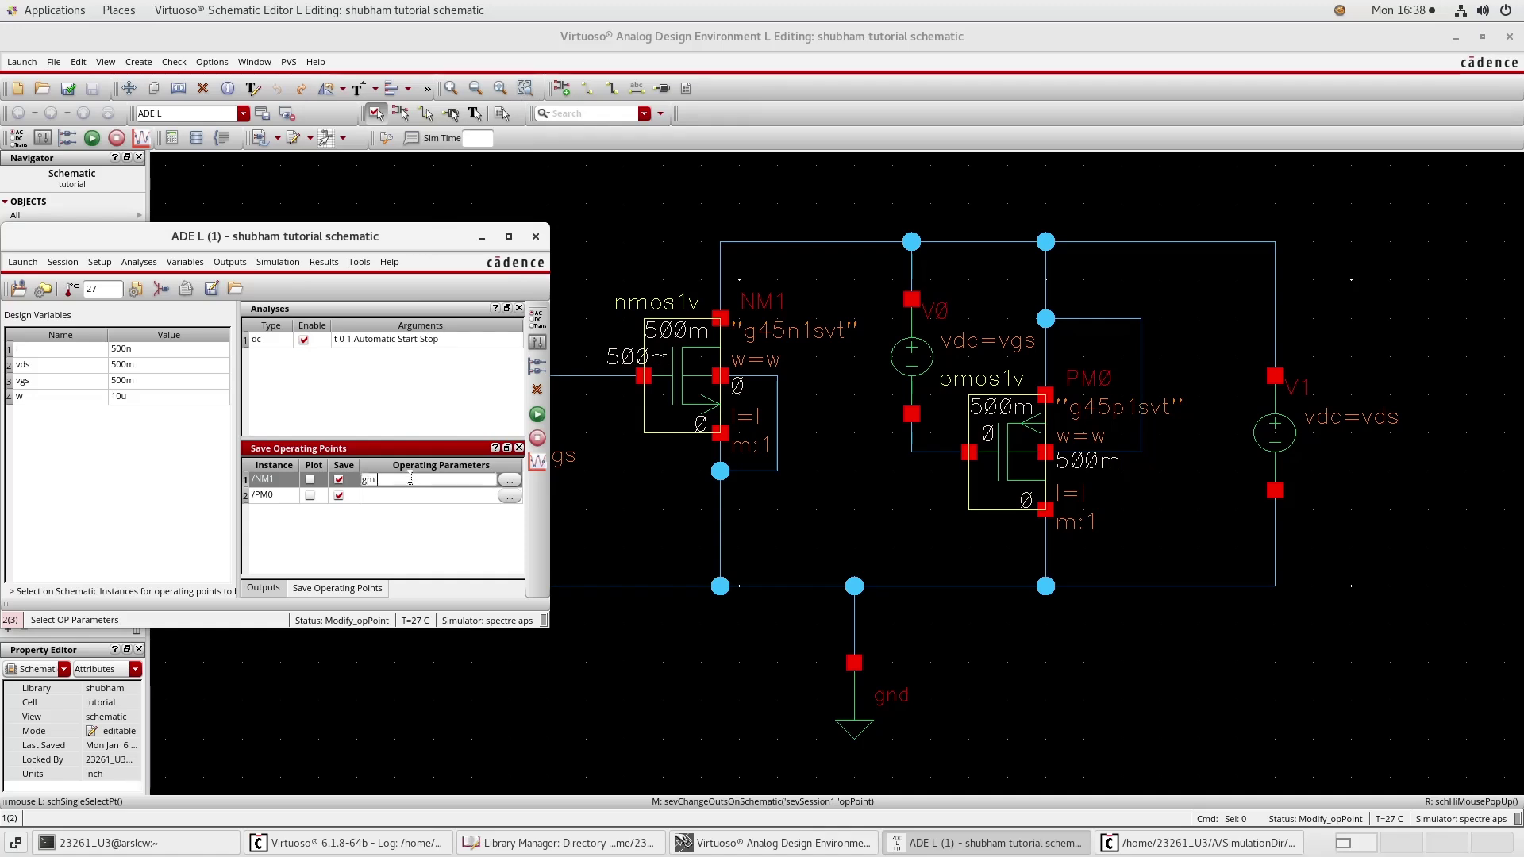
pyautogui.write(' gds gmoverid id cgg')
pyautogui.click(428, 495)
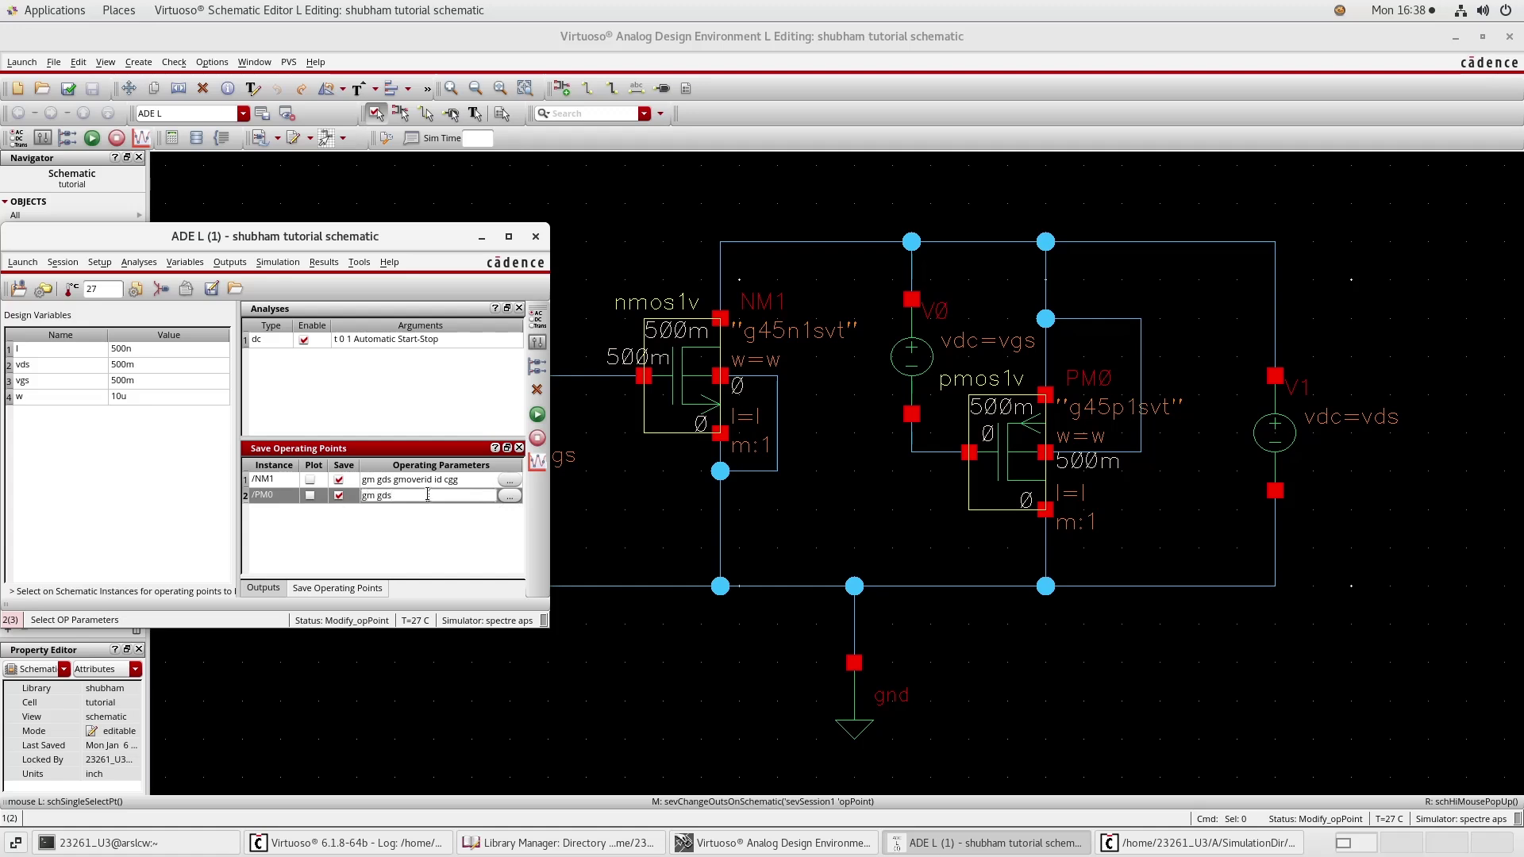
pyautogui.write('gm gds gmoverid is cgg')
pyautogui.click(470, 567)
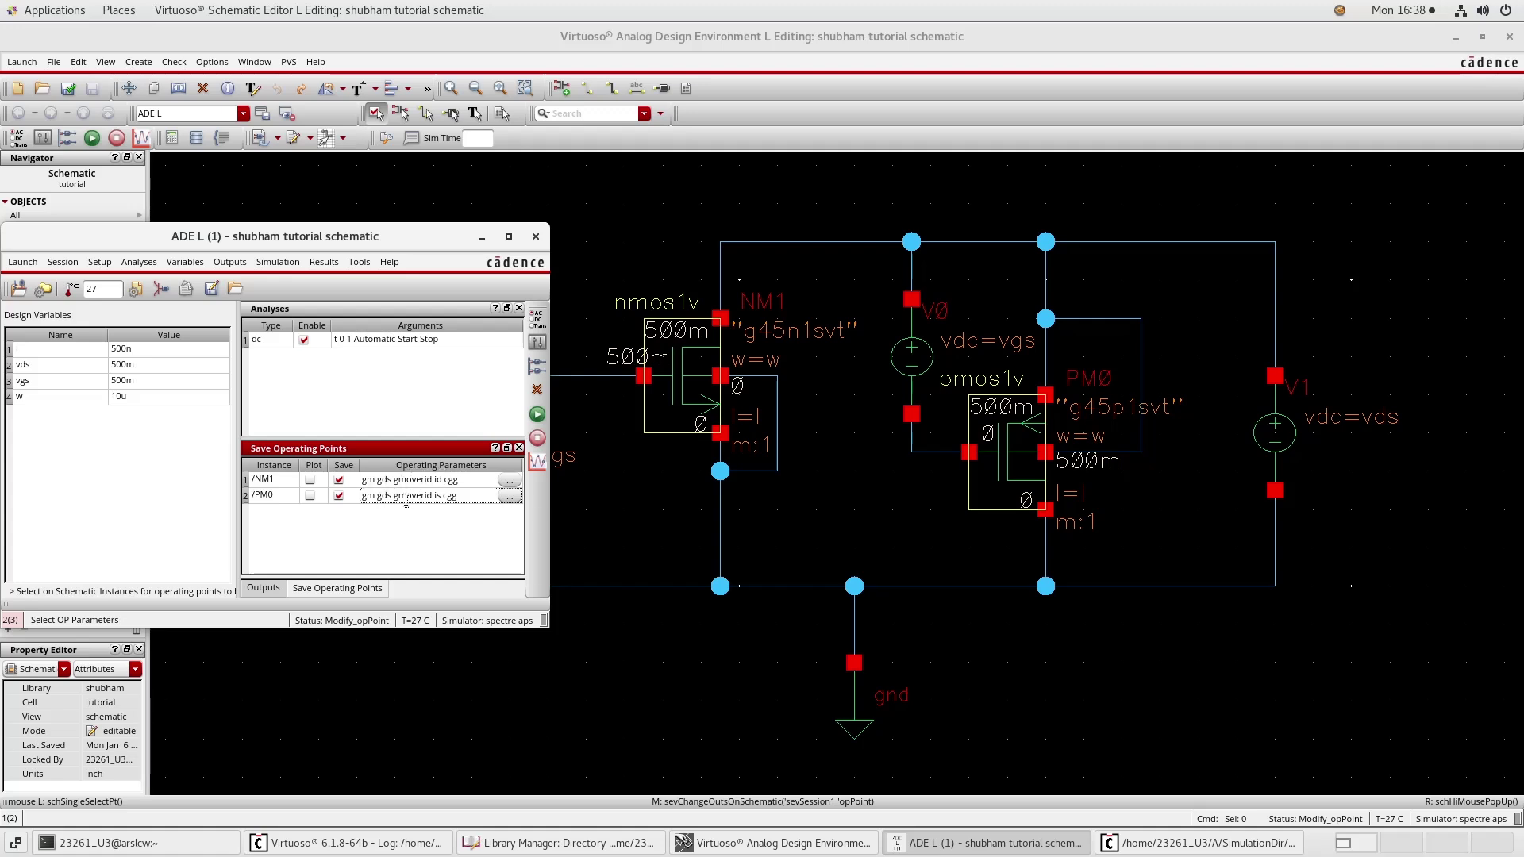
# Step: Netlist and run the simulation, check the end of the Spectre output log, and return to the ADE L window
pyautogui.click(537, 415)
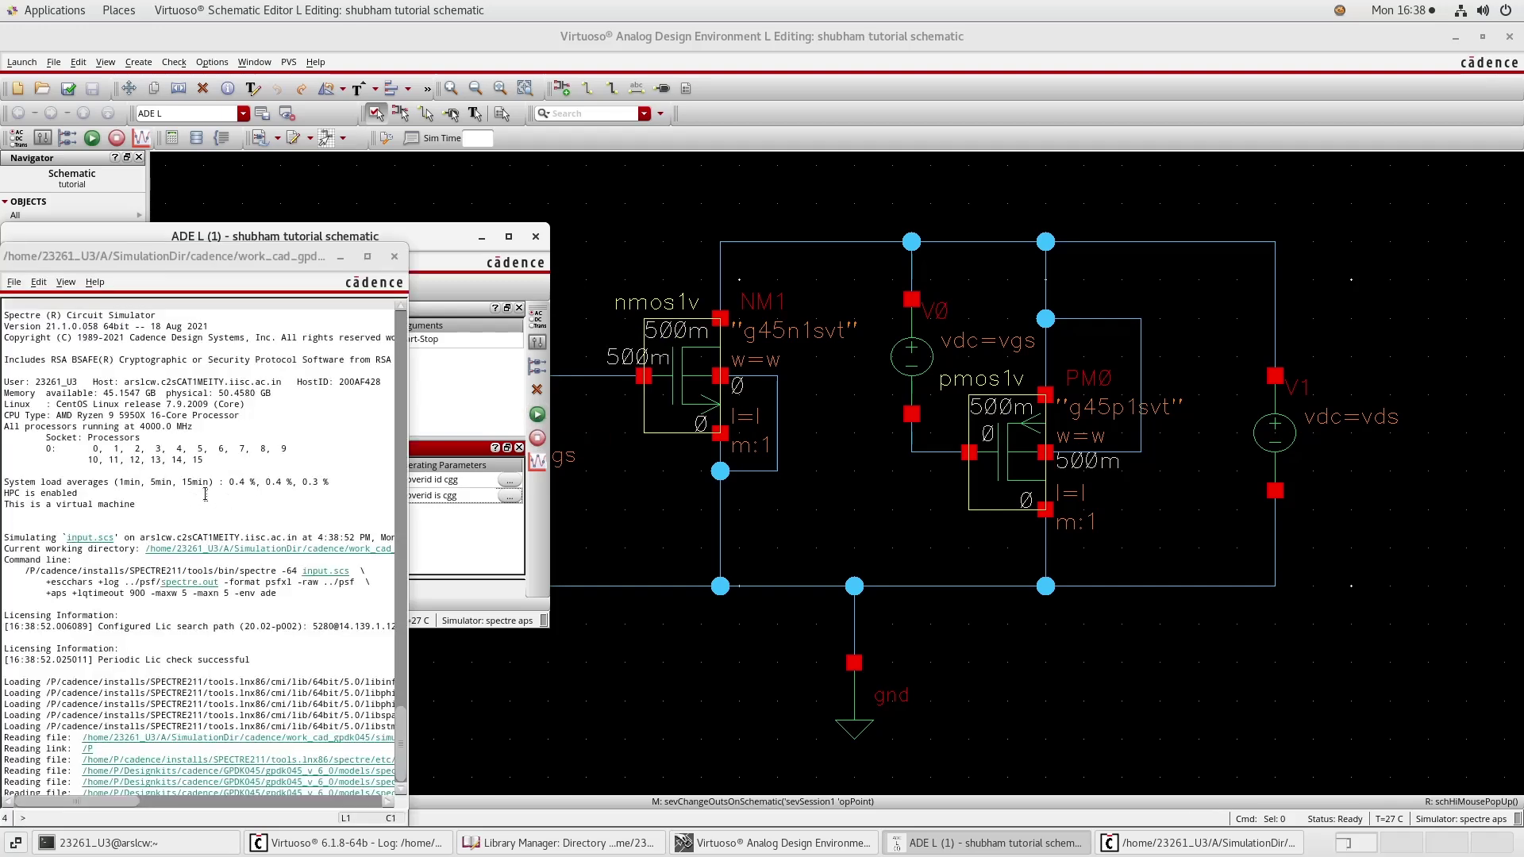
pyautogui.moveTo(398, 689); pyautogui.dragTo(399, 776)
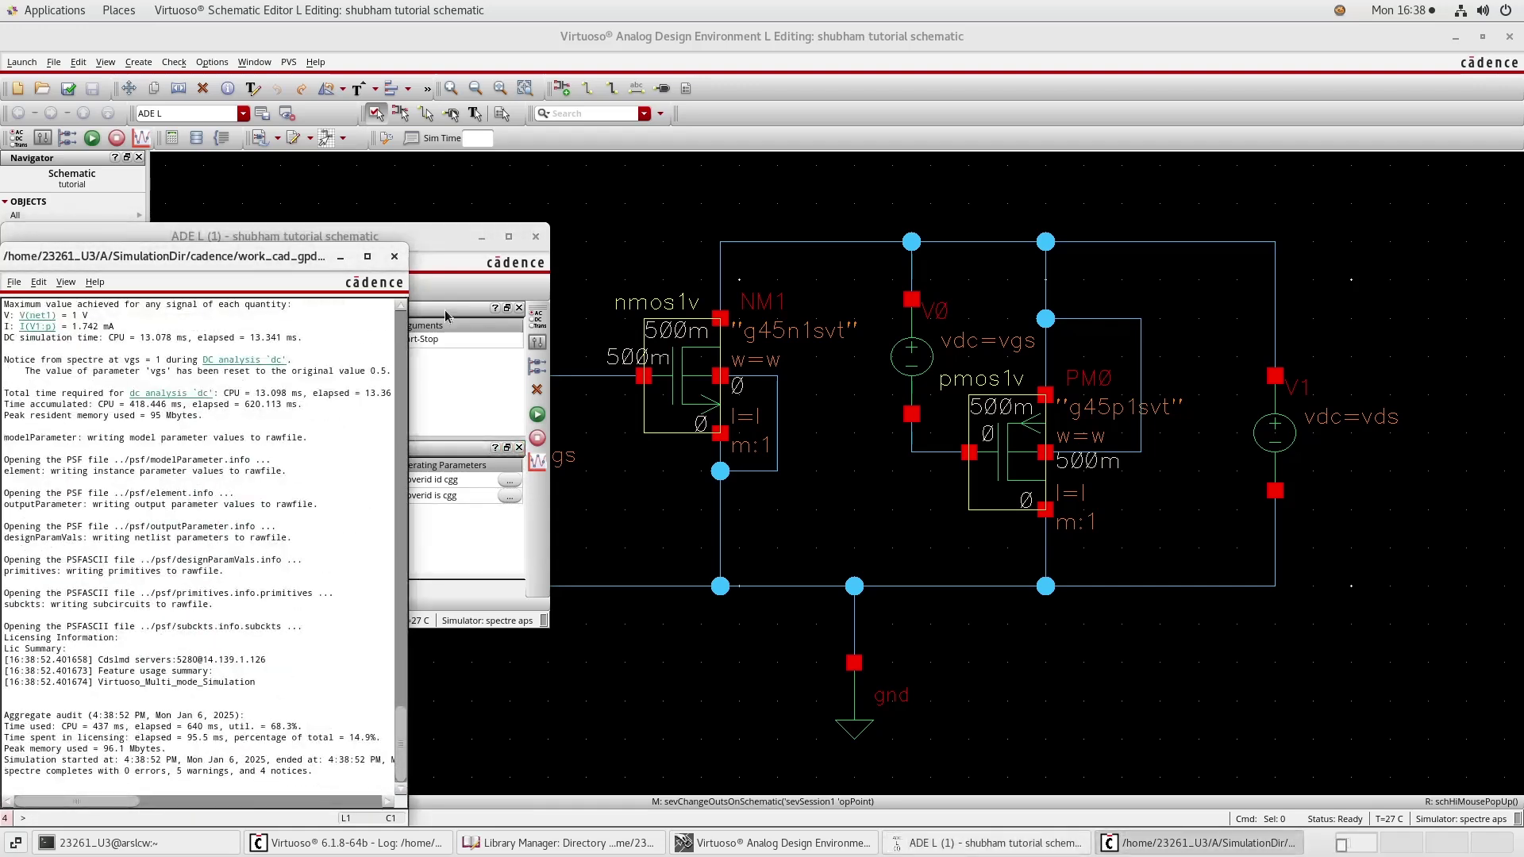
pyautogui.click(443, 256)
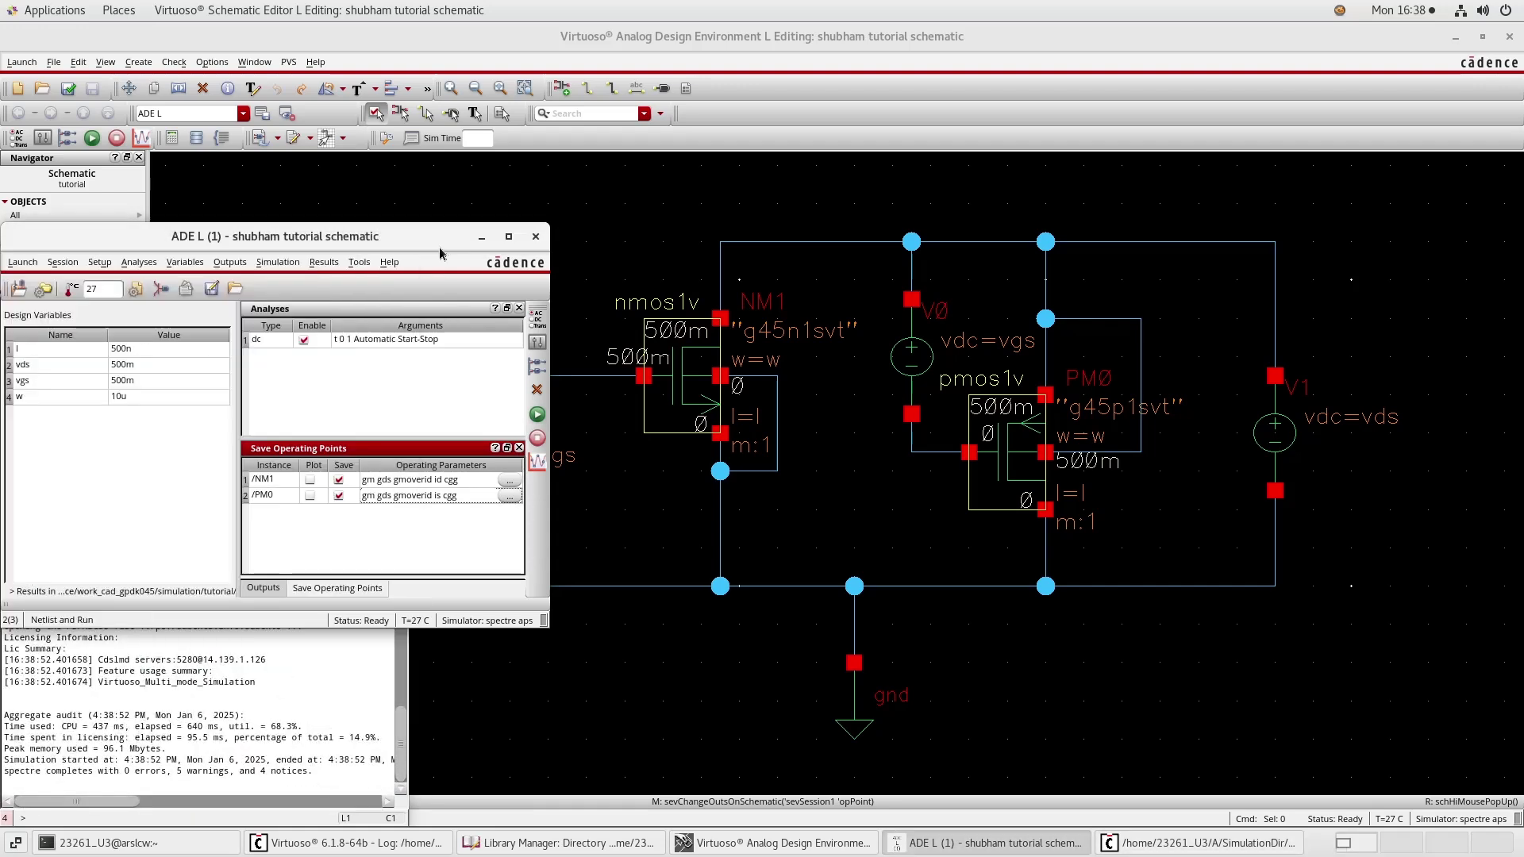
# Step: Open the calculator and add NM1's swept operating point parameter cgg to the stack
pyautogui.click(357, 262)
pyautogui.click(379, 350)
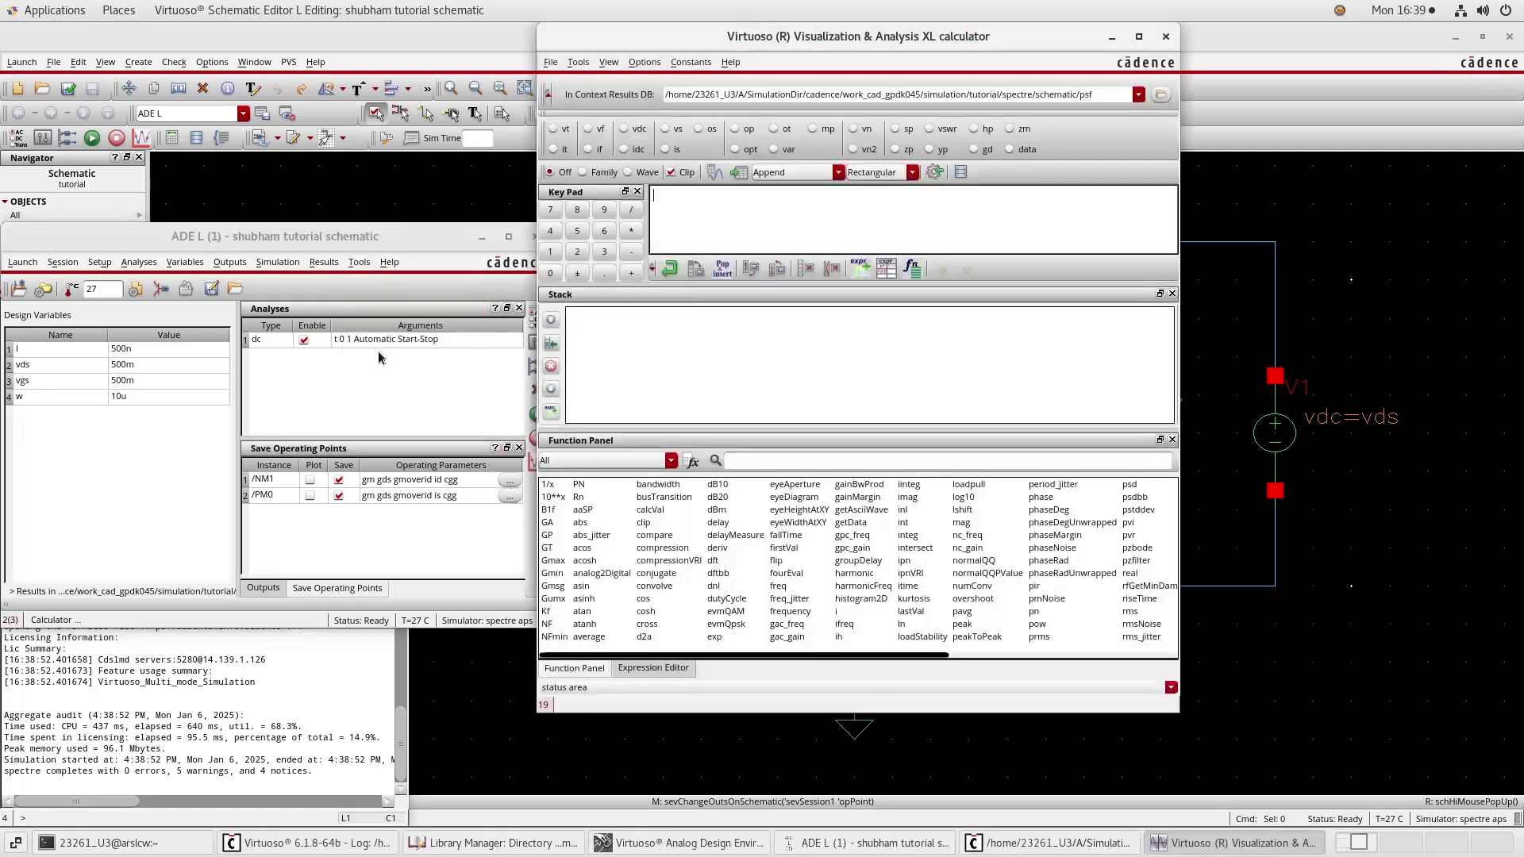
pyautogui.moveTo(726, 37); pyautogui.dragTo(899, 49)
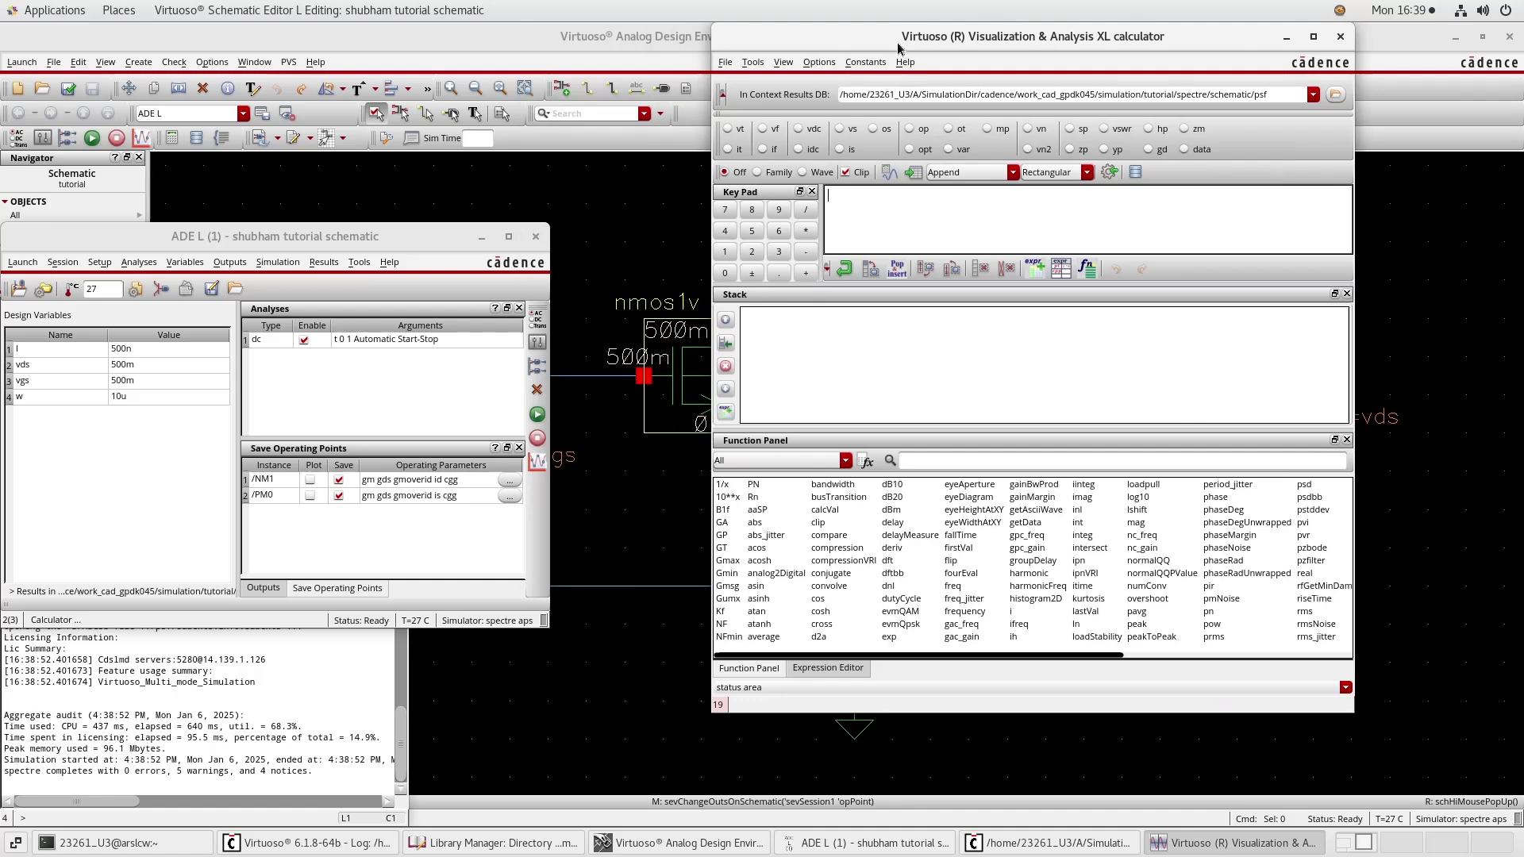
pyautogui.click(874, 129)
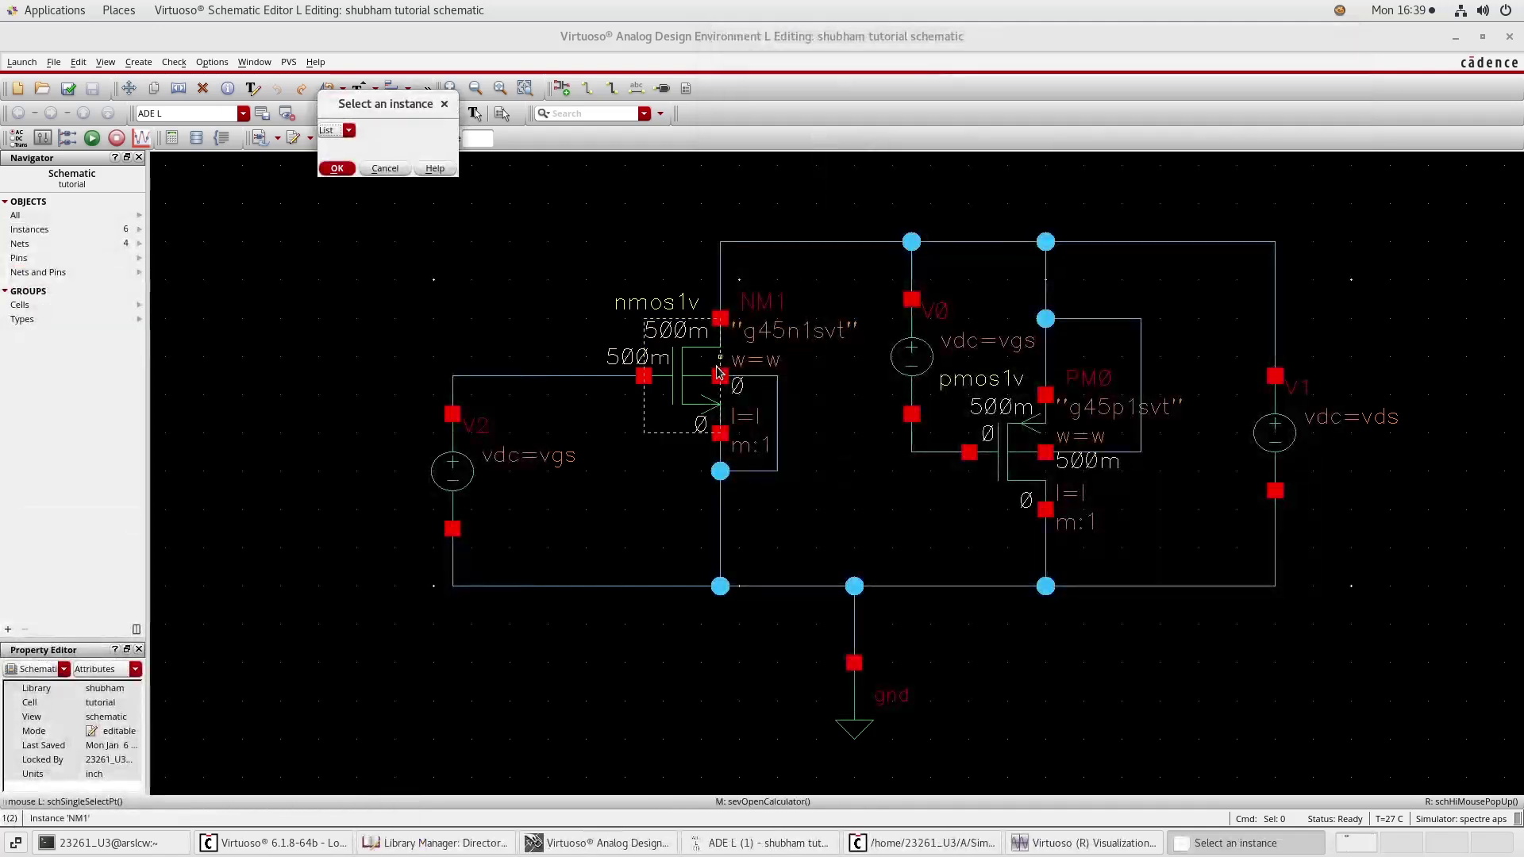
pyautogui.click(678, 387)
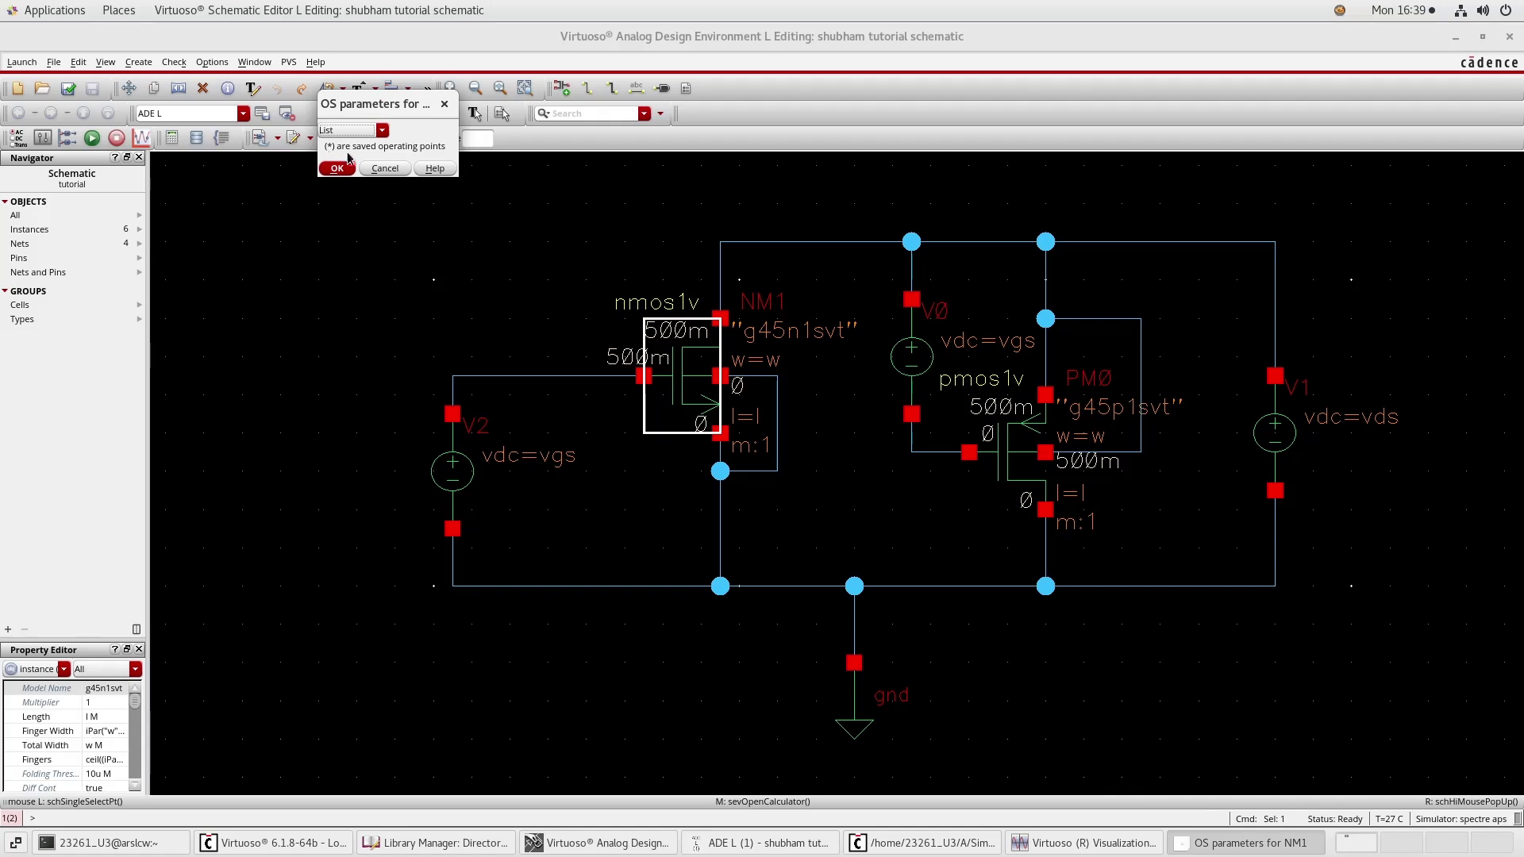
pyautogui.click(382, 129)
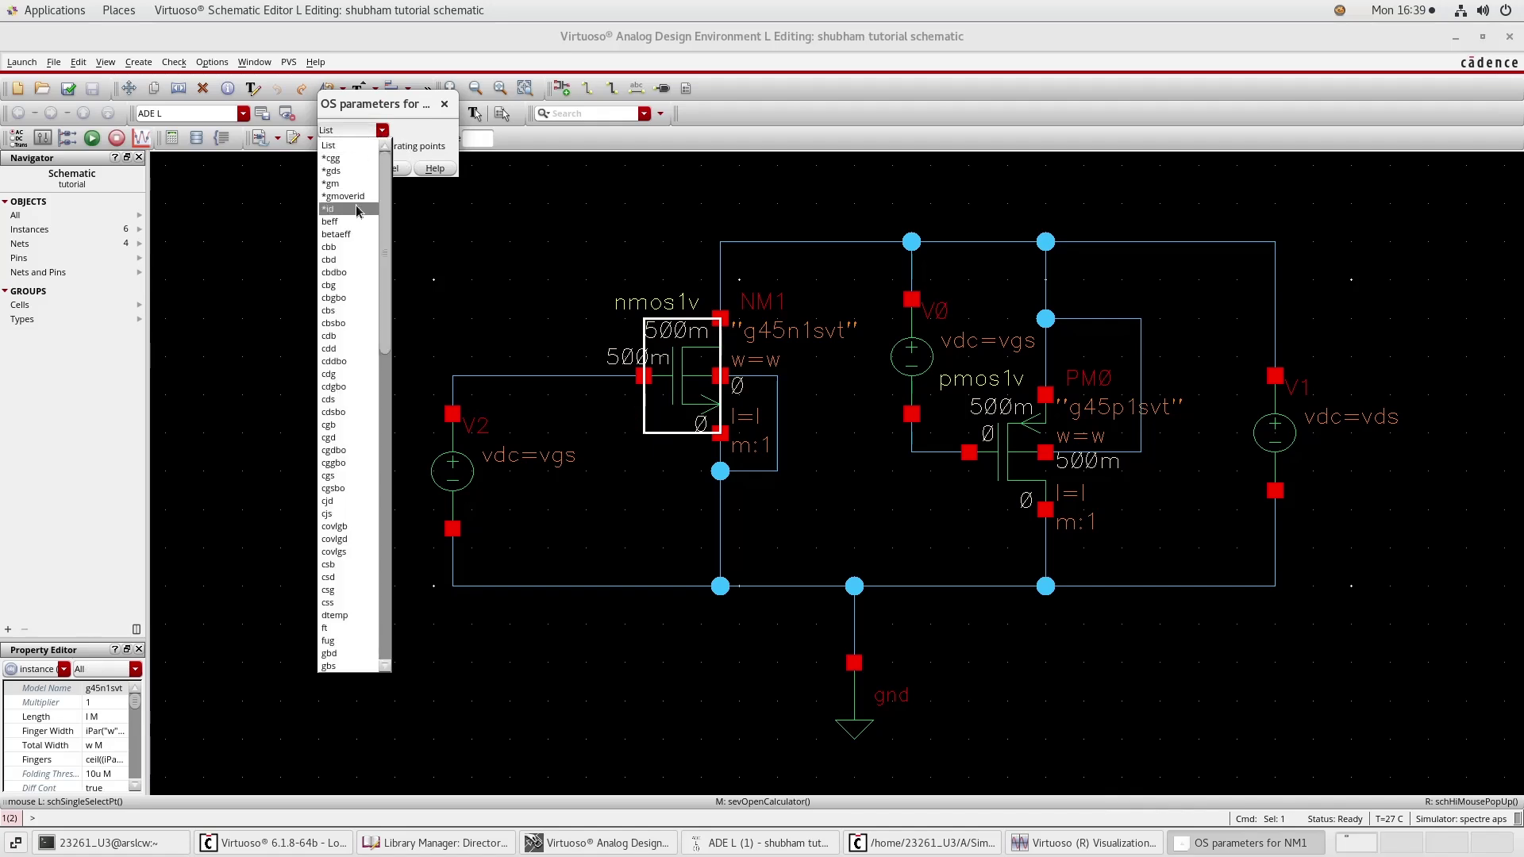
pyautogui.click(346, 160)
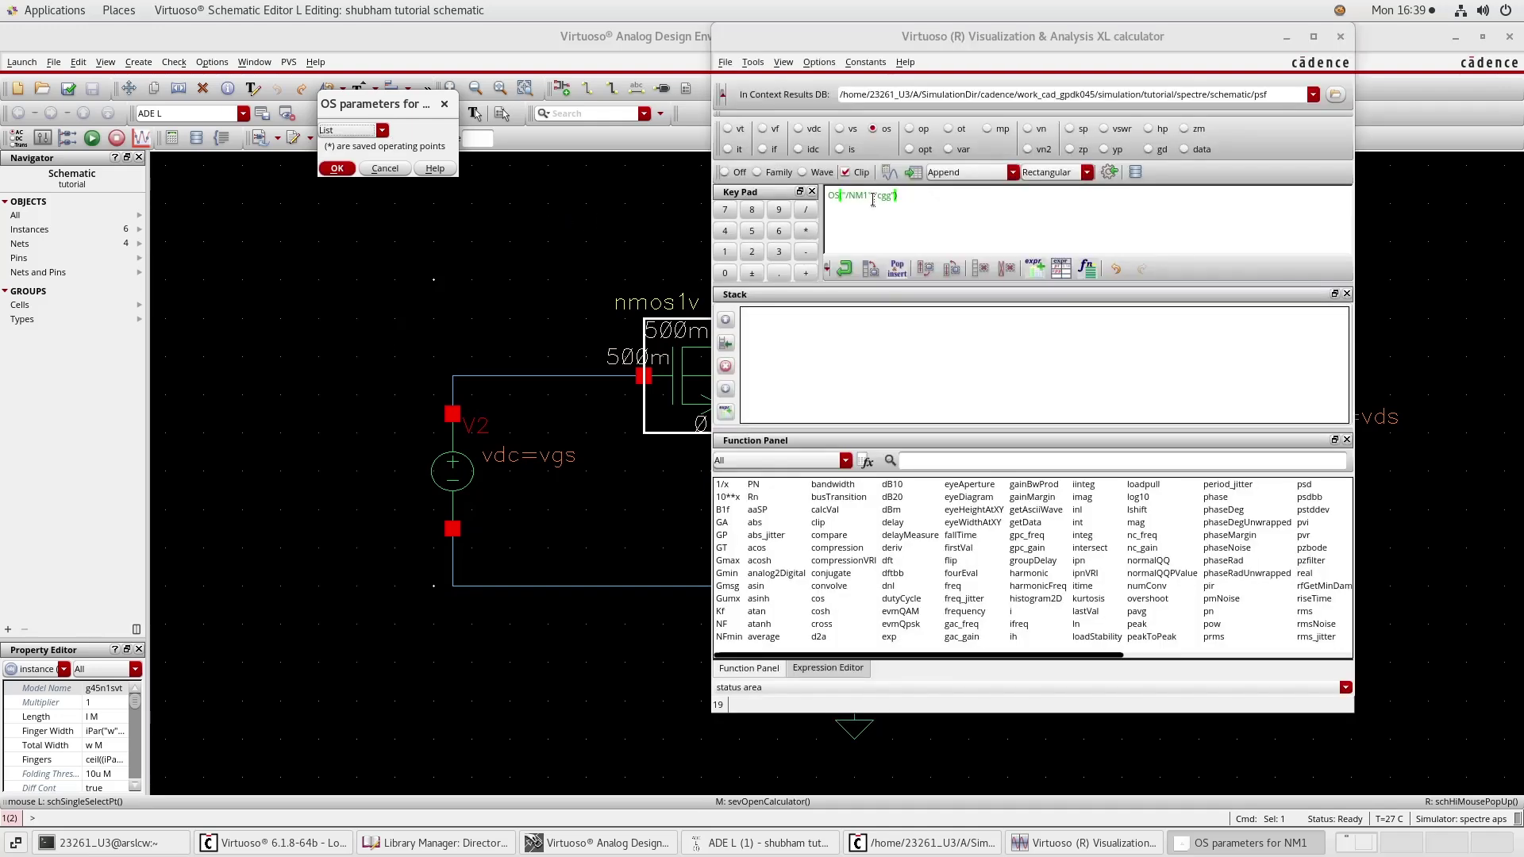
pyautogui.click(844, 269)
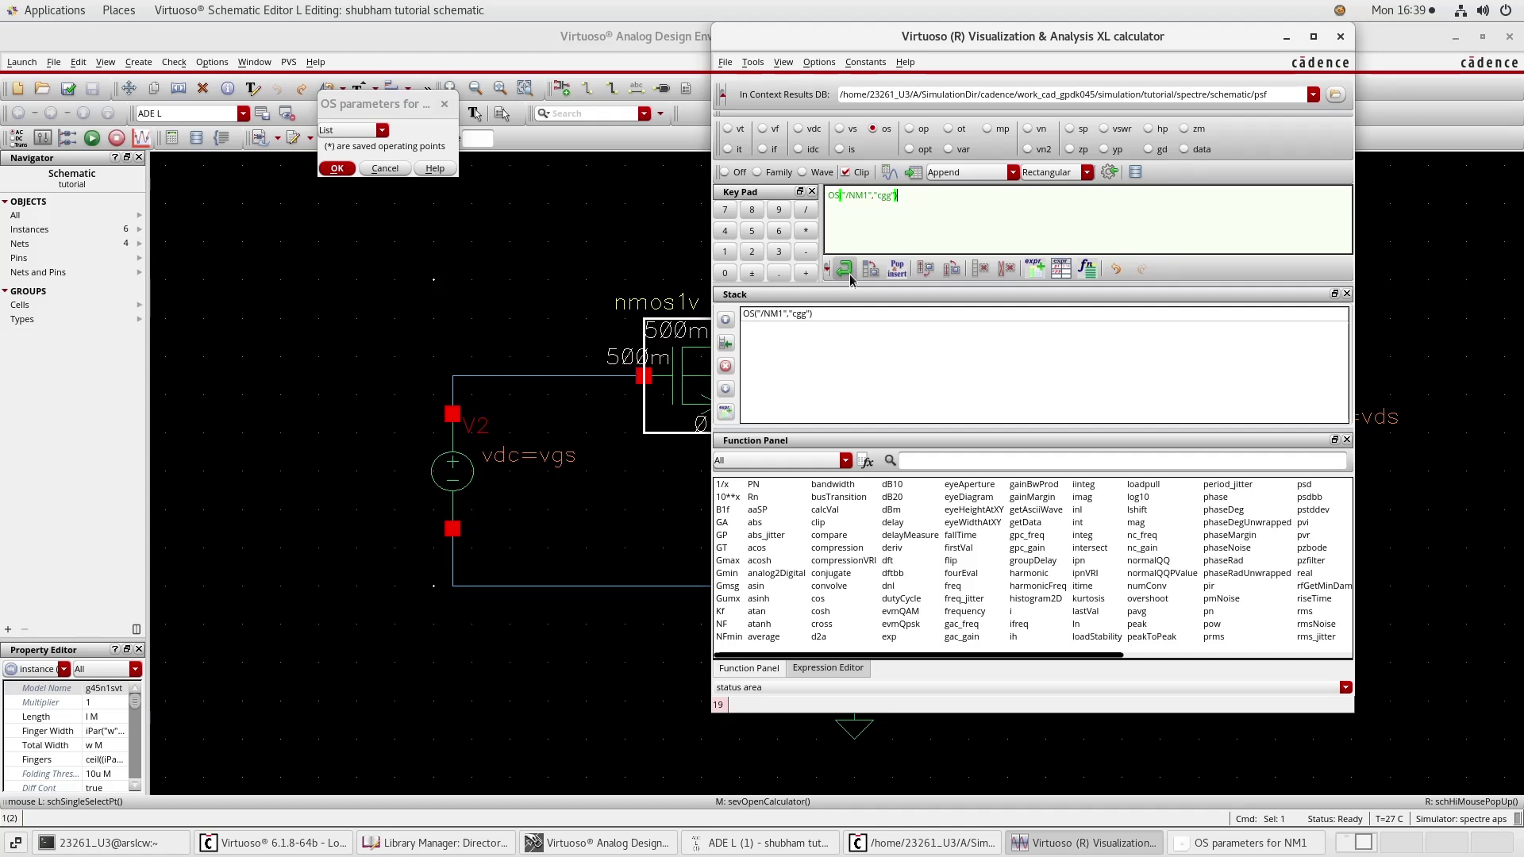
# Step: Add NM1's swept operating point parameters gds and gm to the calculator stack
pyautogui.click(382, 130)
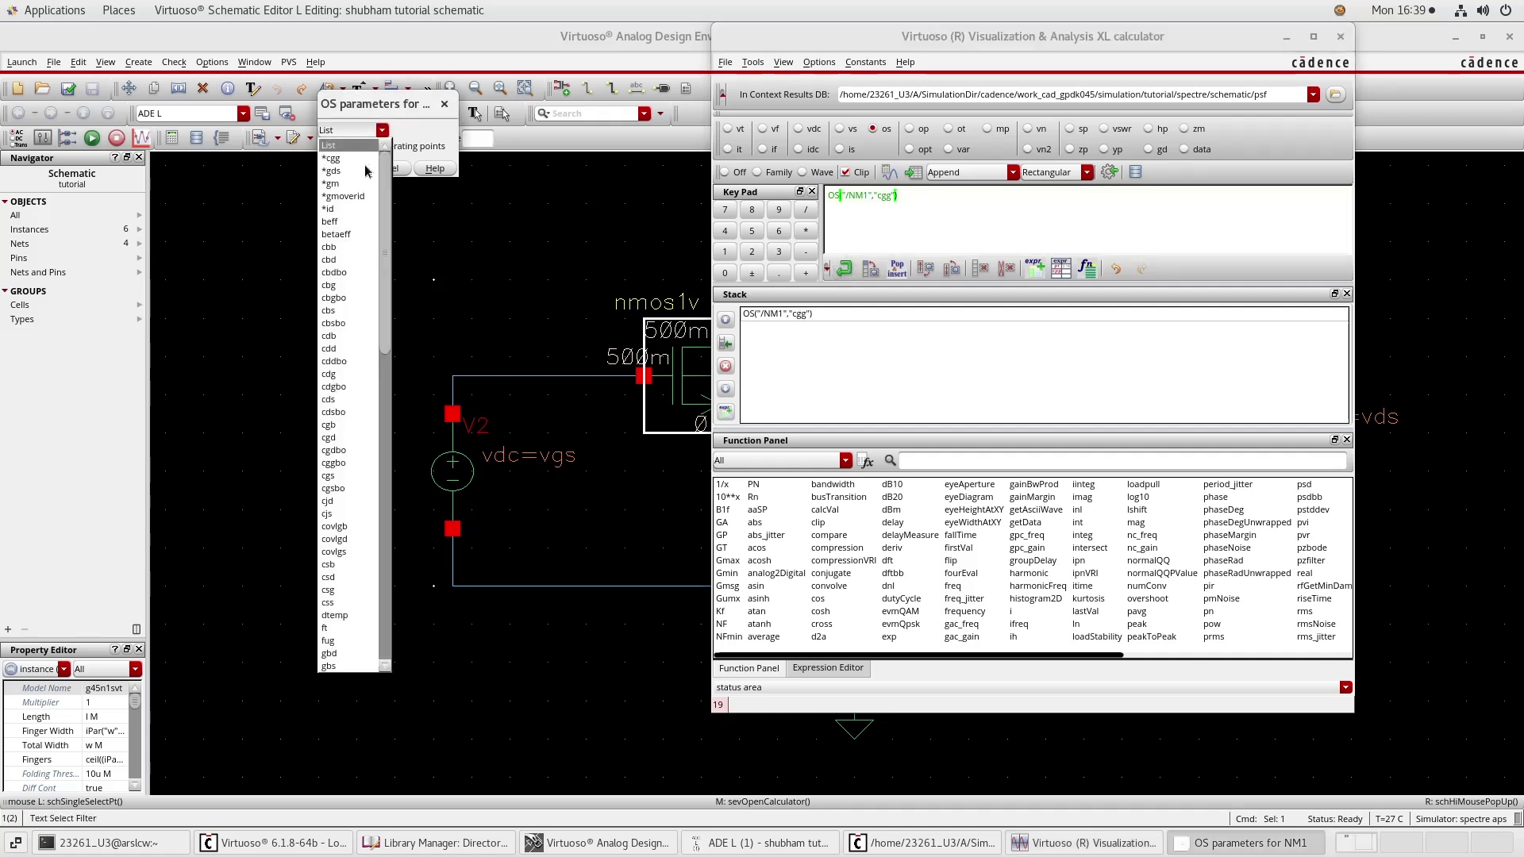
pyautogui.click(365, 171)
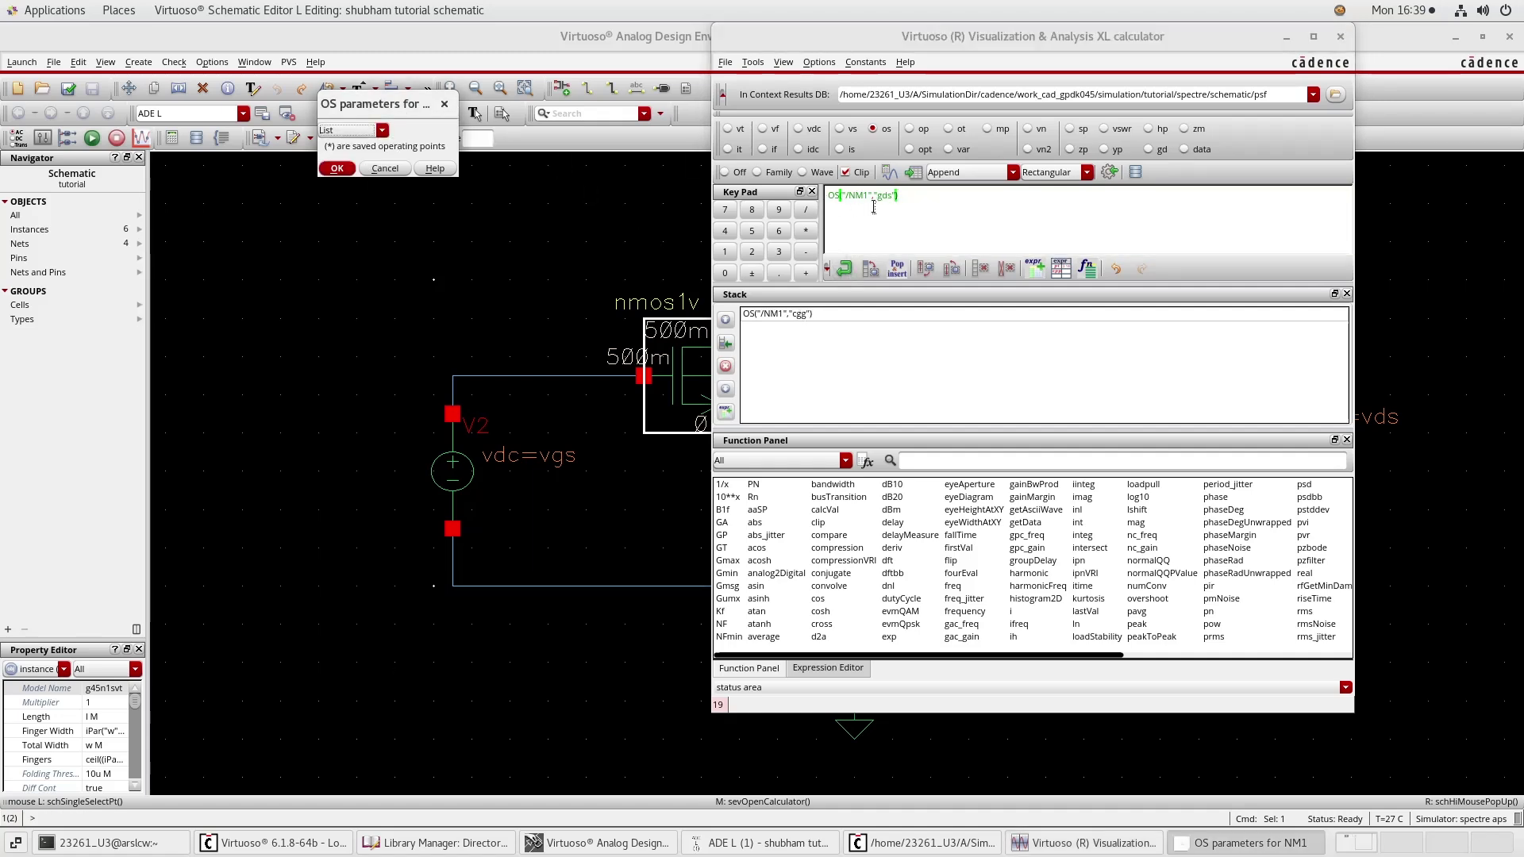
pyautogui.click(844, 269)
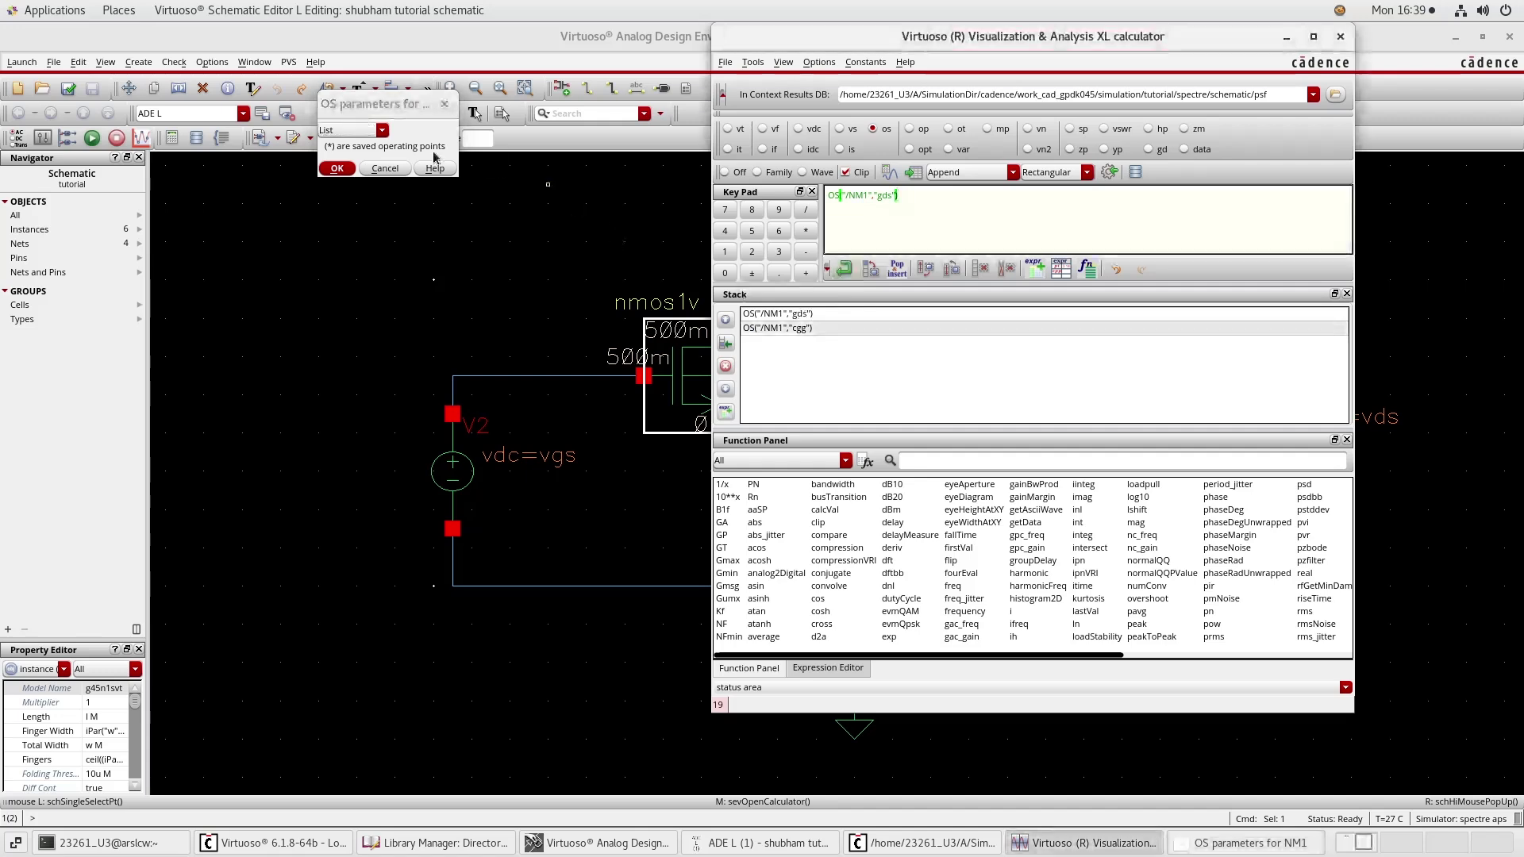
pyautogui.click(383, 130)
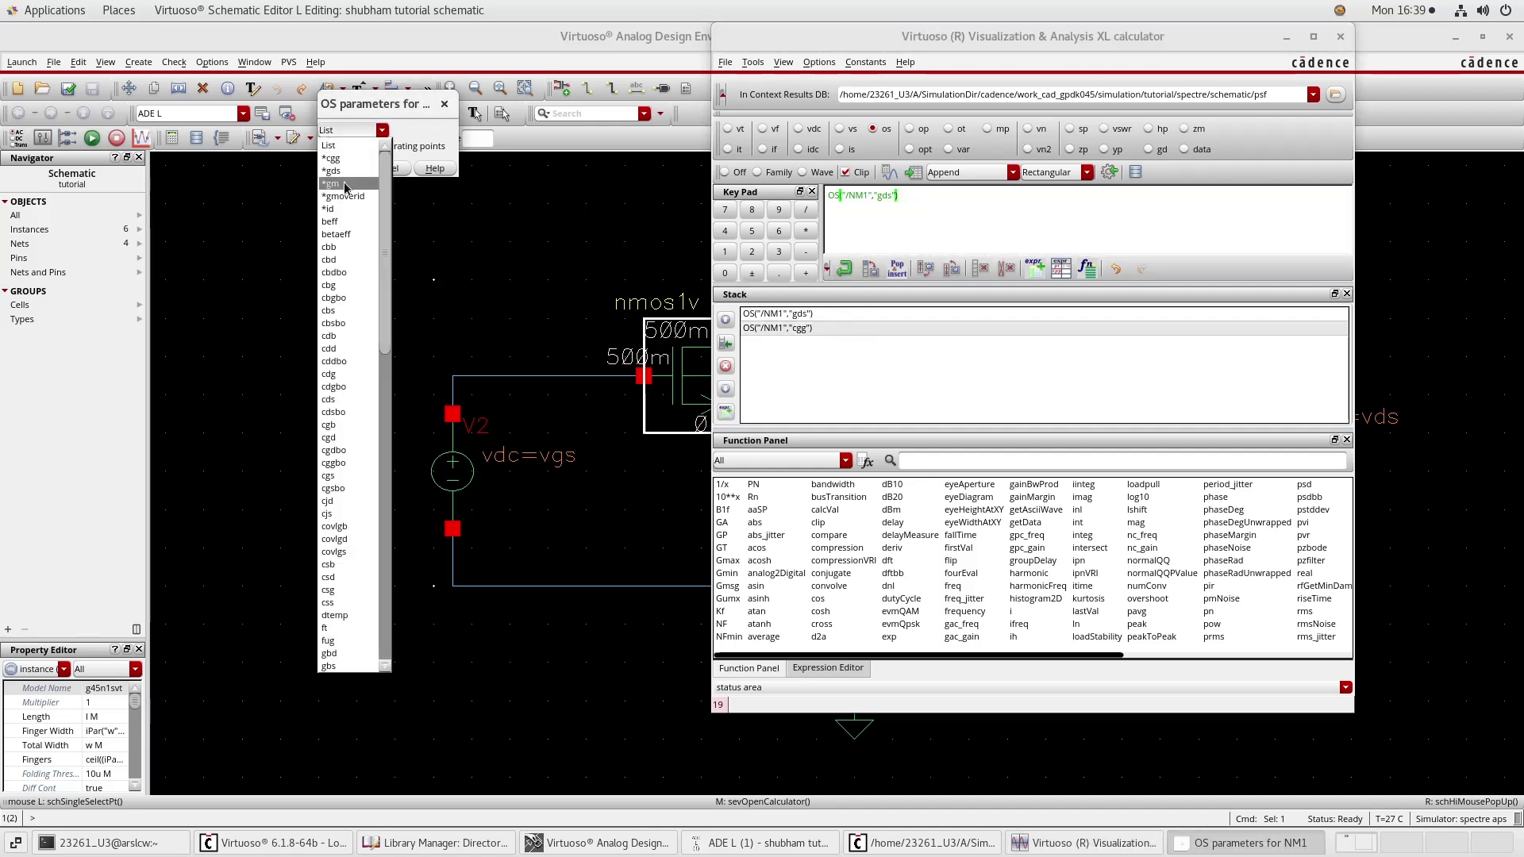
pyautogui.click(346, 185)
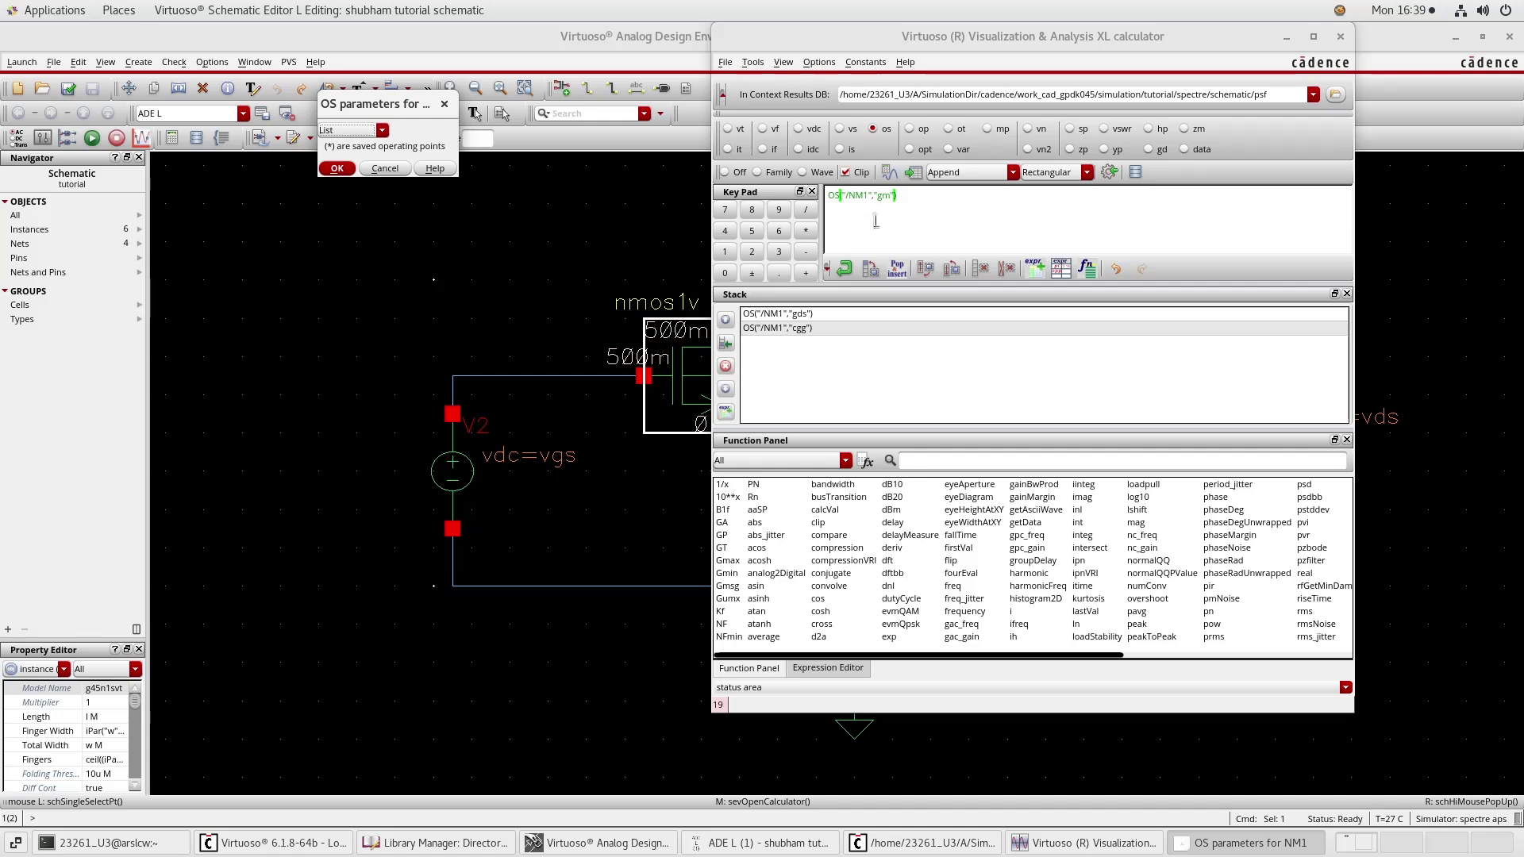
pyautogui.click(844, 269)
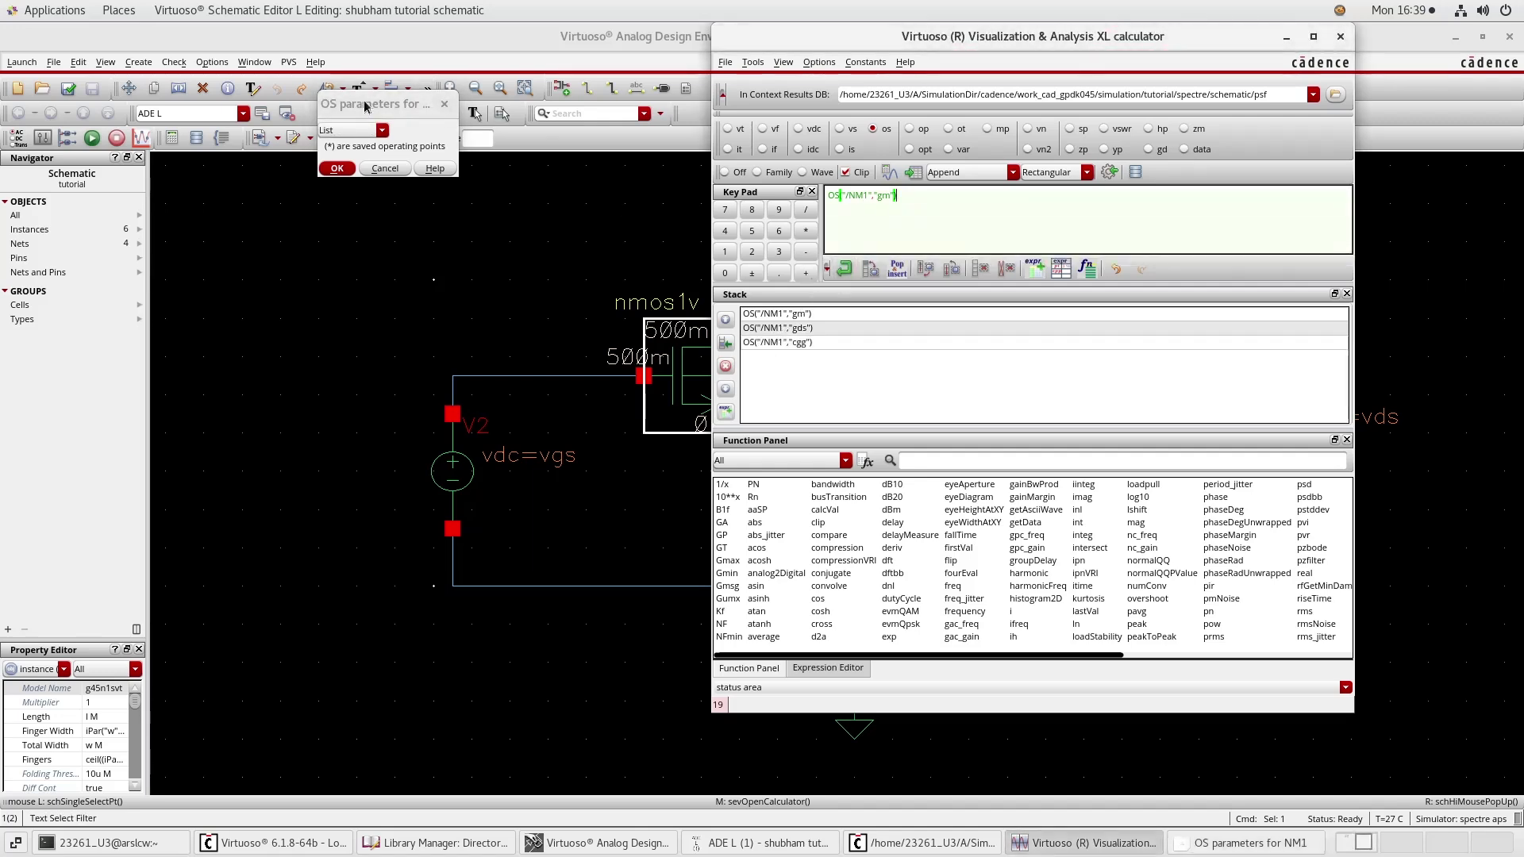
# Step: Add NM1's swept operating point parameters gmoverid and id to the calculator stack
pyautogui.click(385, 132)
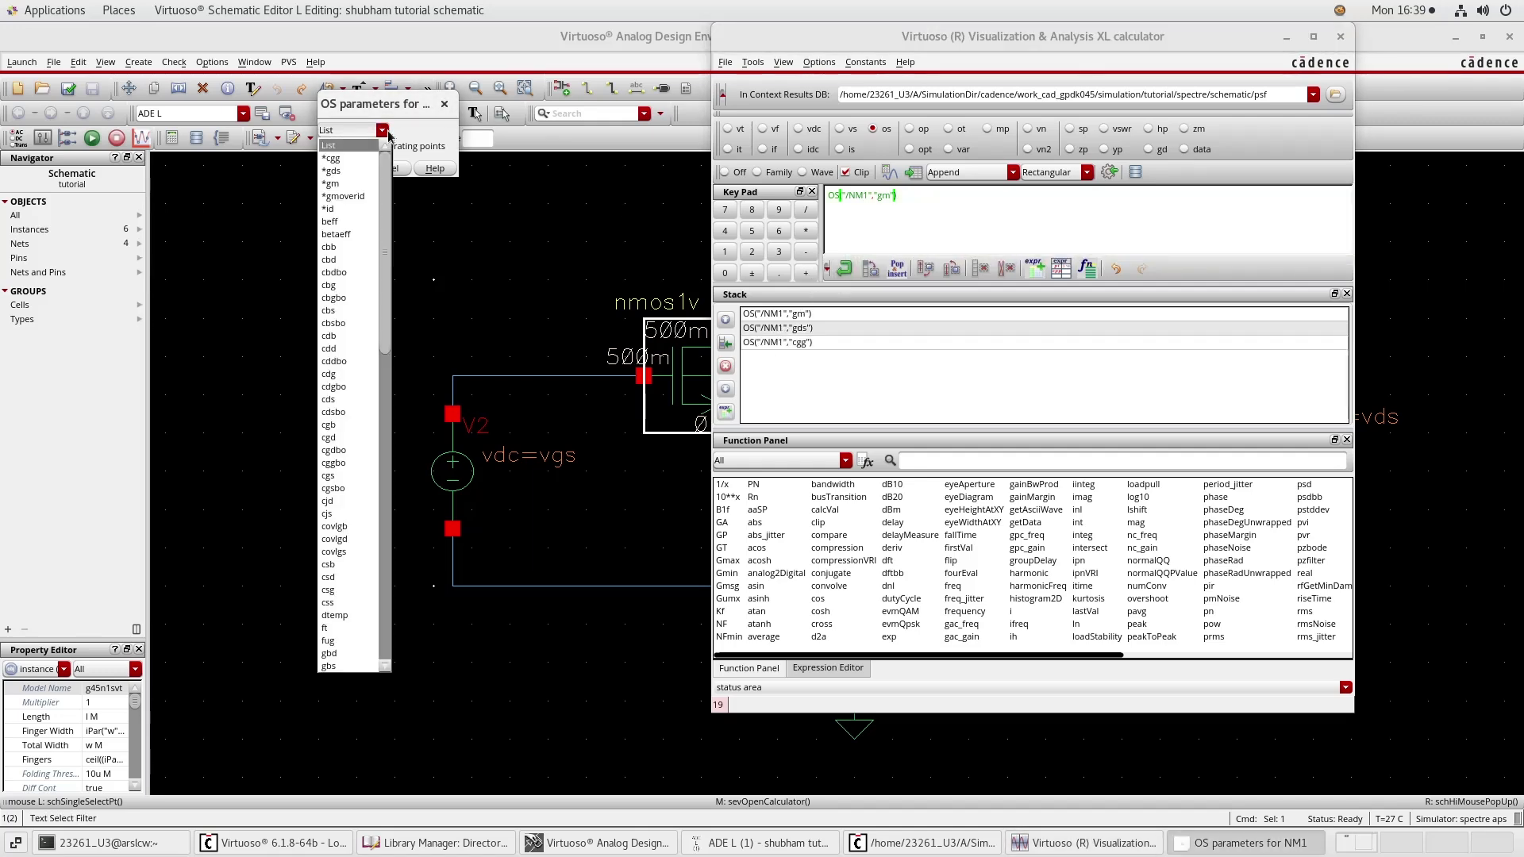
pyautogui.click(346, 198)
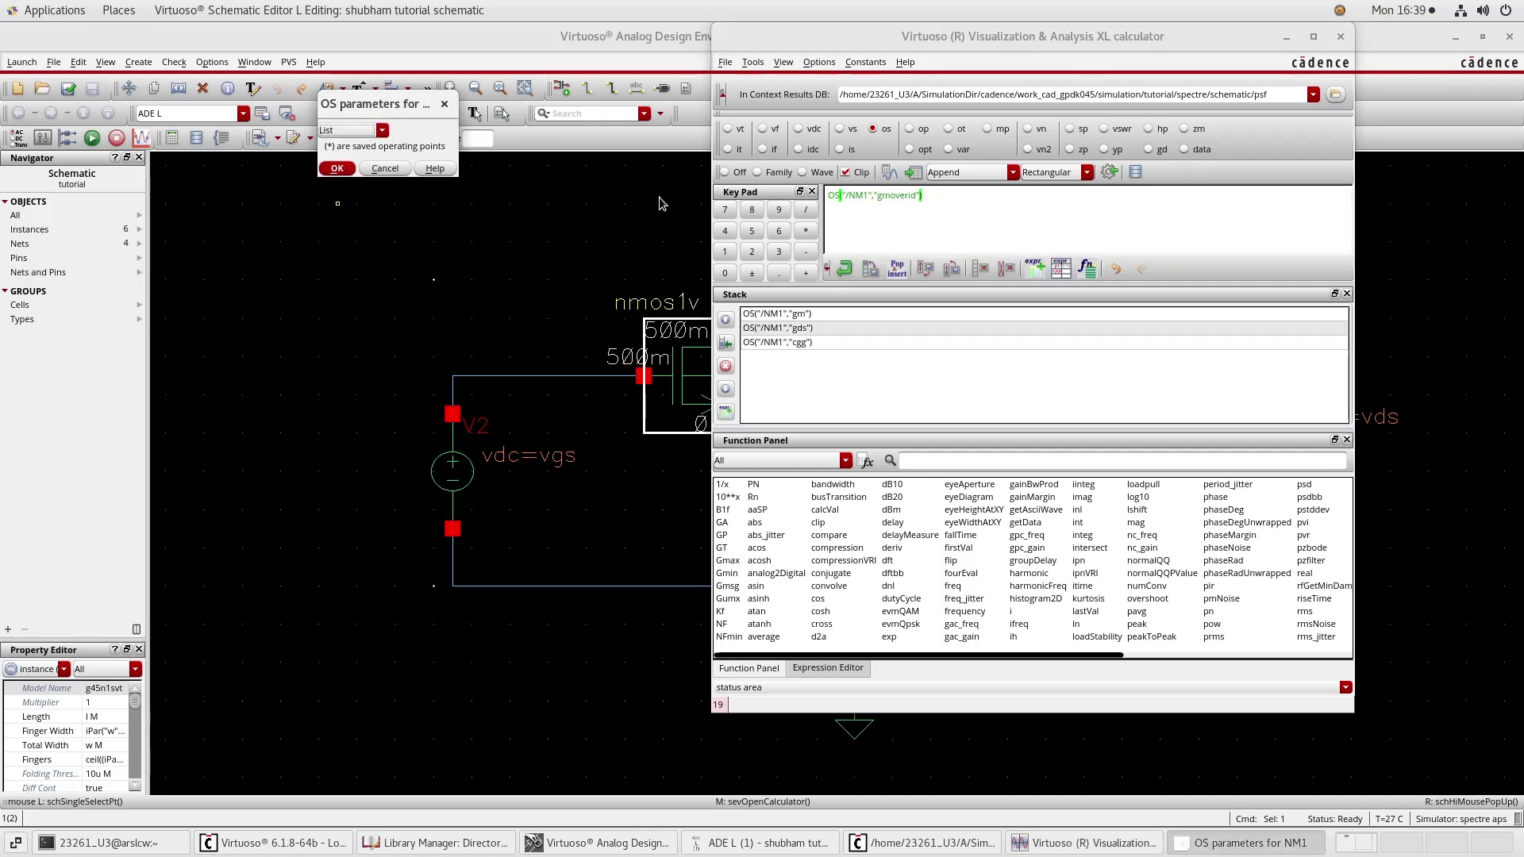
pyautogui.click(844, 269)
pyautogui.click(382, 131)
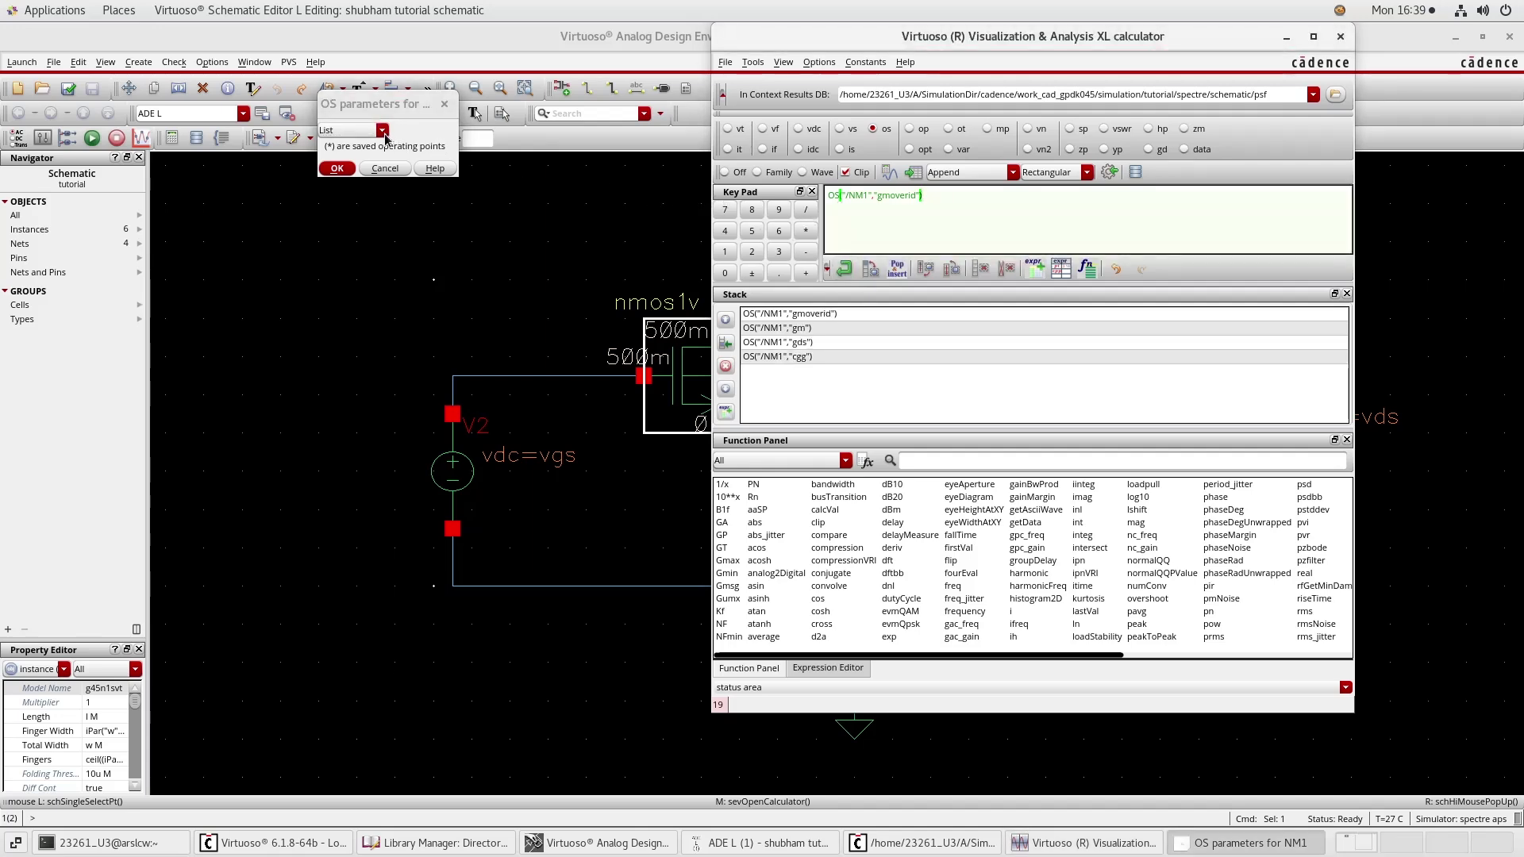
pyautogui.click(359, 210)
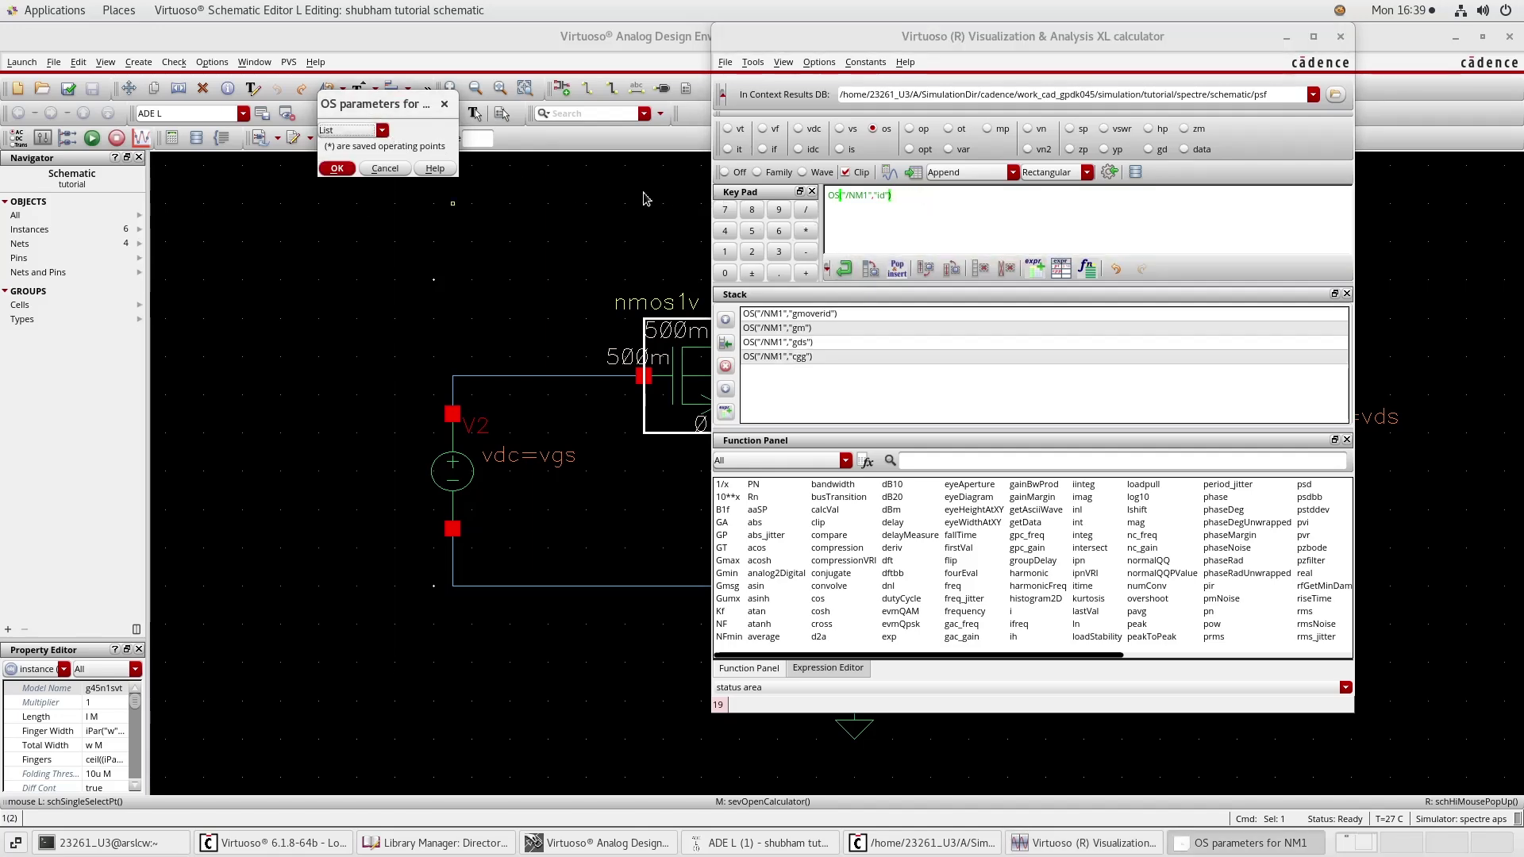
pyautogui.click(840, 271)
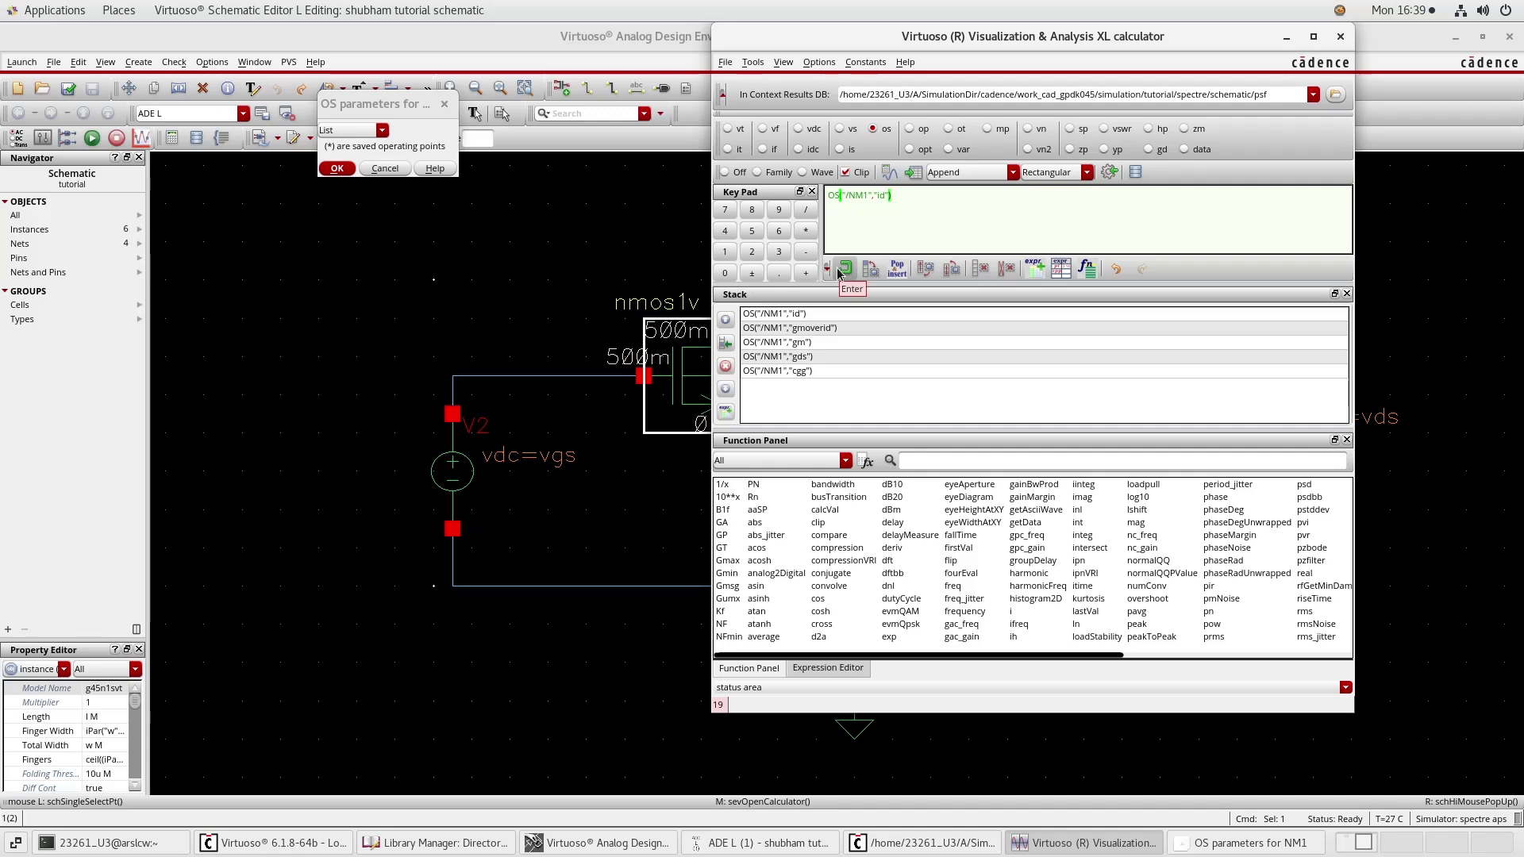
# Step: Fetch design variable w from NM1 as a VAR expression and add it to the calculator stack
pyautogui.click(948, 151)
pyautogui.click(701, 379)
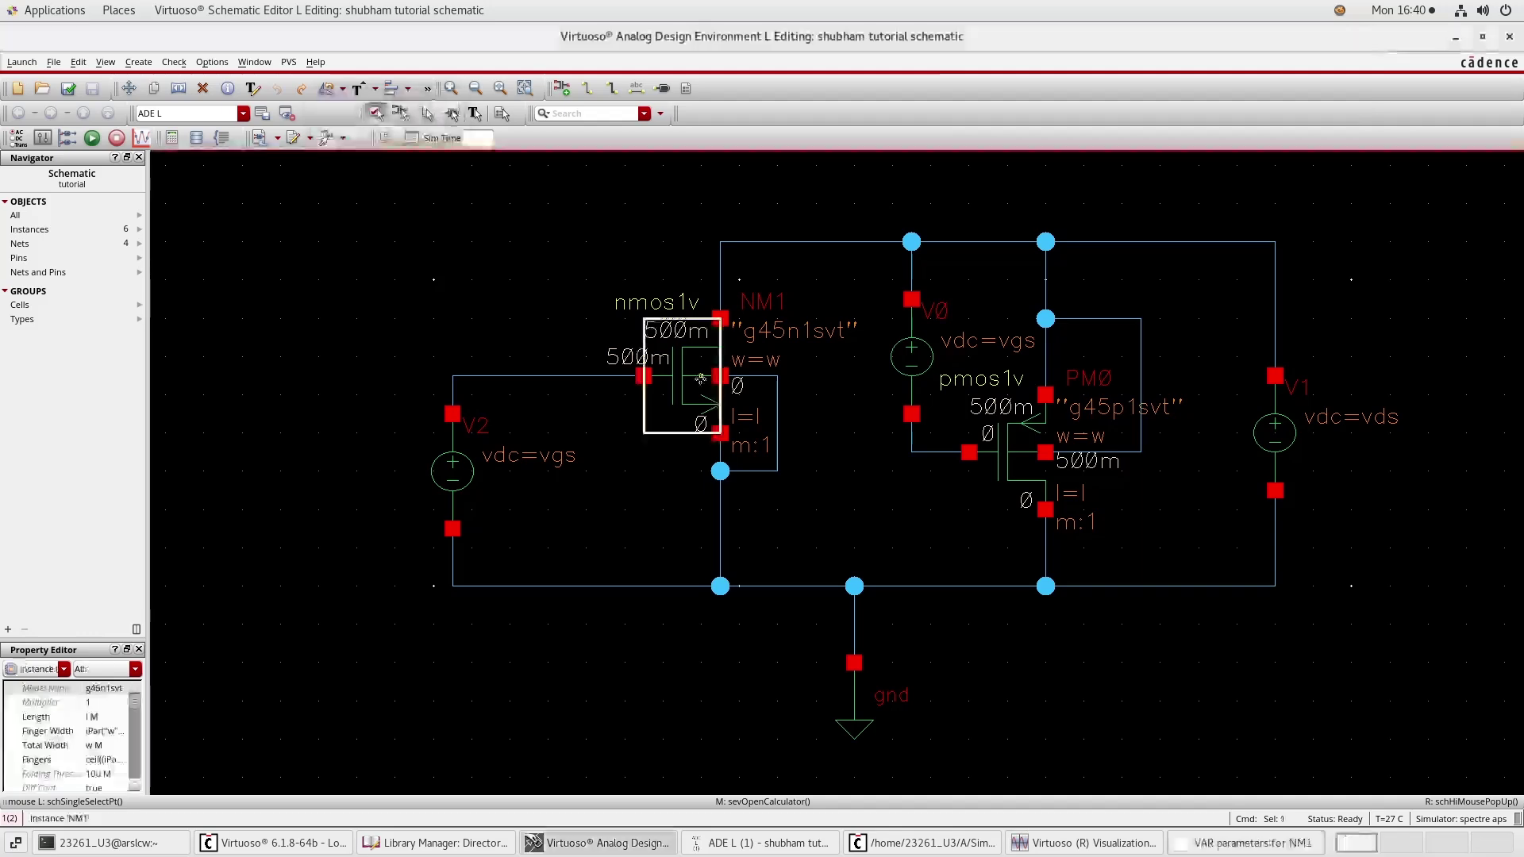
pyautogui.click(1203, 843)
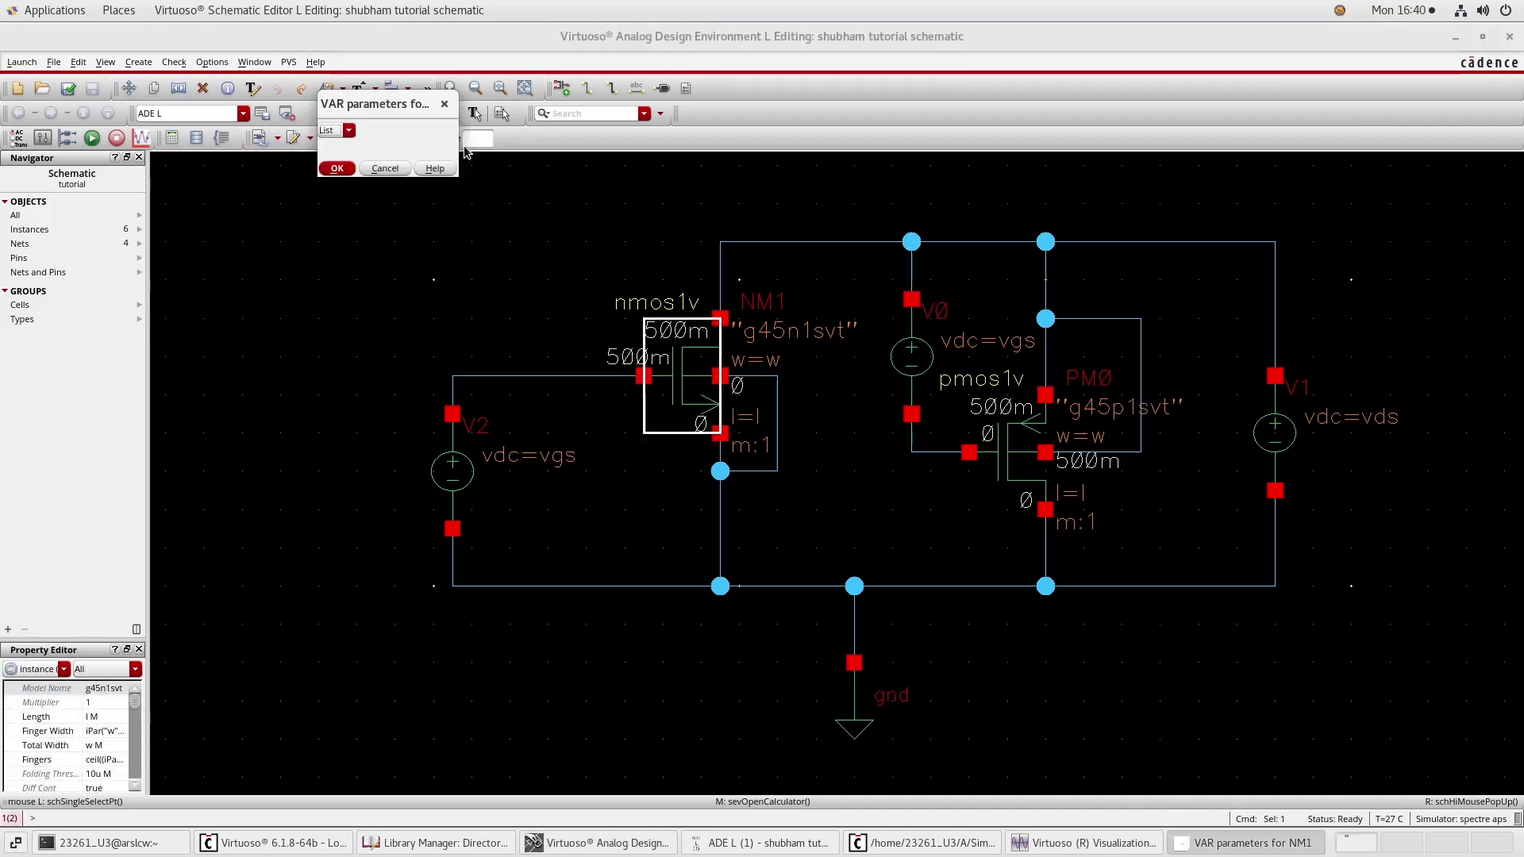
pyautogui.click(349, 130)
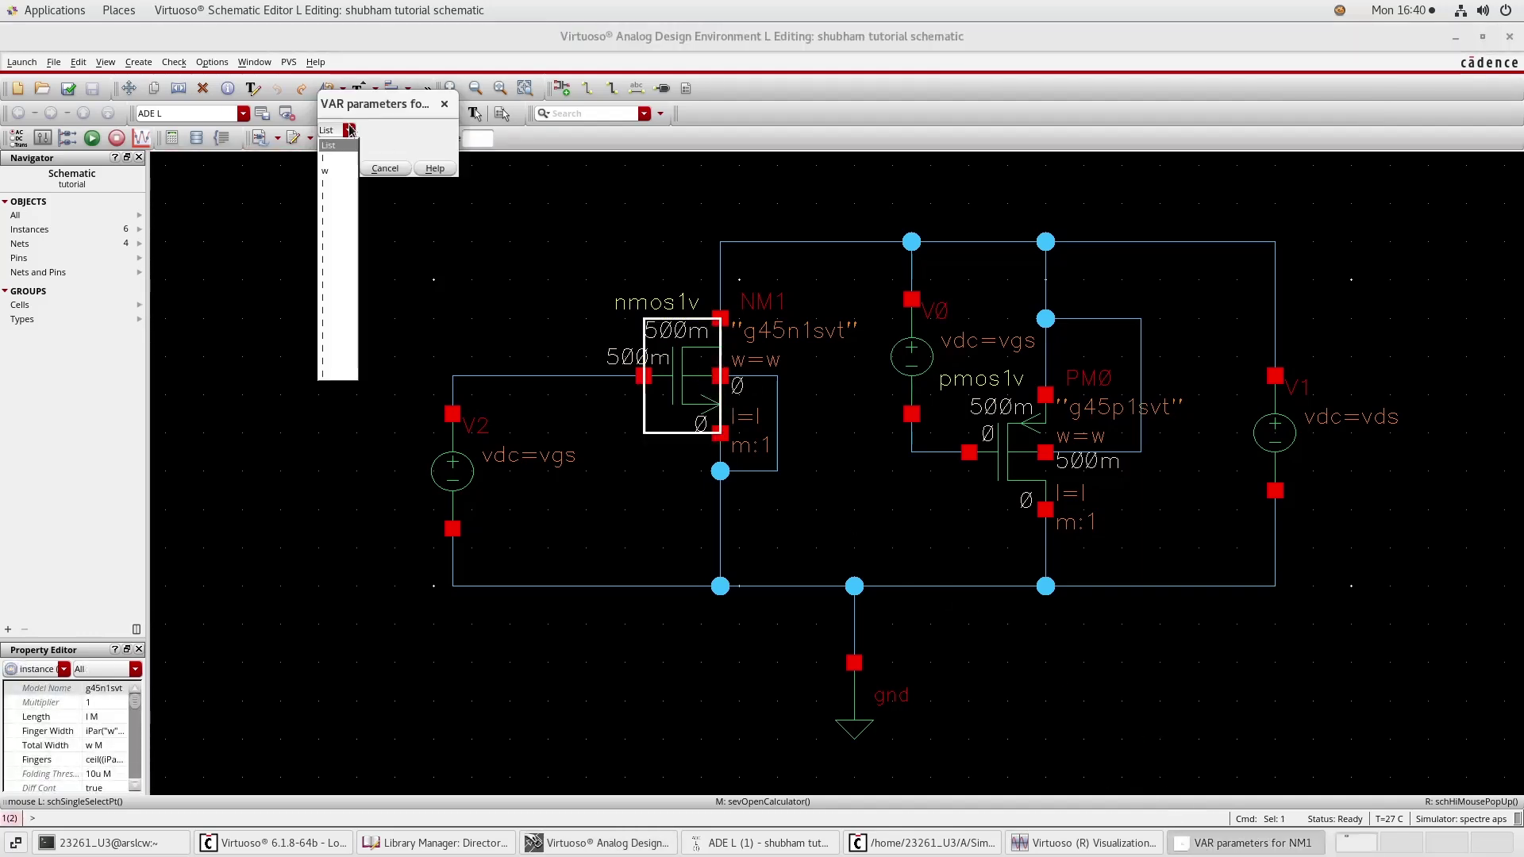
pyautogui.click(329, 172)
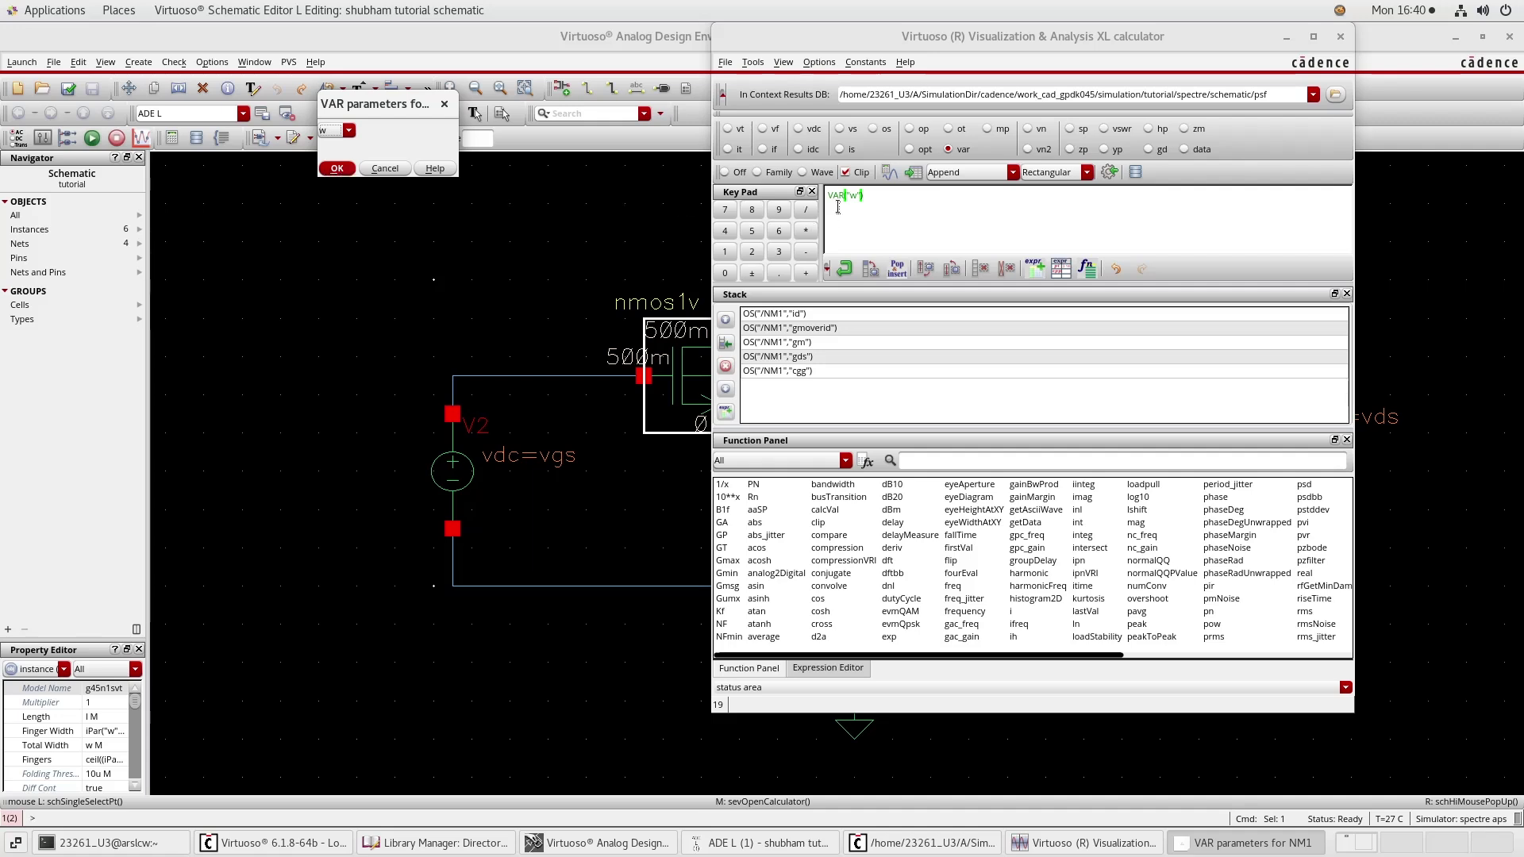
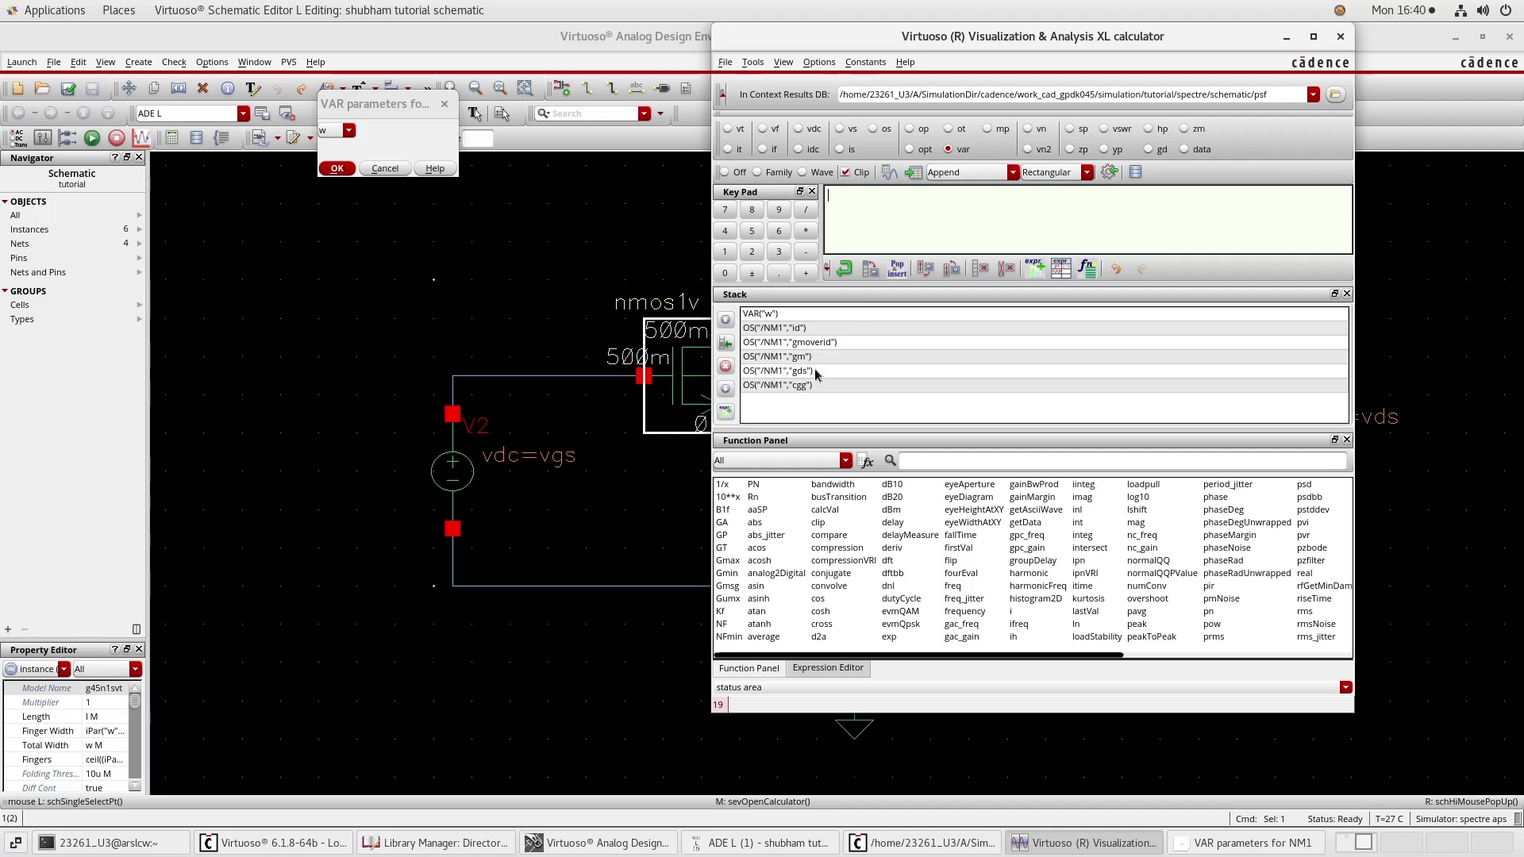
# Step: Build the expression OS("/NM1","gm")/OS("/NM1","gds") from the stack entries and add it to the stack
pyautogui.moveTo(821, 363); pyautogui.dragTo(905, 199)
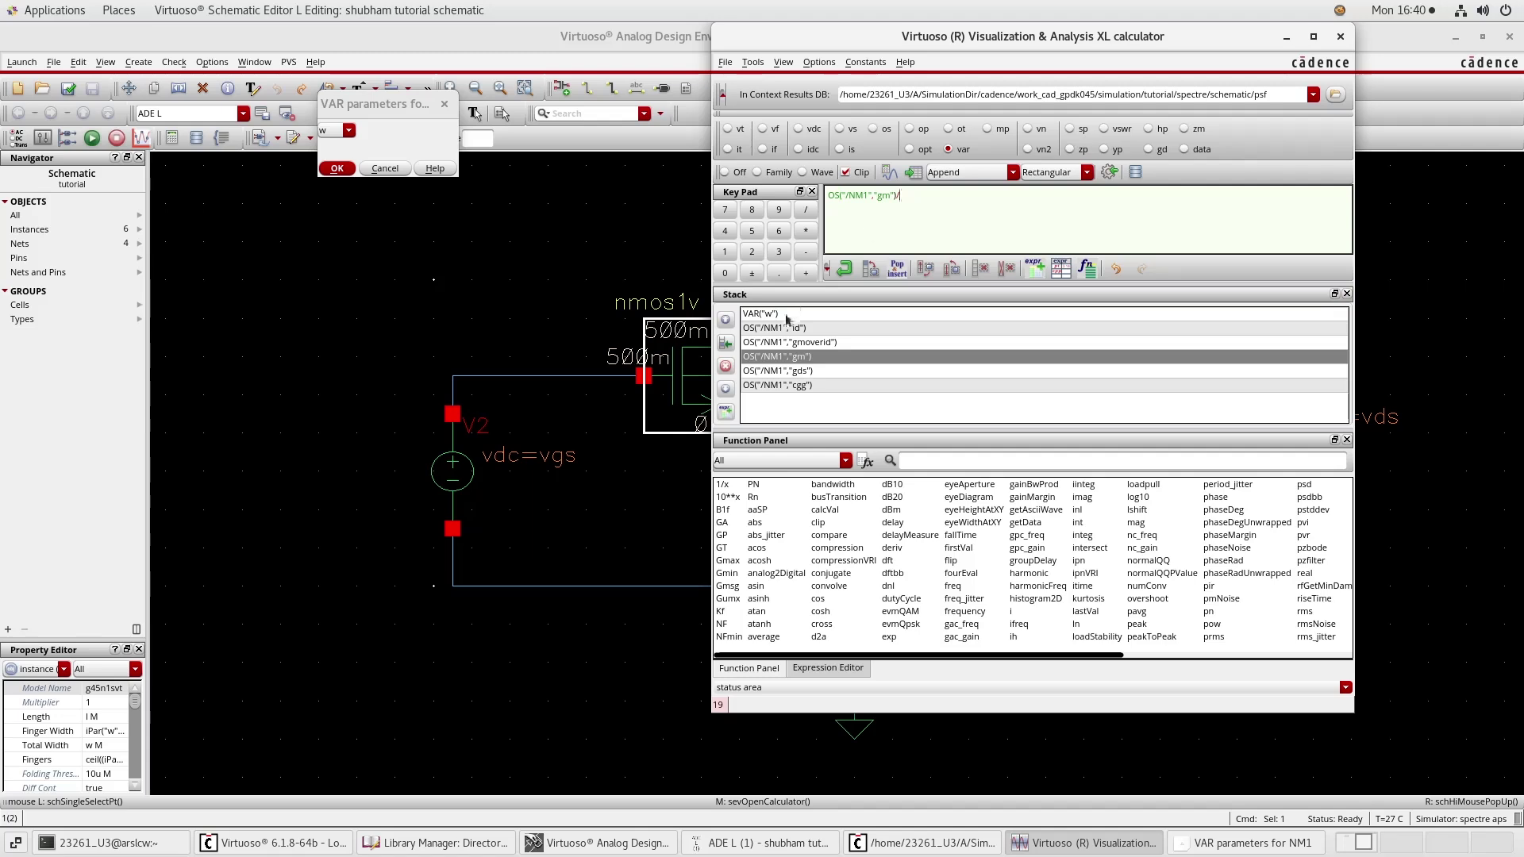
pyautogui.moveTo(794, 371); pyautogui.dragTo(954, 196)
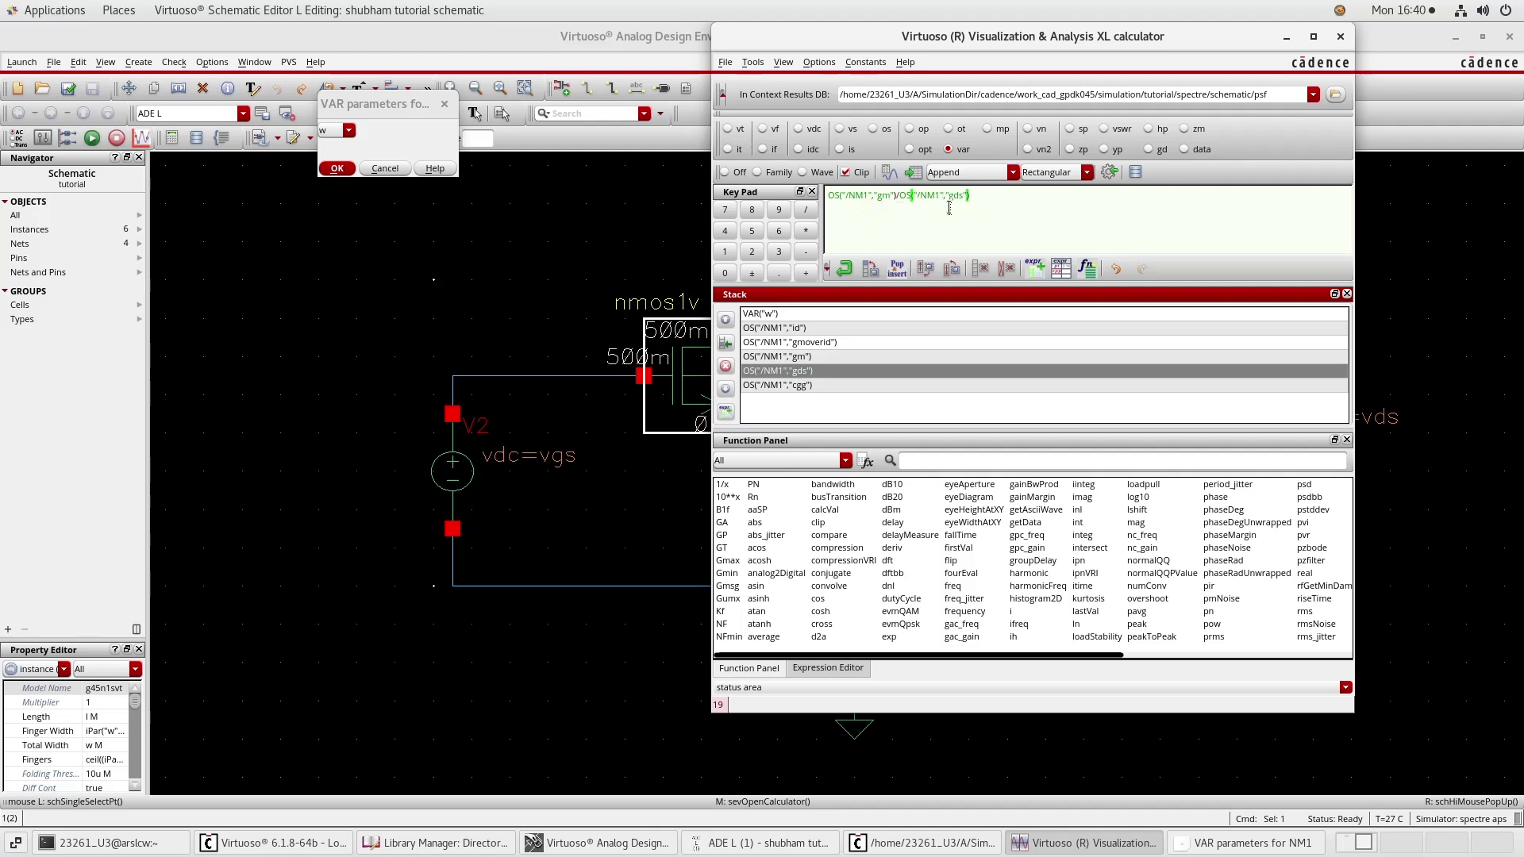
pyautogui.click(844, 270)
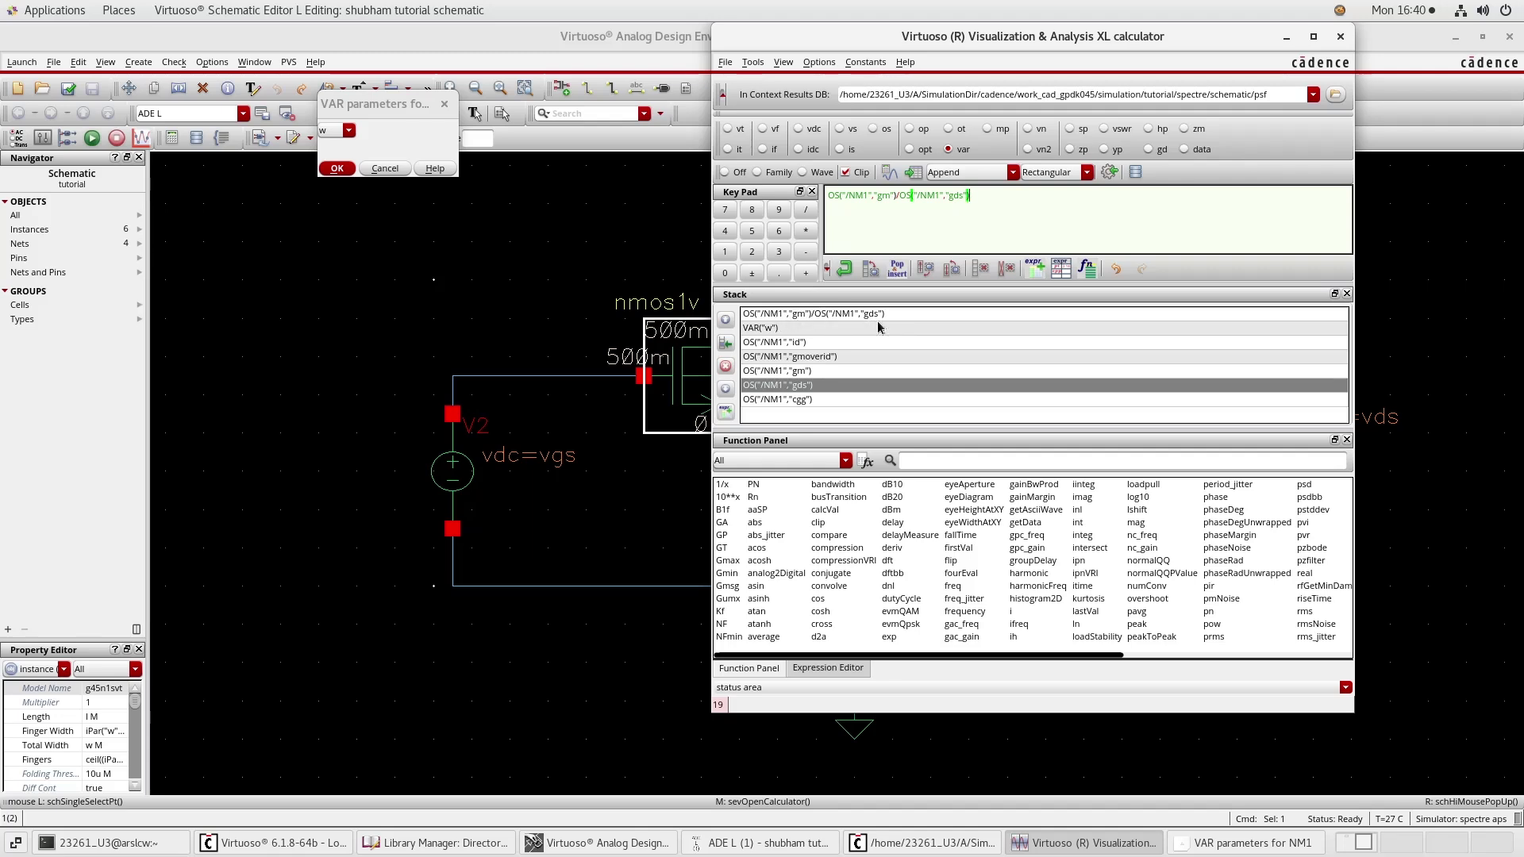
# Step: Clear the buffer, build the expression OS("/NM1","id")/VAR("w") from the stack entries and add it to the stack
pyautogui.moveTo(970, 196); pyautogui.dragTo(823, 196)
pyautogui.press('BackSpace')
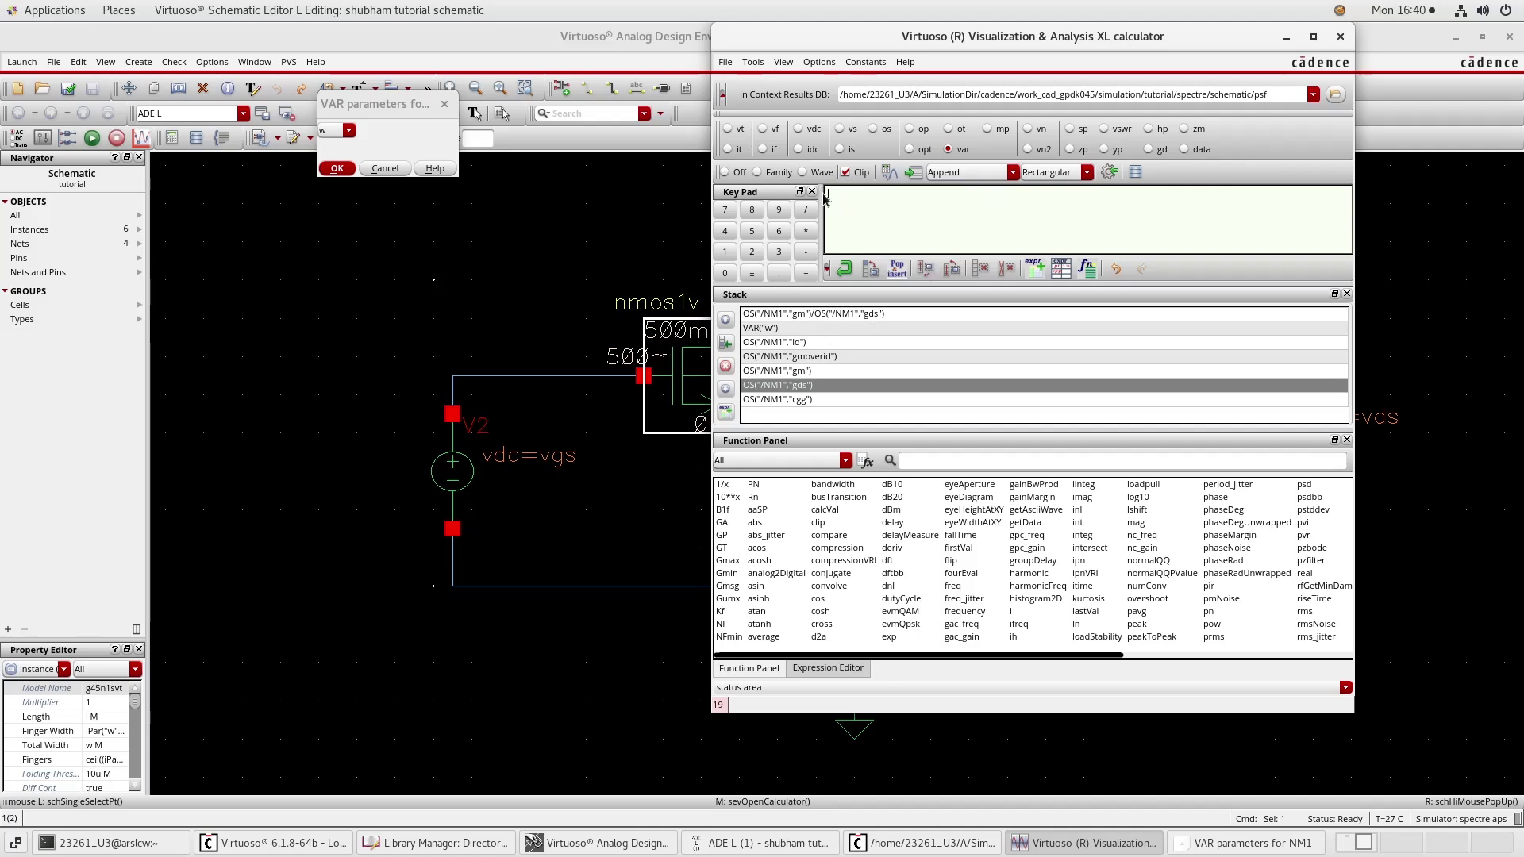
pyautogui.click(754, 348)
pyautogui.moveTo(754, 348); pyautogui.dragTo(879, 194)
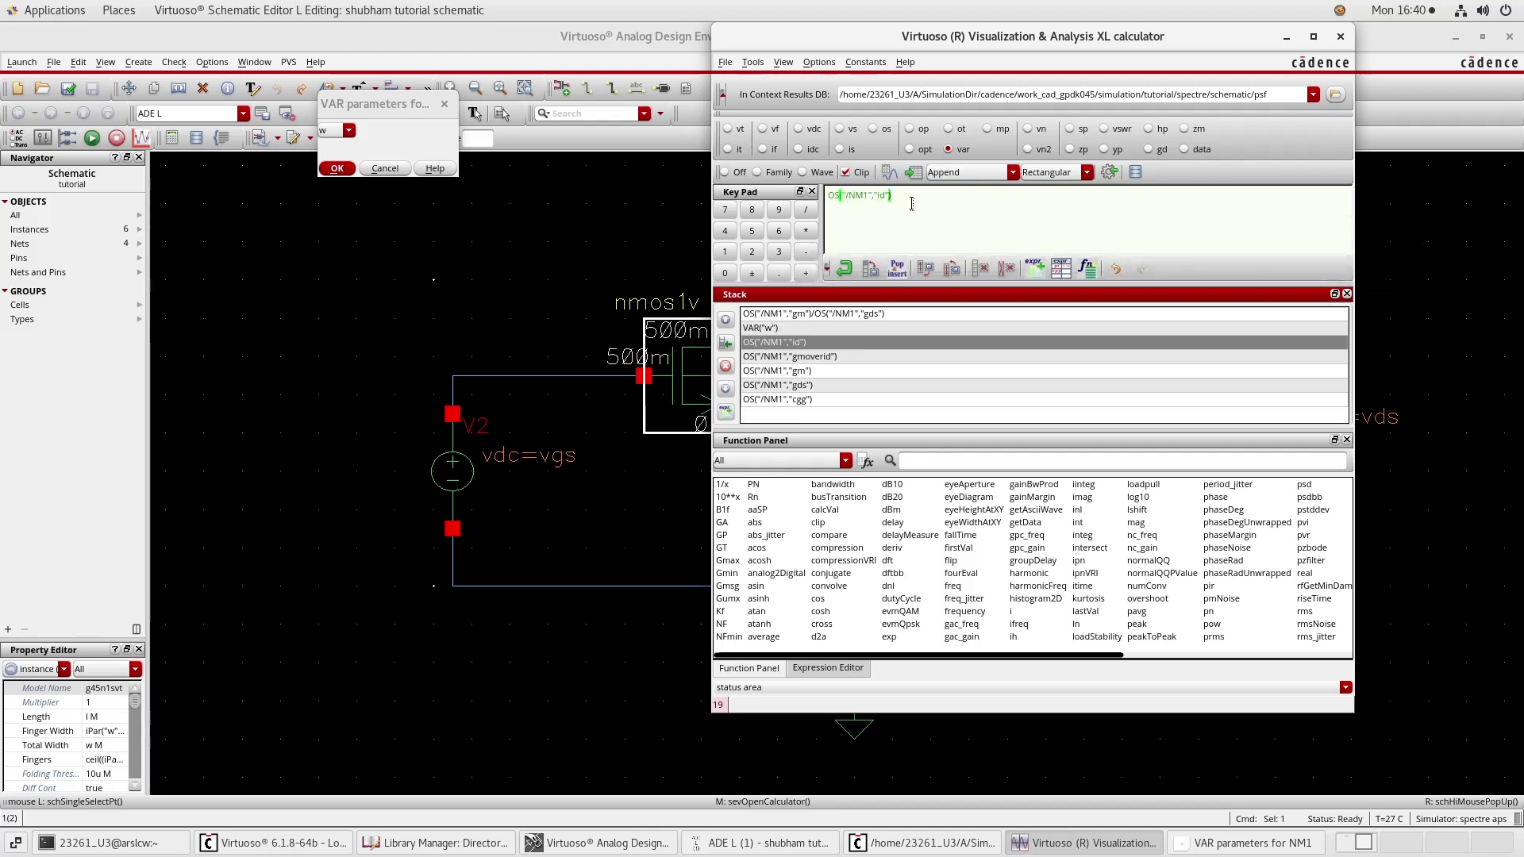
pyautogui.click(912, 203)
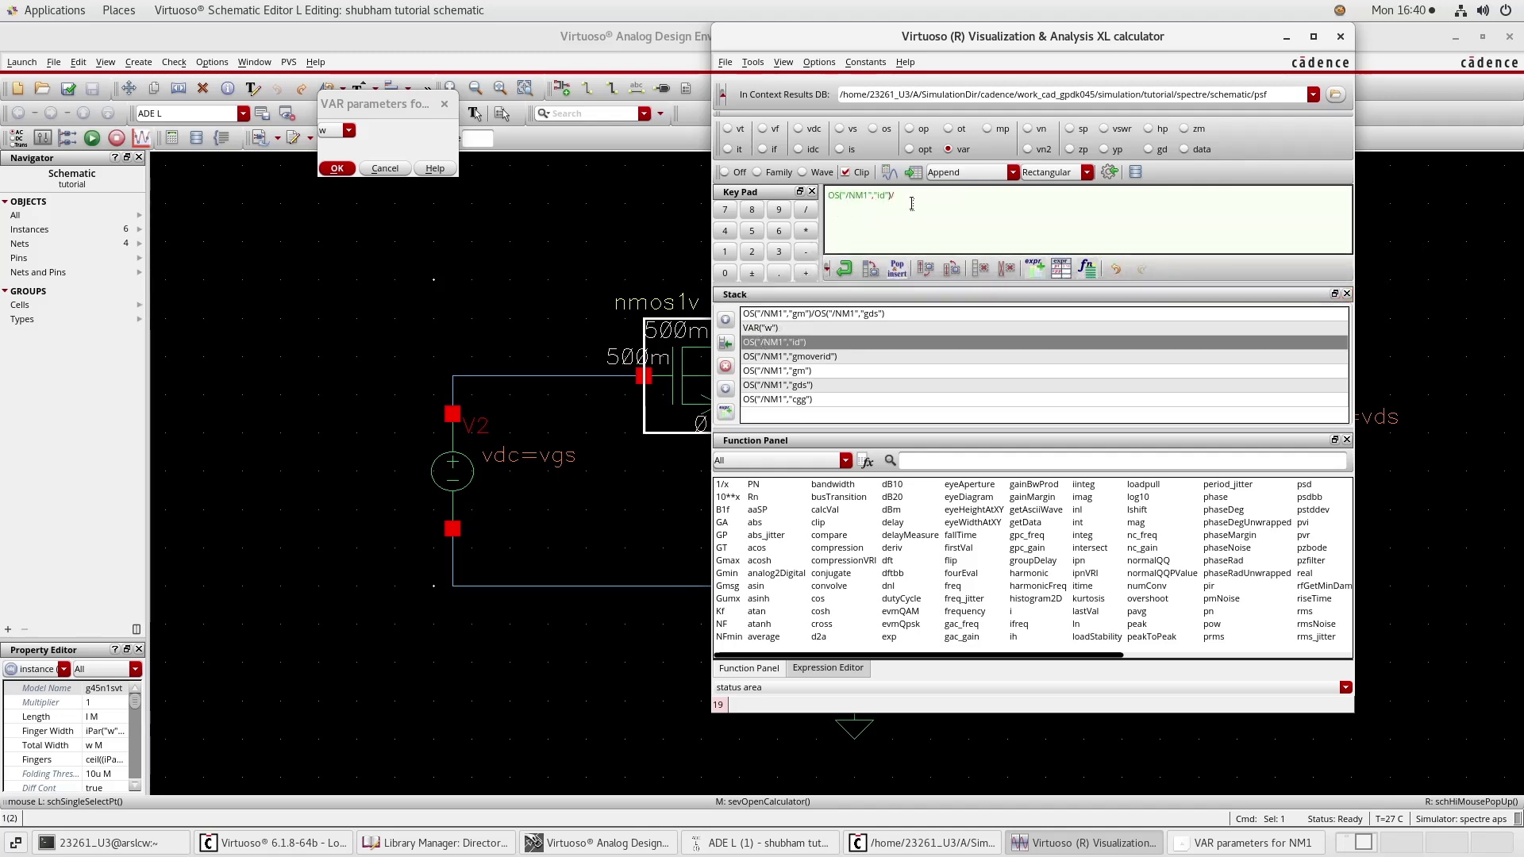
pyautogui.moveTo(776, 335); pyautogui.dragTo(925, 195)
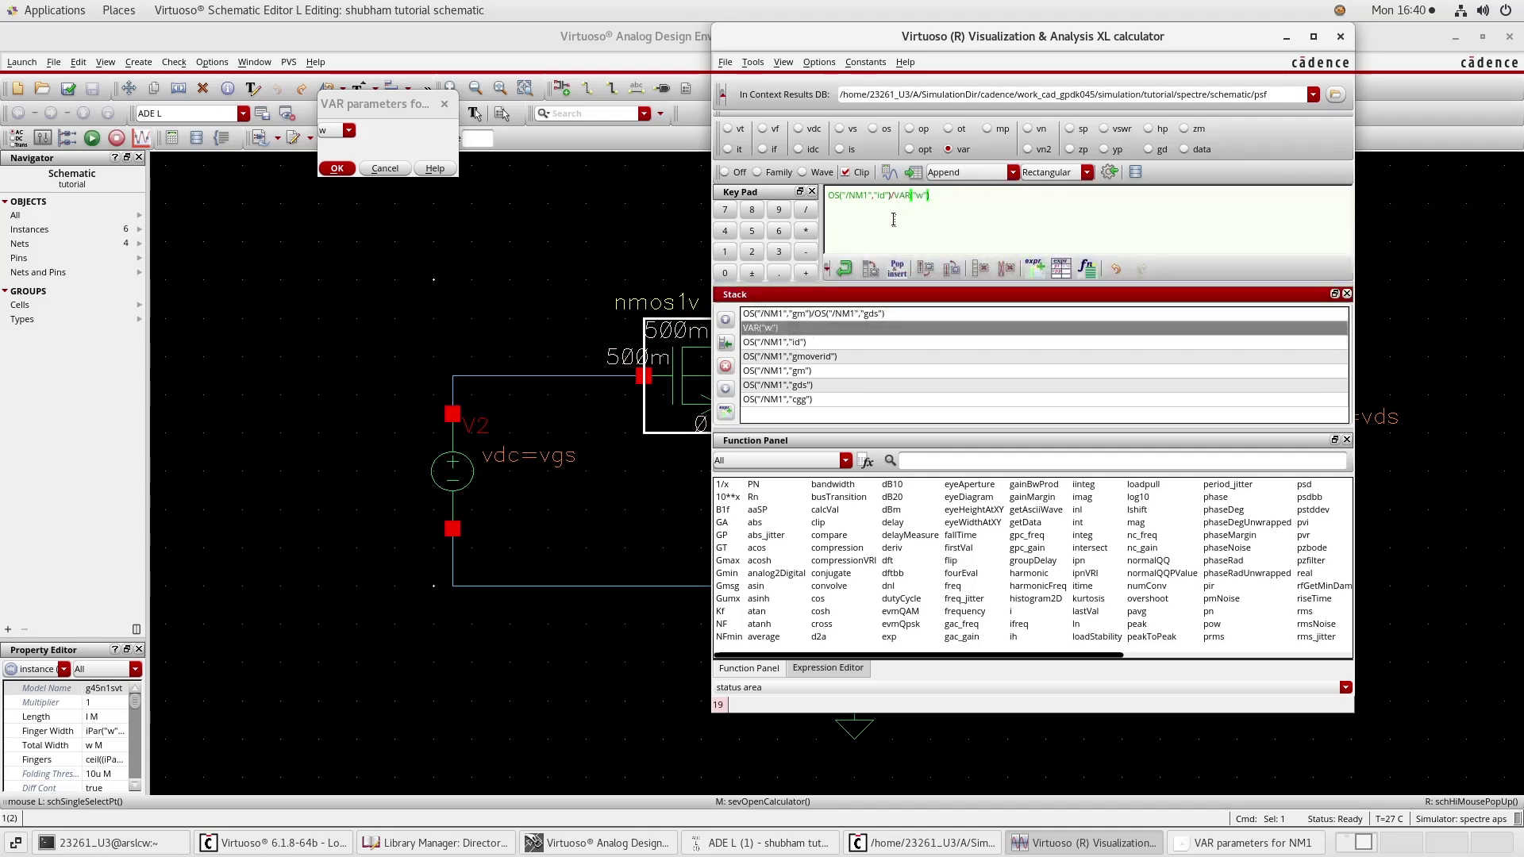
pyautogui.click(844, 268)
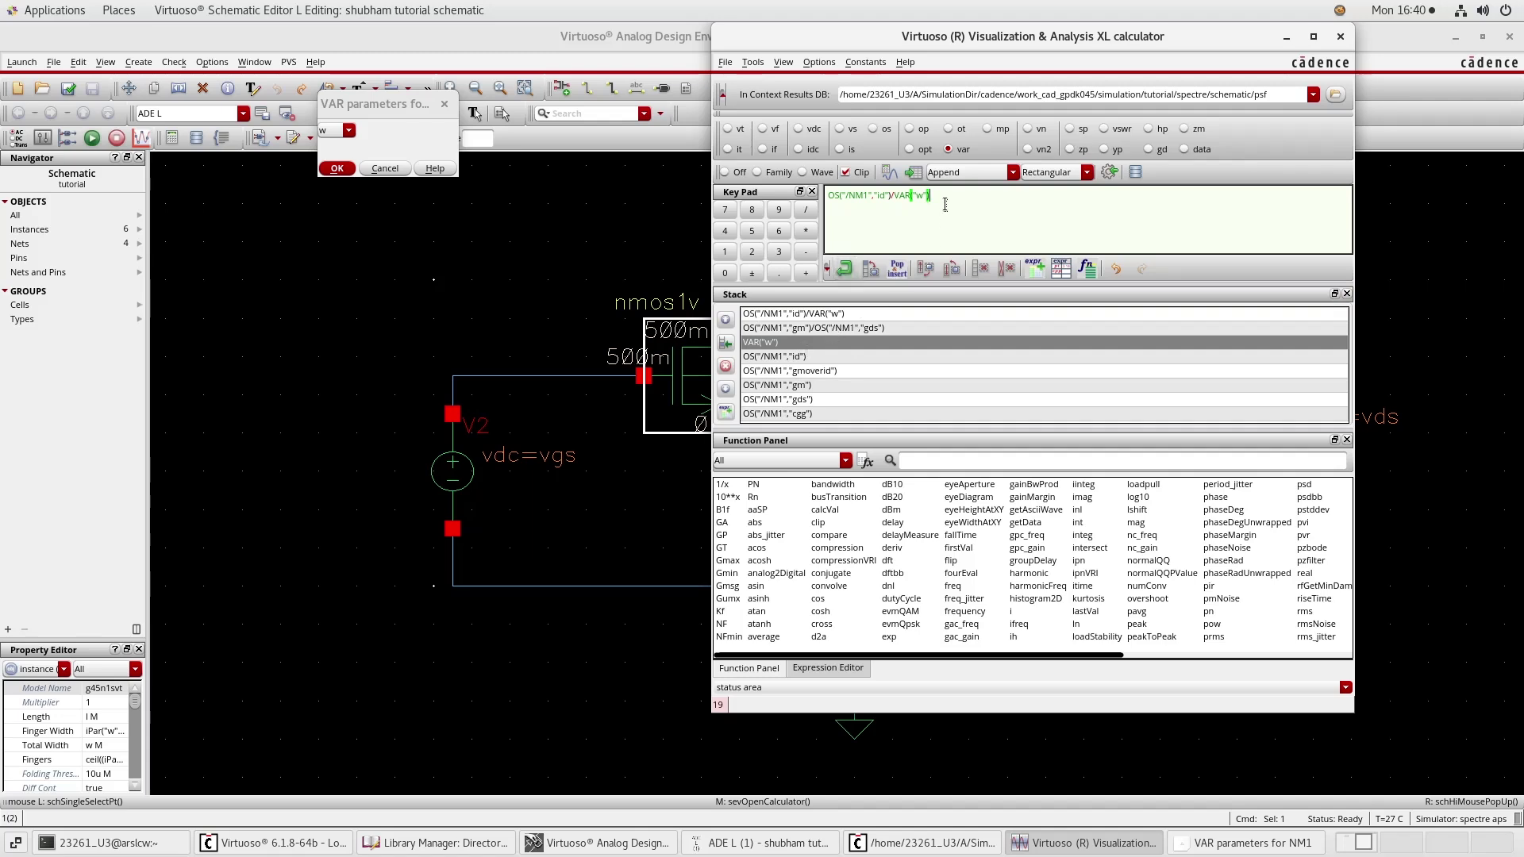
# Step: Clear the buffer, build OS("/NM1","gm")/((2*pi)*OS("/NM1","cgg")) using the stack entries and add it to the stack
pyautogui.moveTo(942, 196); pyautogui.dragTo(816, 196)
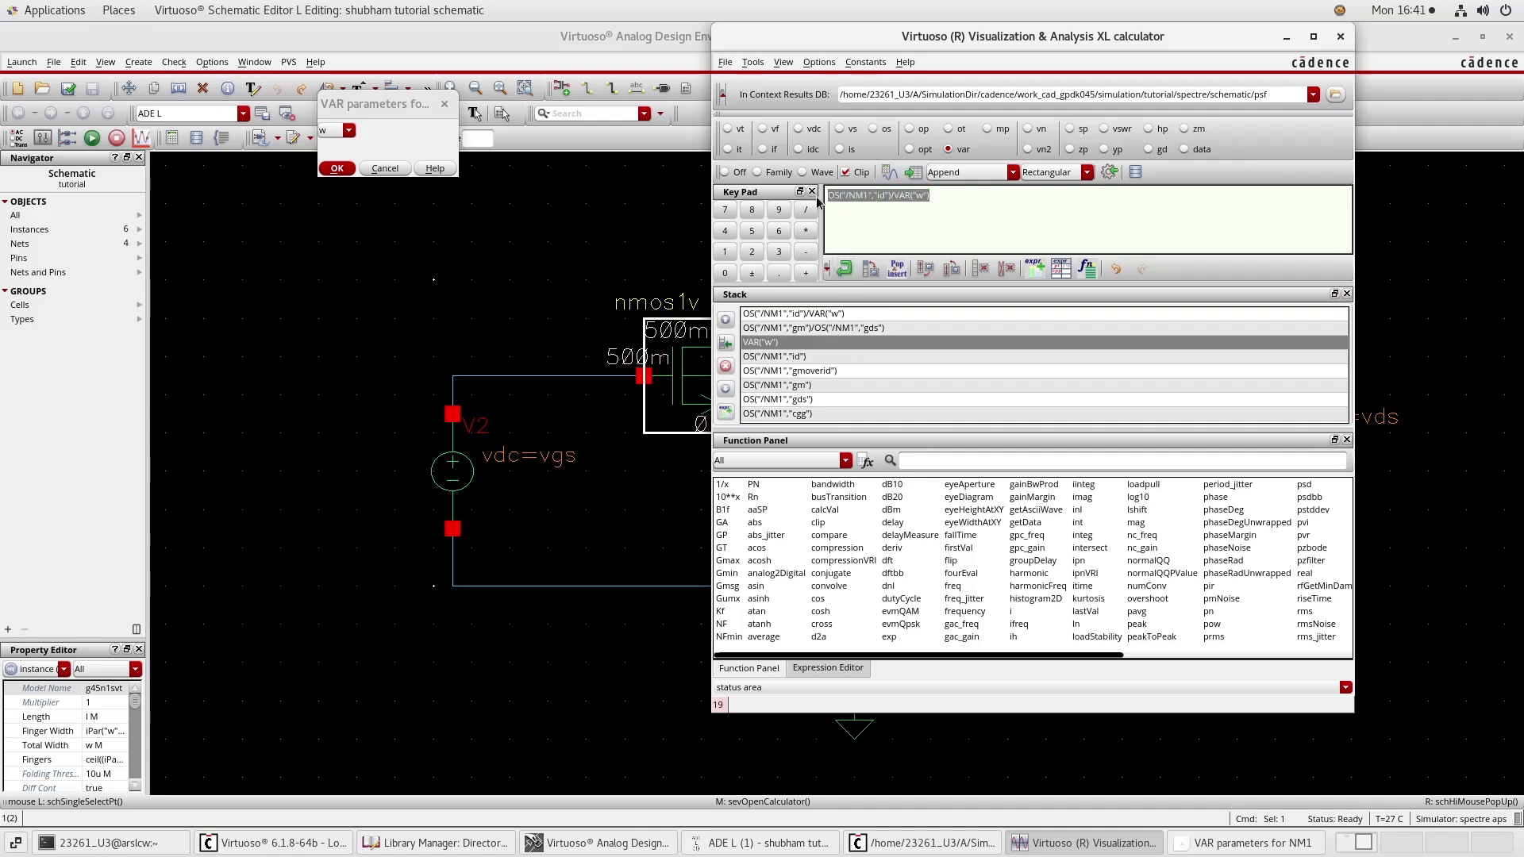
pyautogui.press('BackSpace')
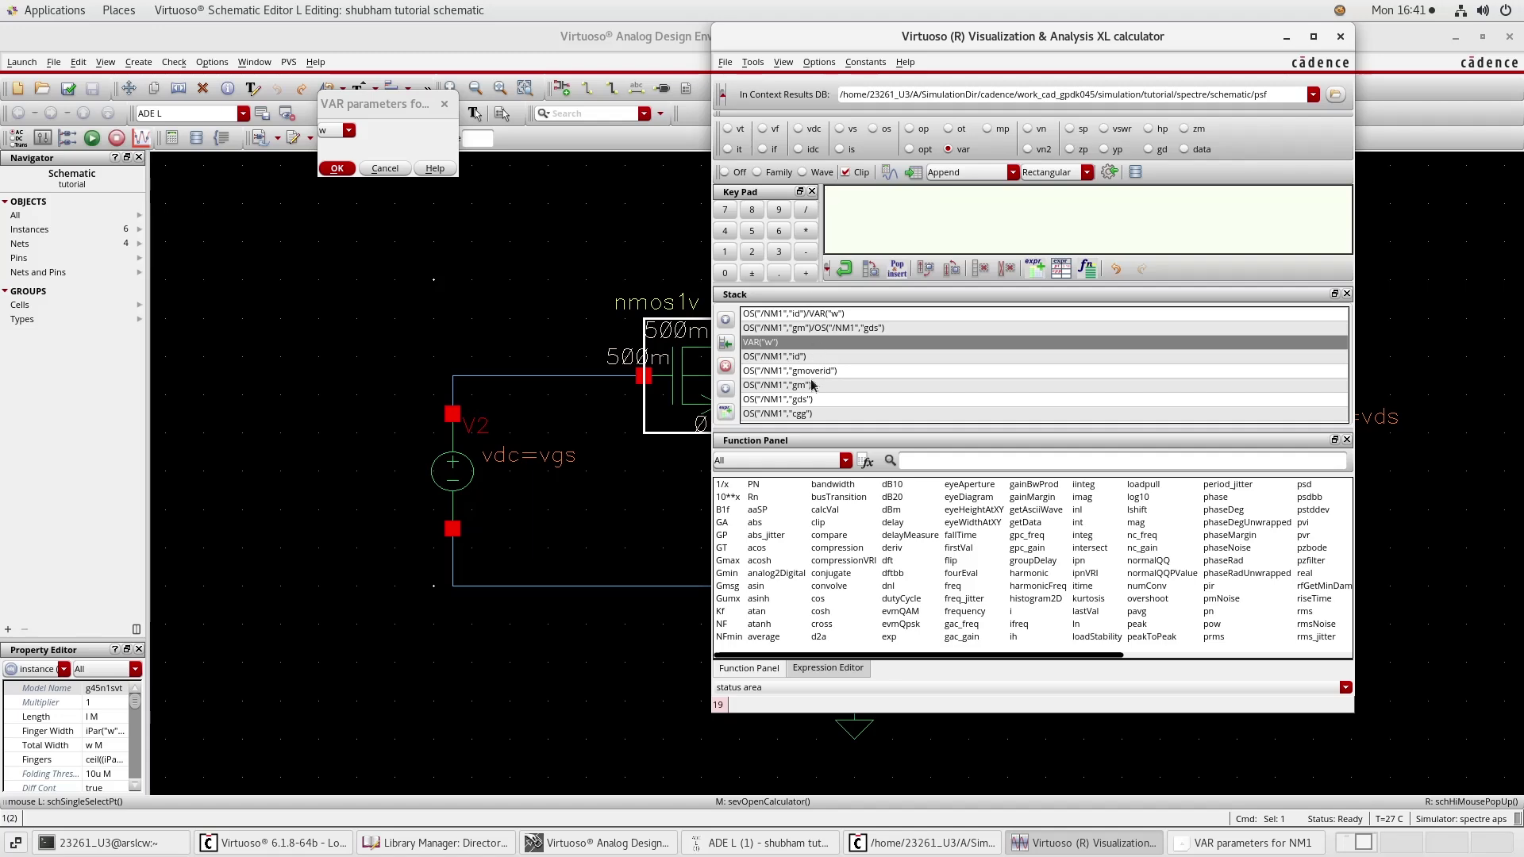
pyautogui.moveTo(794, 390); pyautogui.dragTo(893, 195)
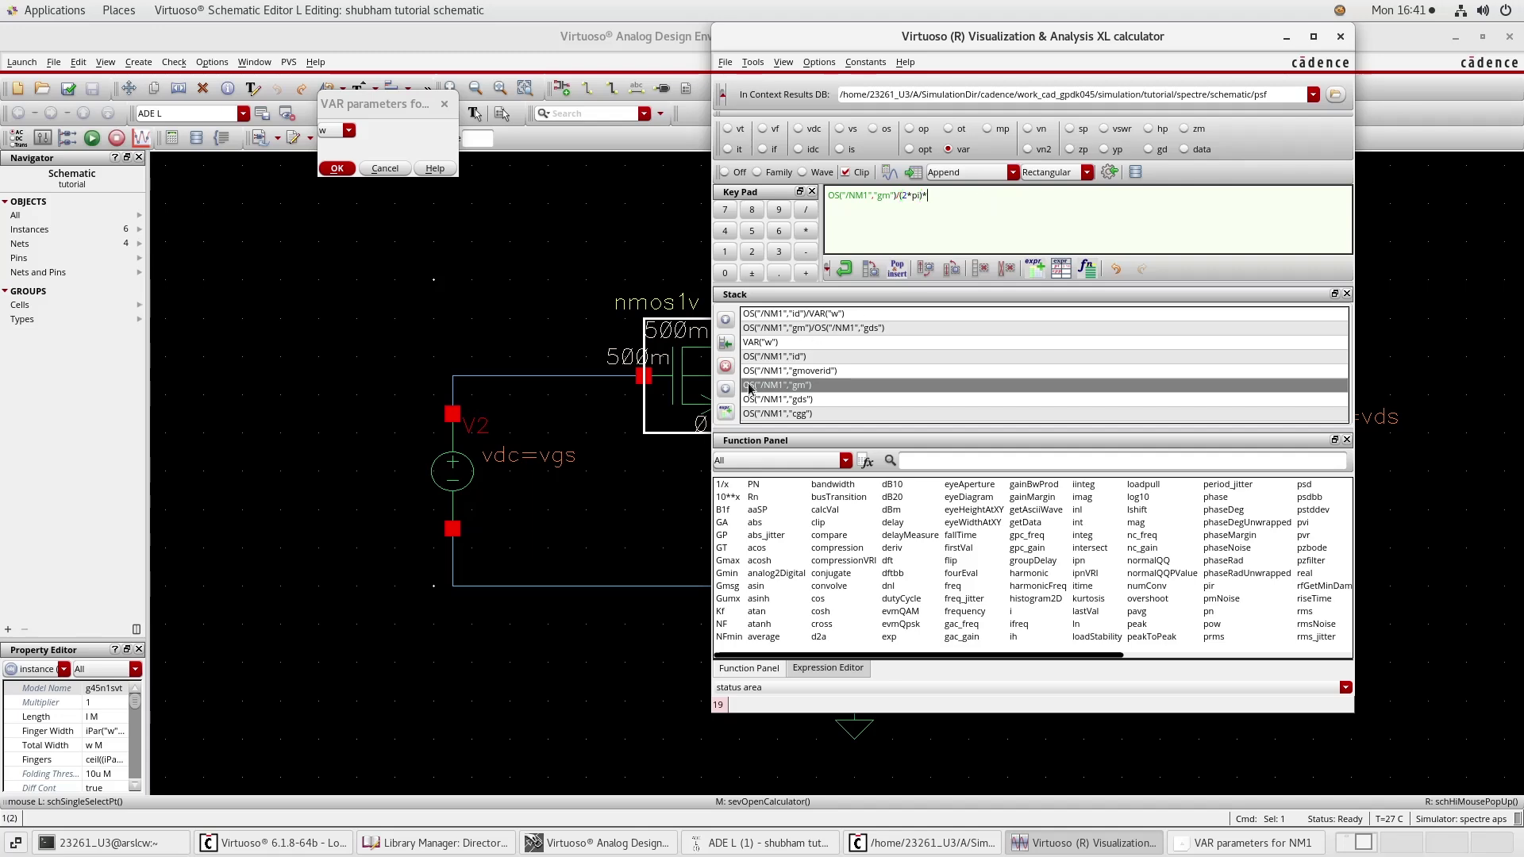
pyautogui.moveTo(768, 421); pyautogui.dragTo(954, 200)
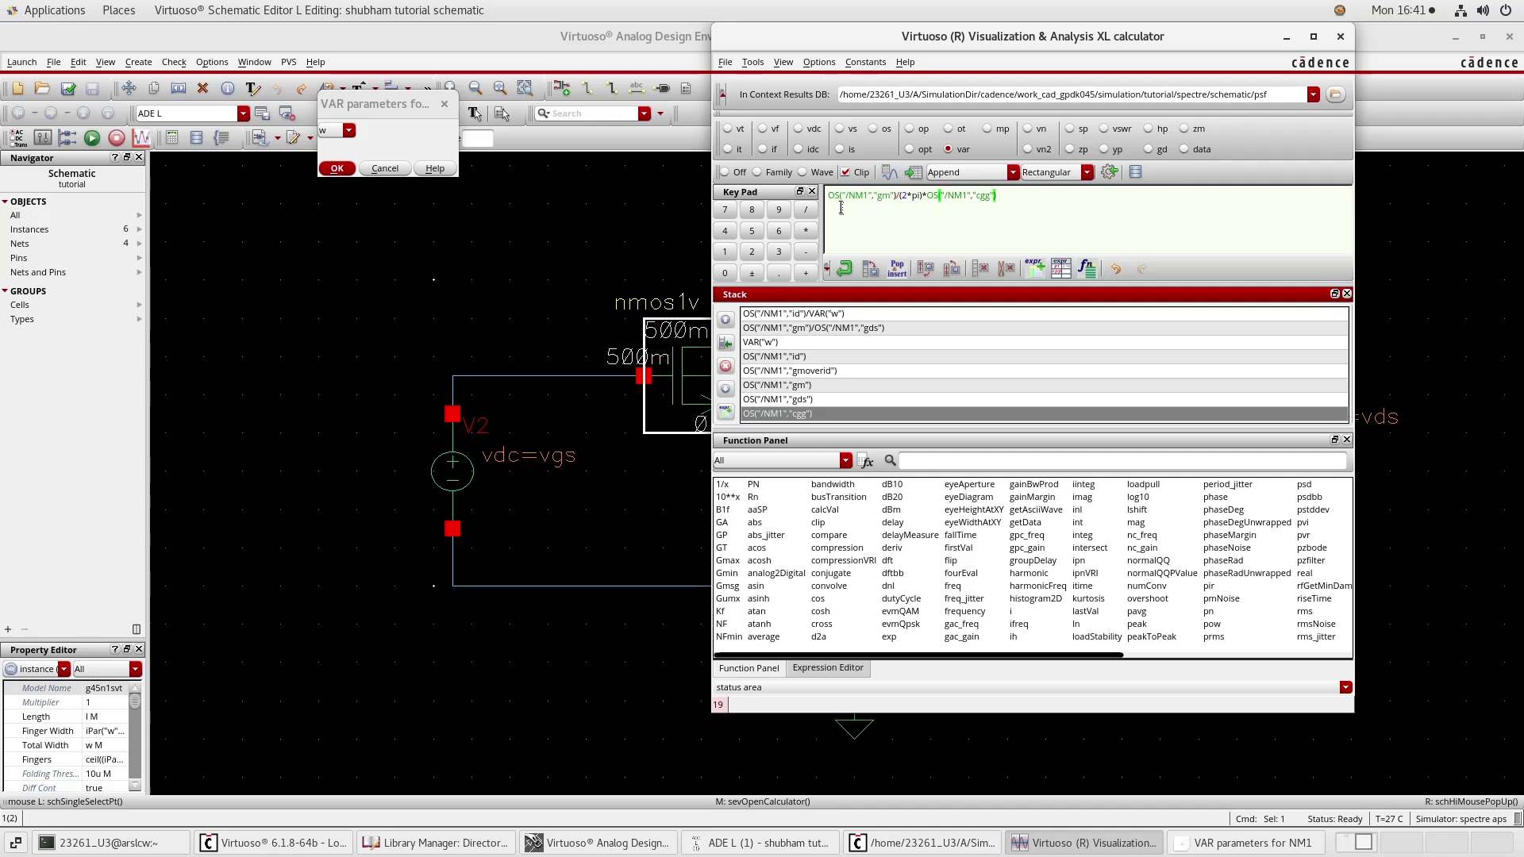
pyautogui.click(1002, 198)
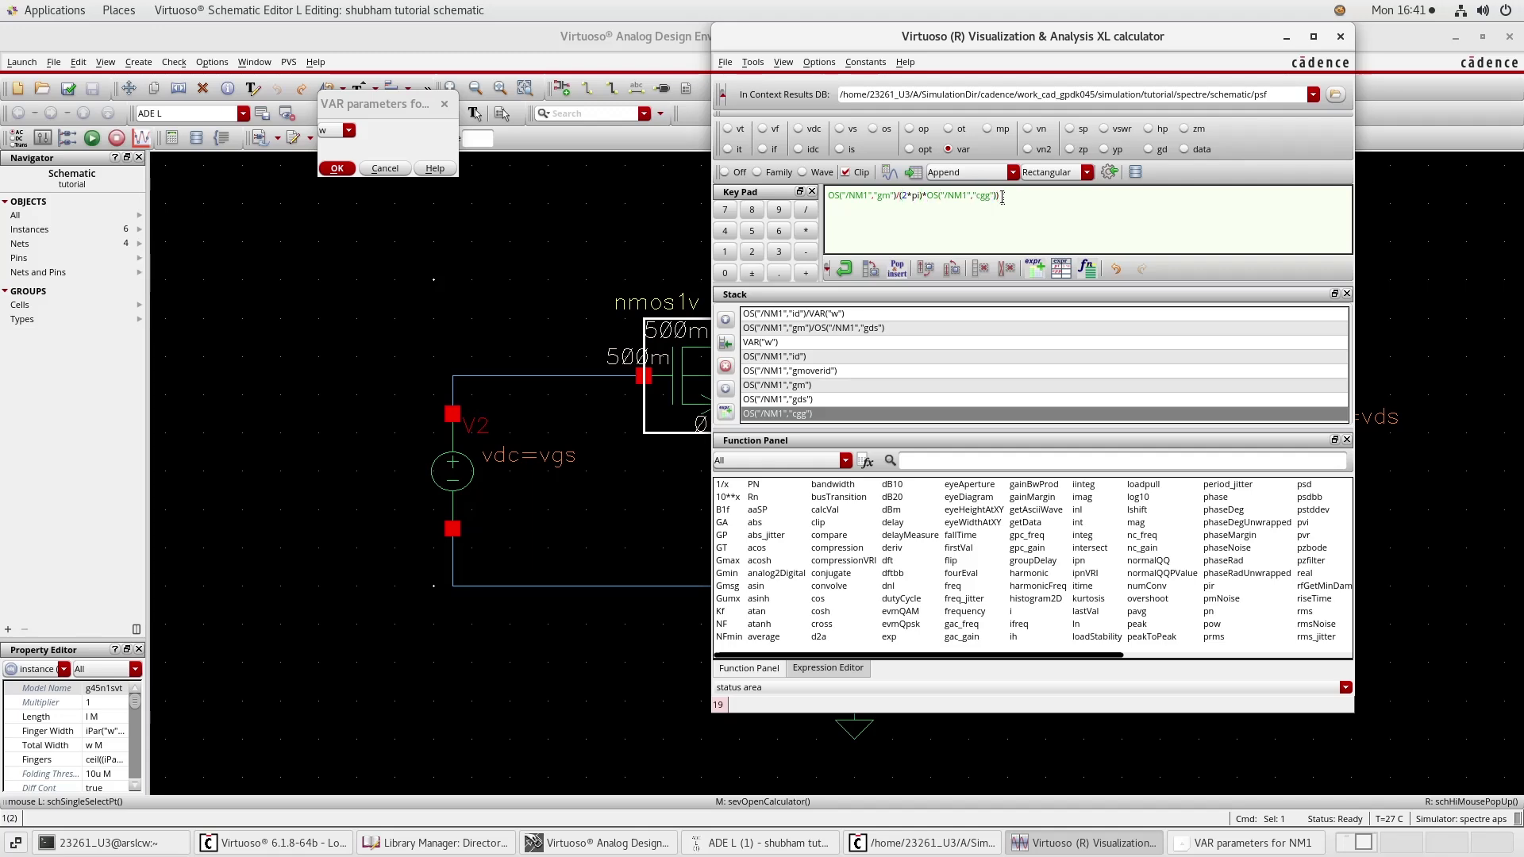
pyautogui.write('(')
pyautogui.click(846, 270)
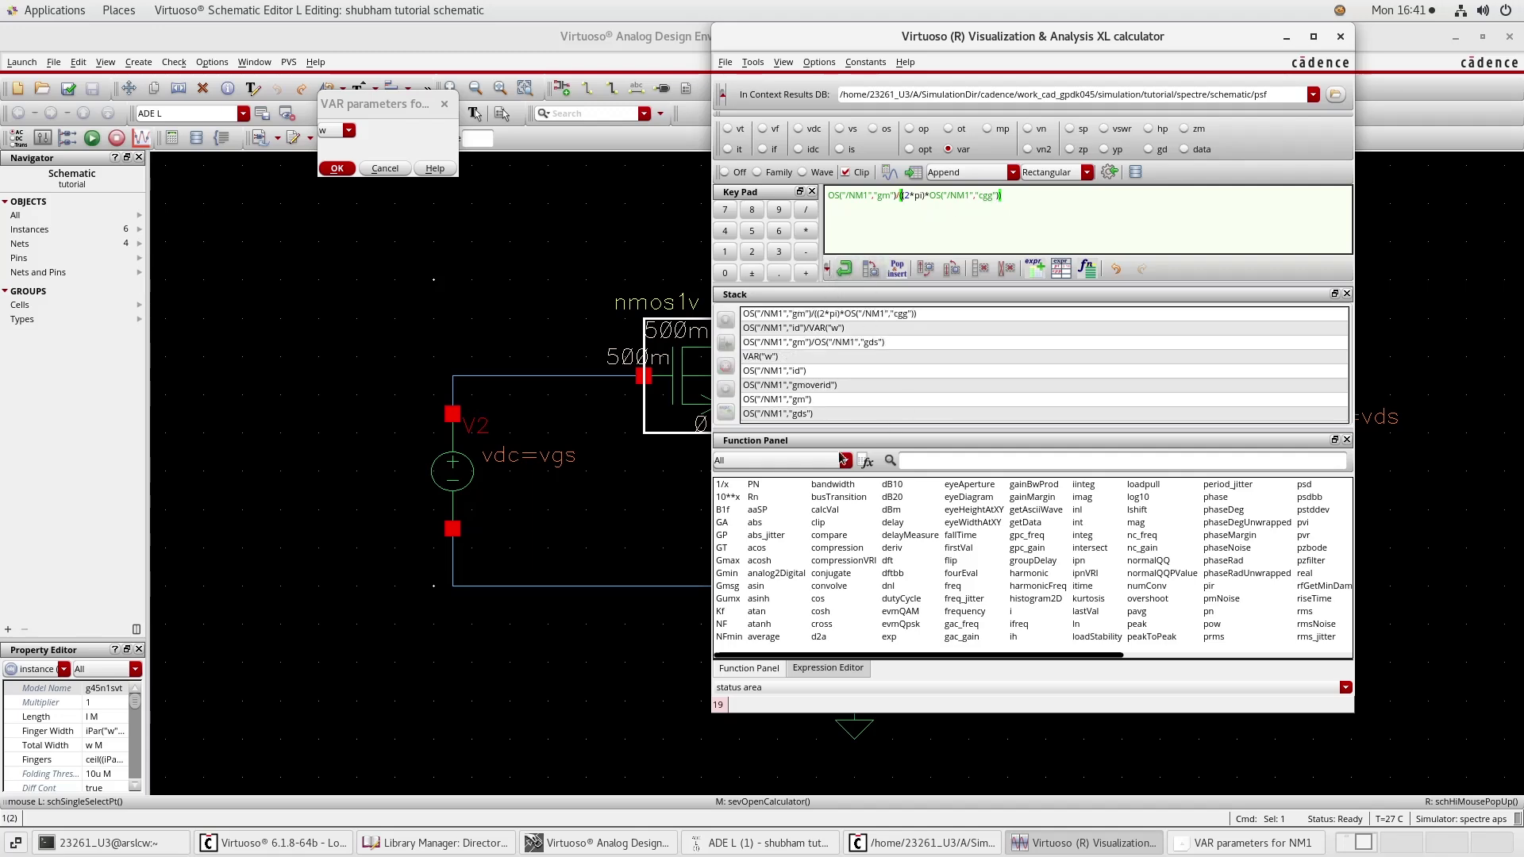
# Step: Search all calculator functions for "wave" and open the waveVsWave function
pyautogui.click(767, 464)
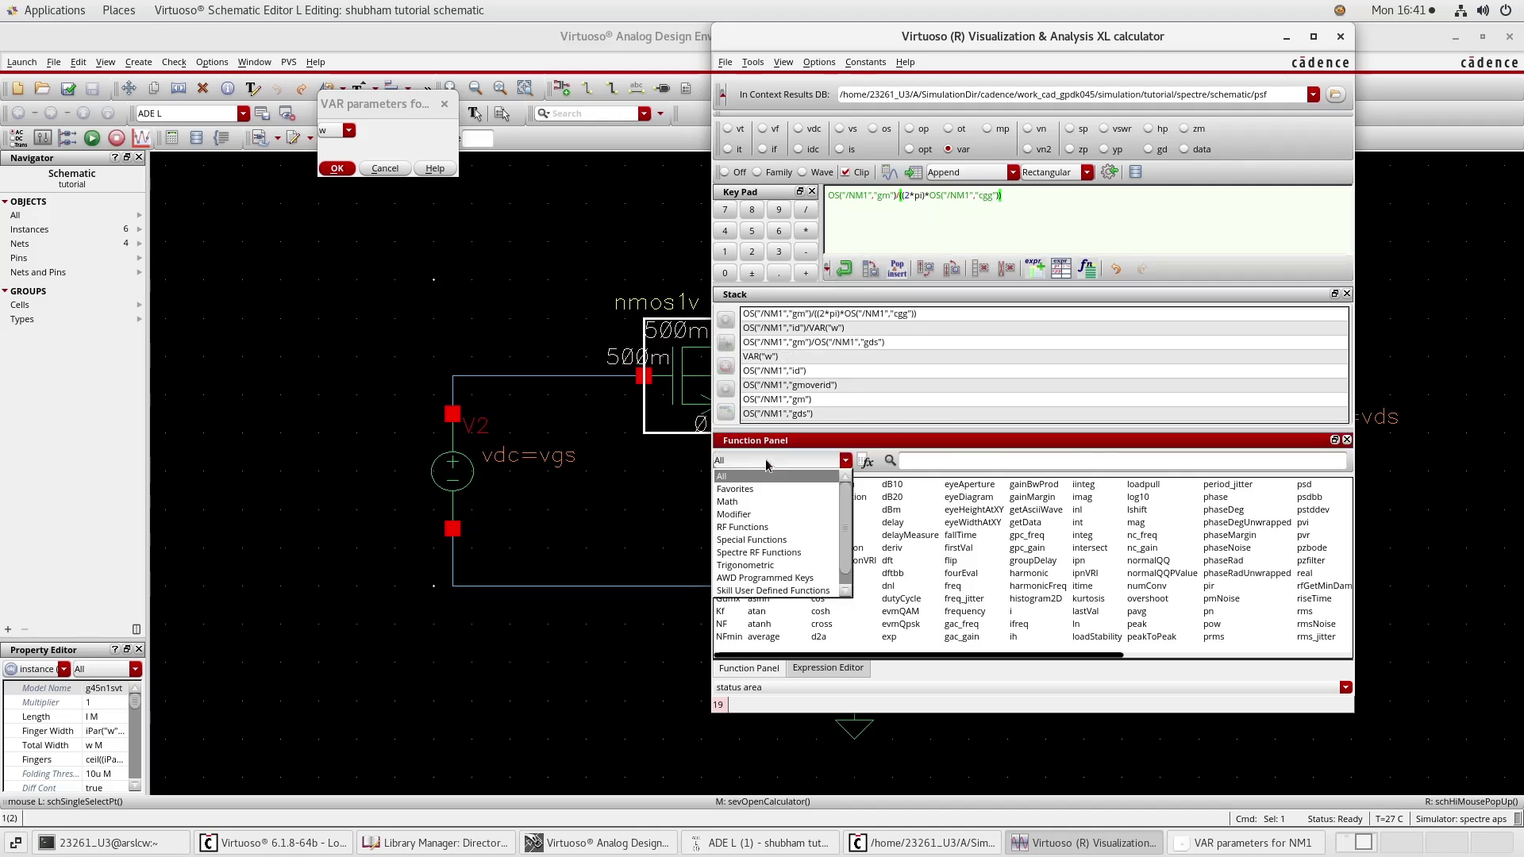
pyautogui.click(743, 477)
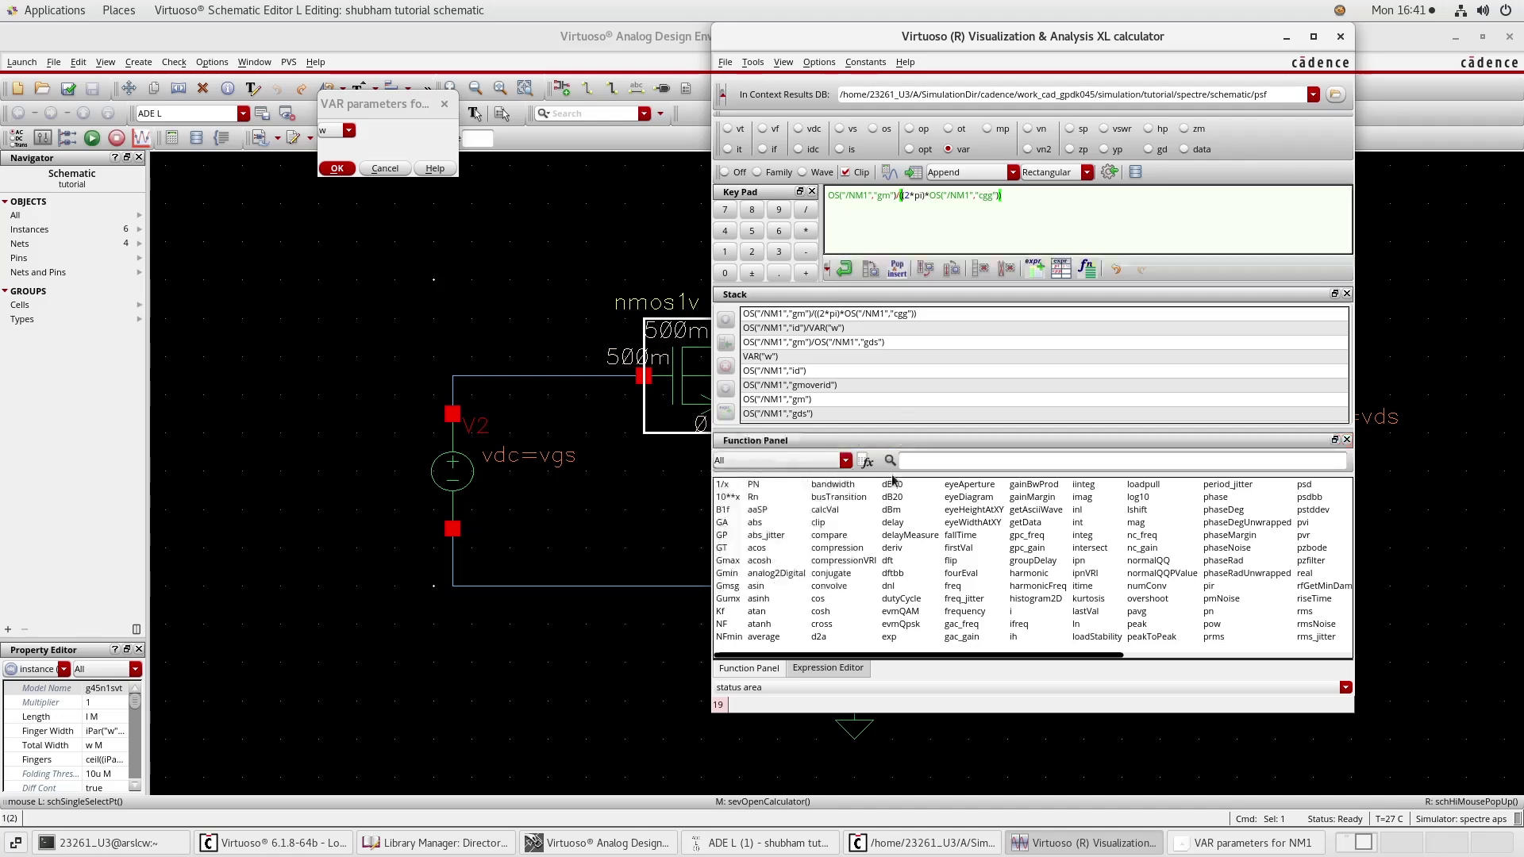
pyautogui.click(953, 464)
pyautogui.write('wave')
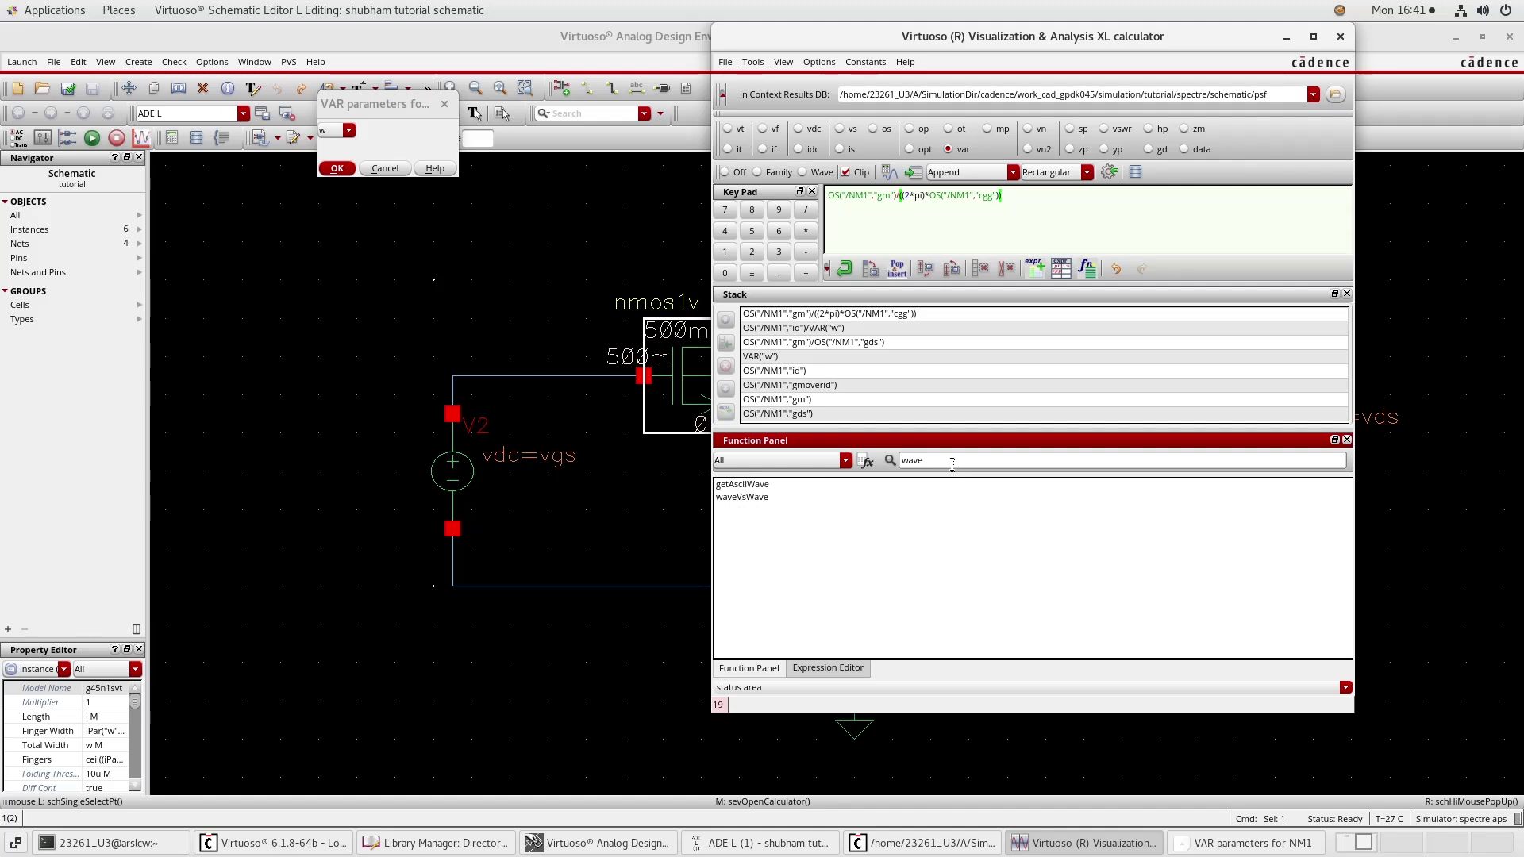
pyautogui.doubleClick(760, 499)
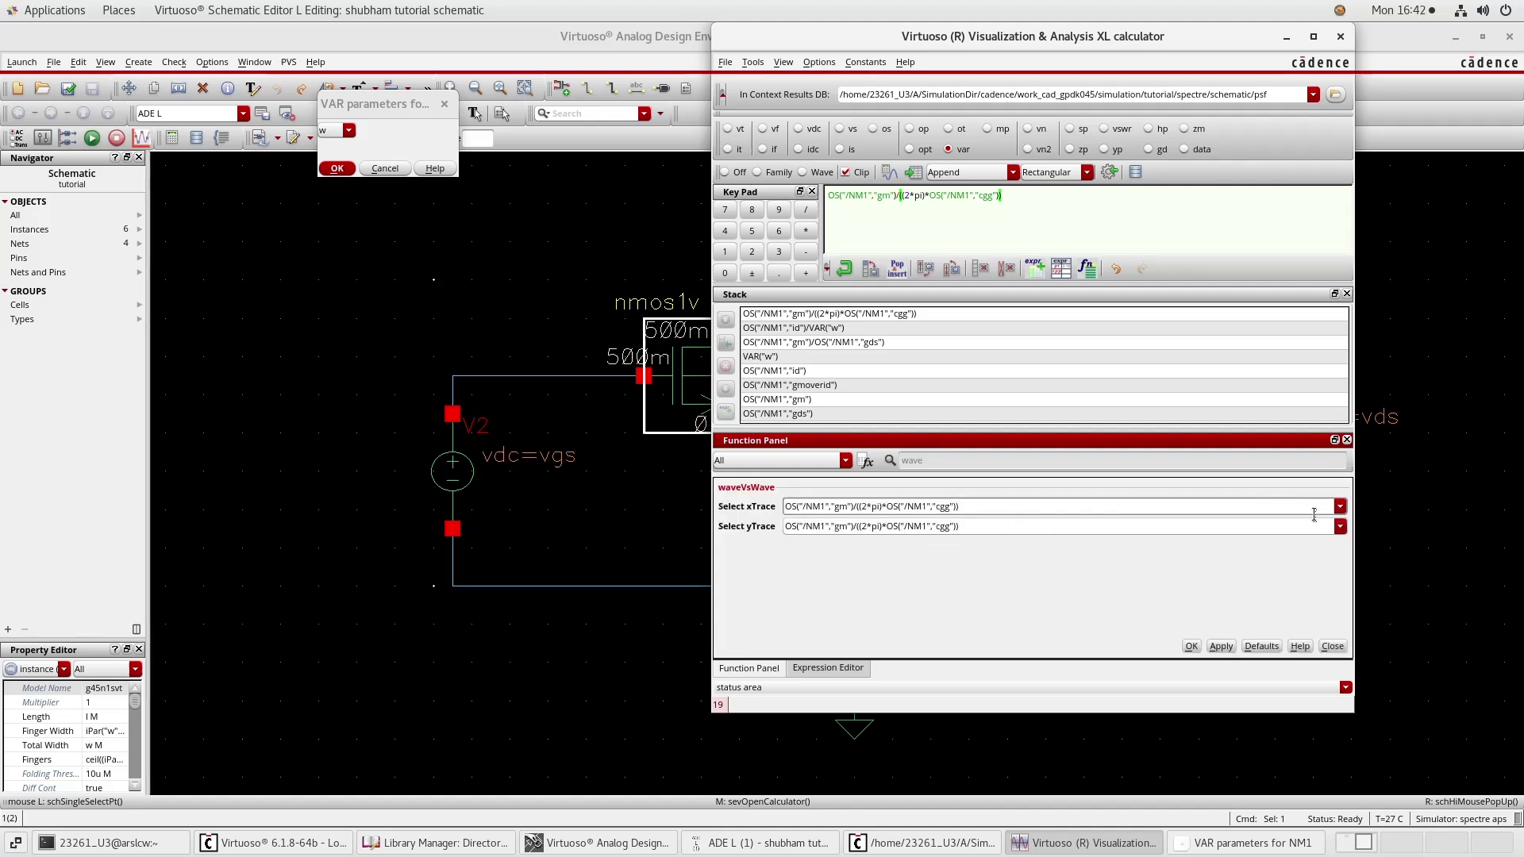
# Step: Apply waveVsWave with NM1's gmoverid as the x trace and OS("/NM1","gm")/OS("/NM1","gds") as the y trace
pyautogui.click(1340, 506)
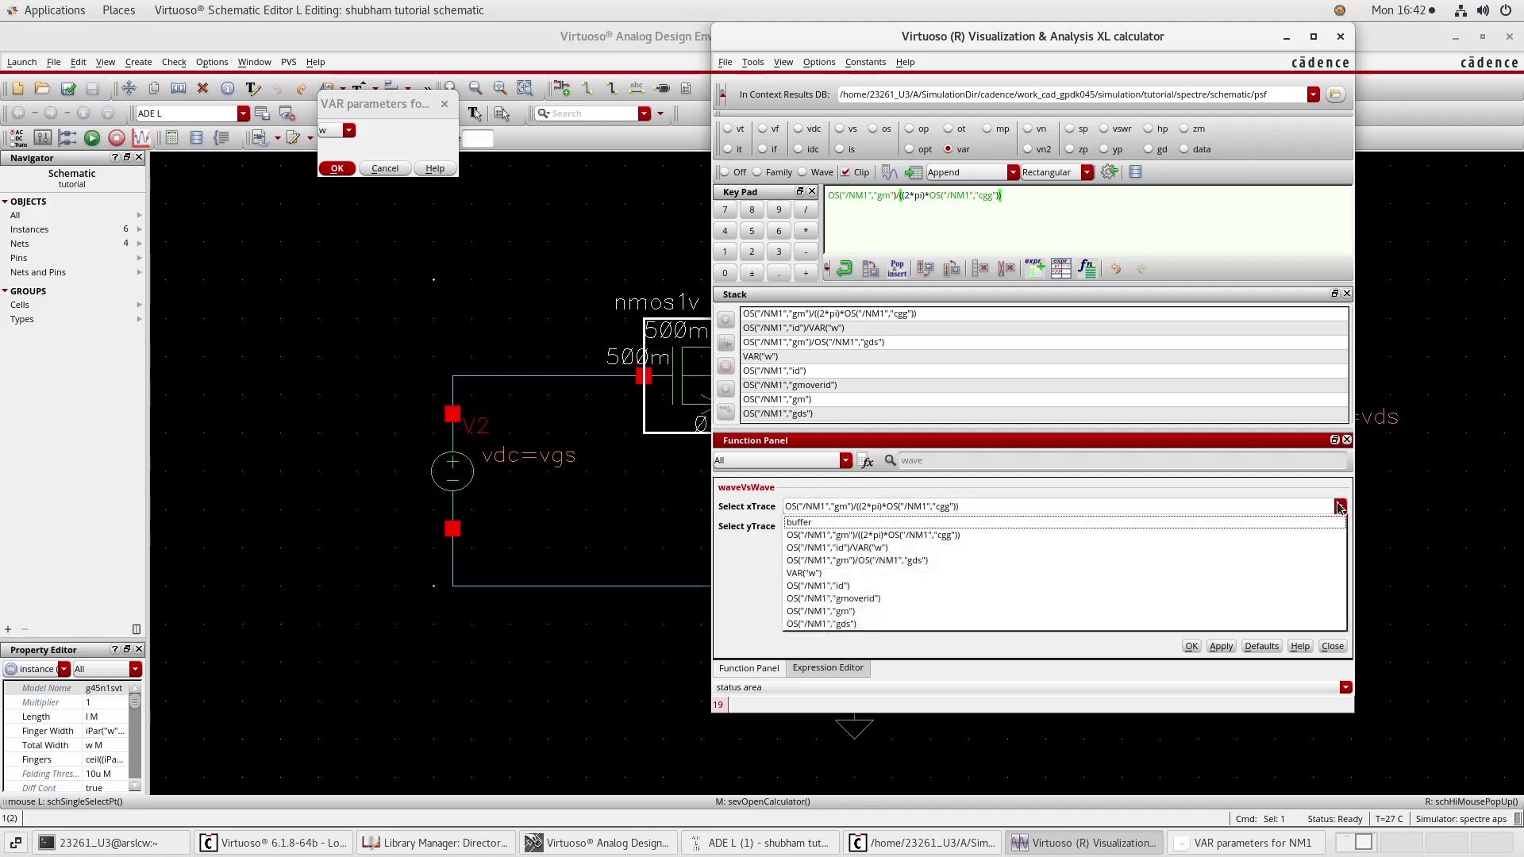
pyautogui.click(896, 599)
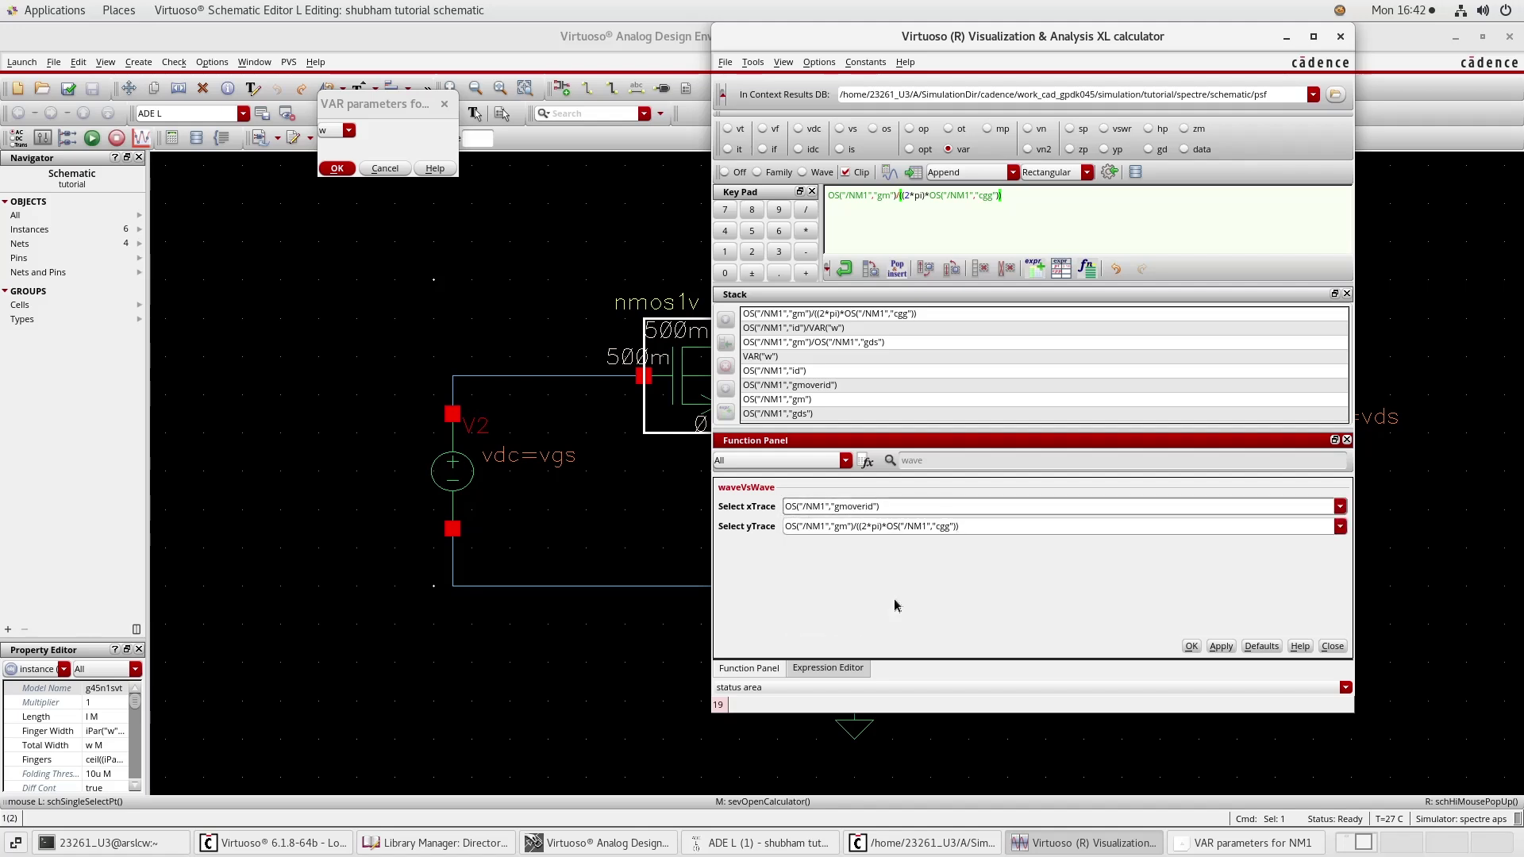
pyautogui.click(1341, 527)
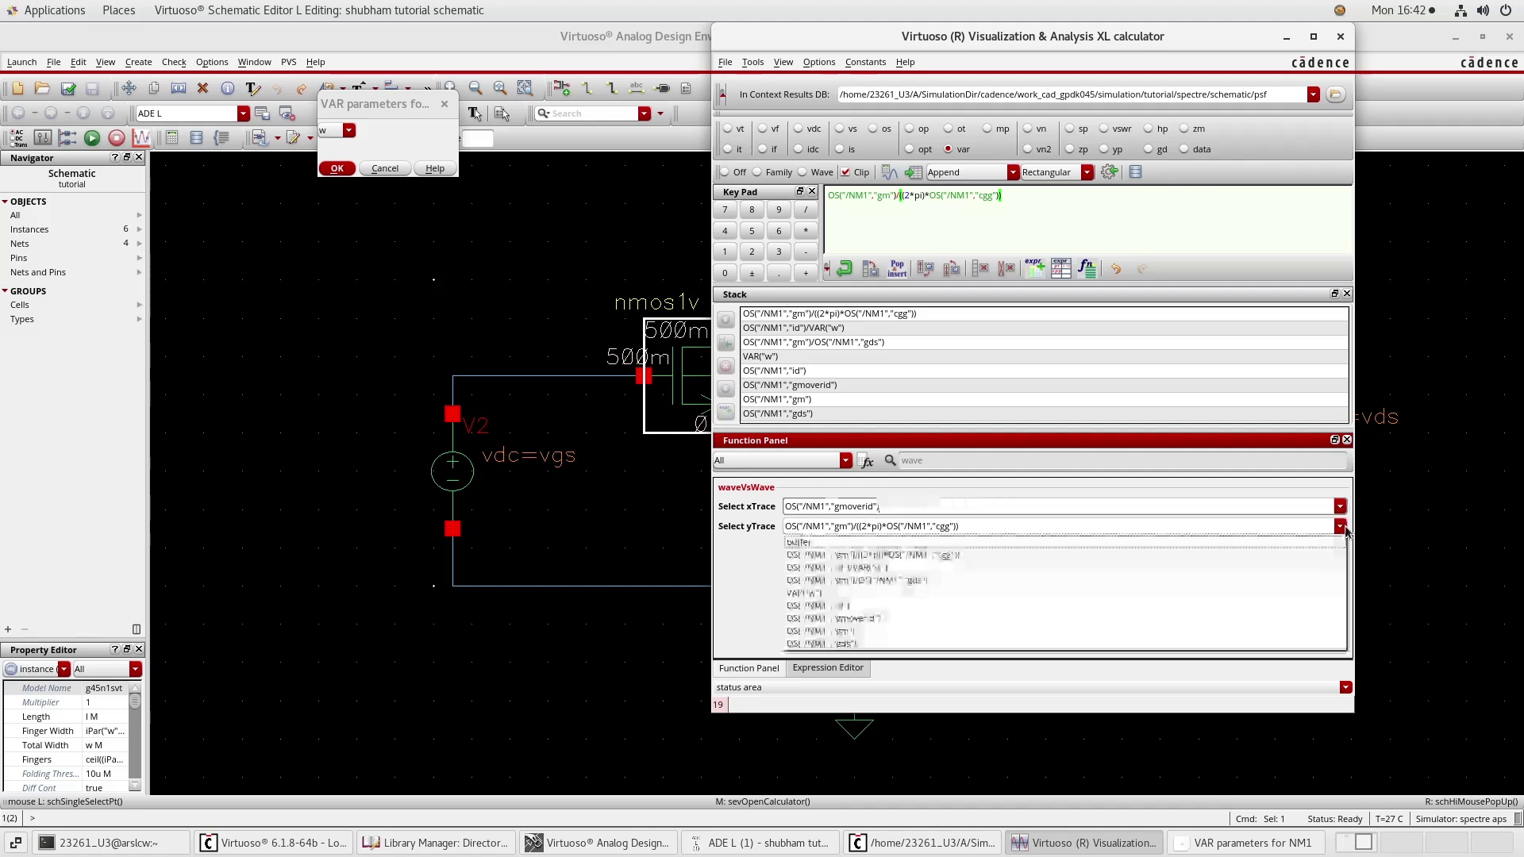
pyautogui.click(936, 582)
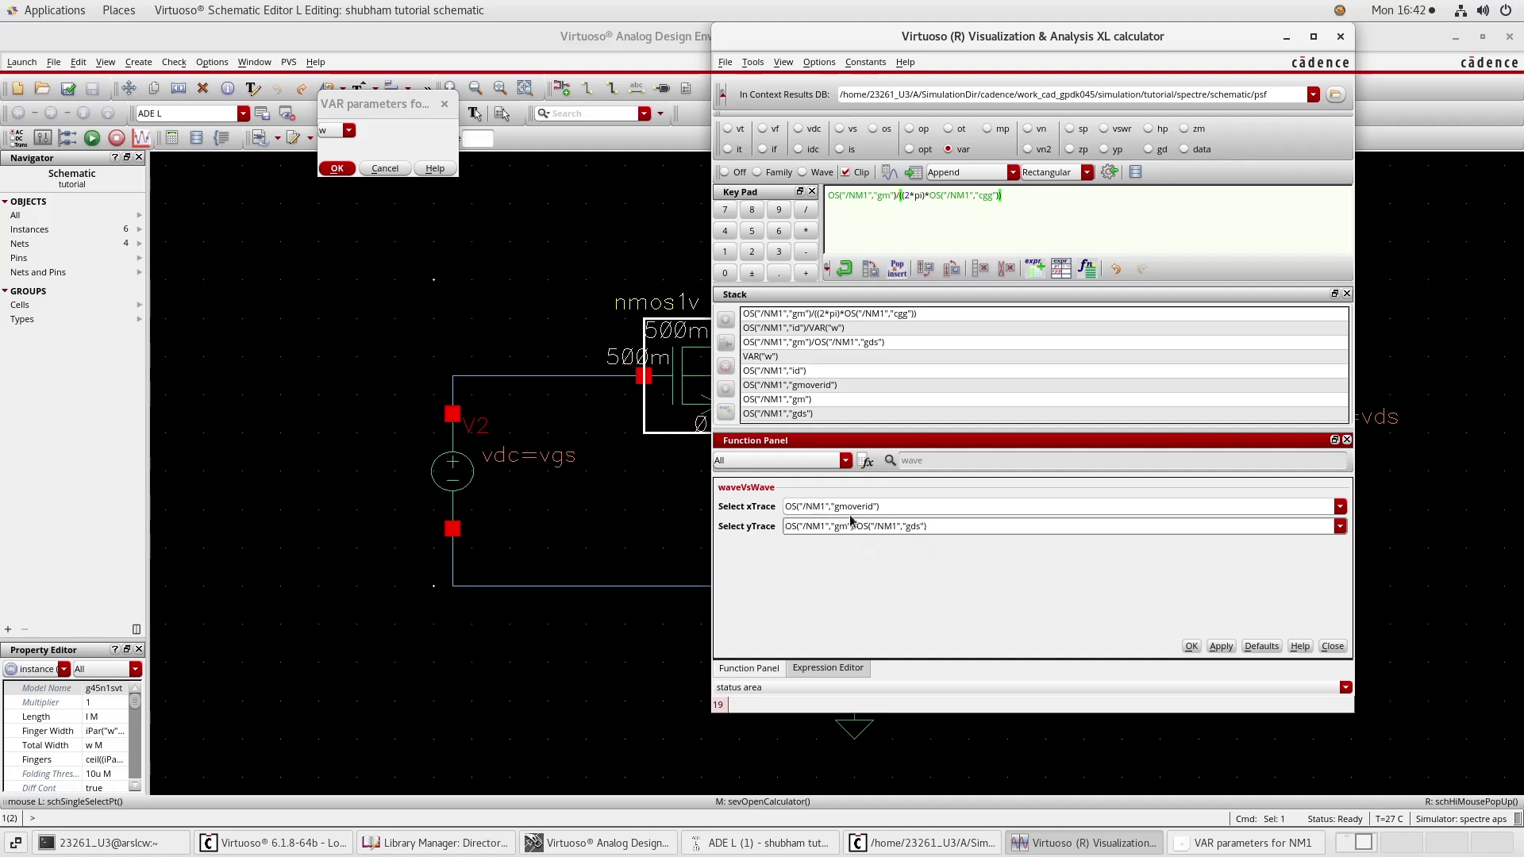
pyautogui.click(1220, 646)
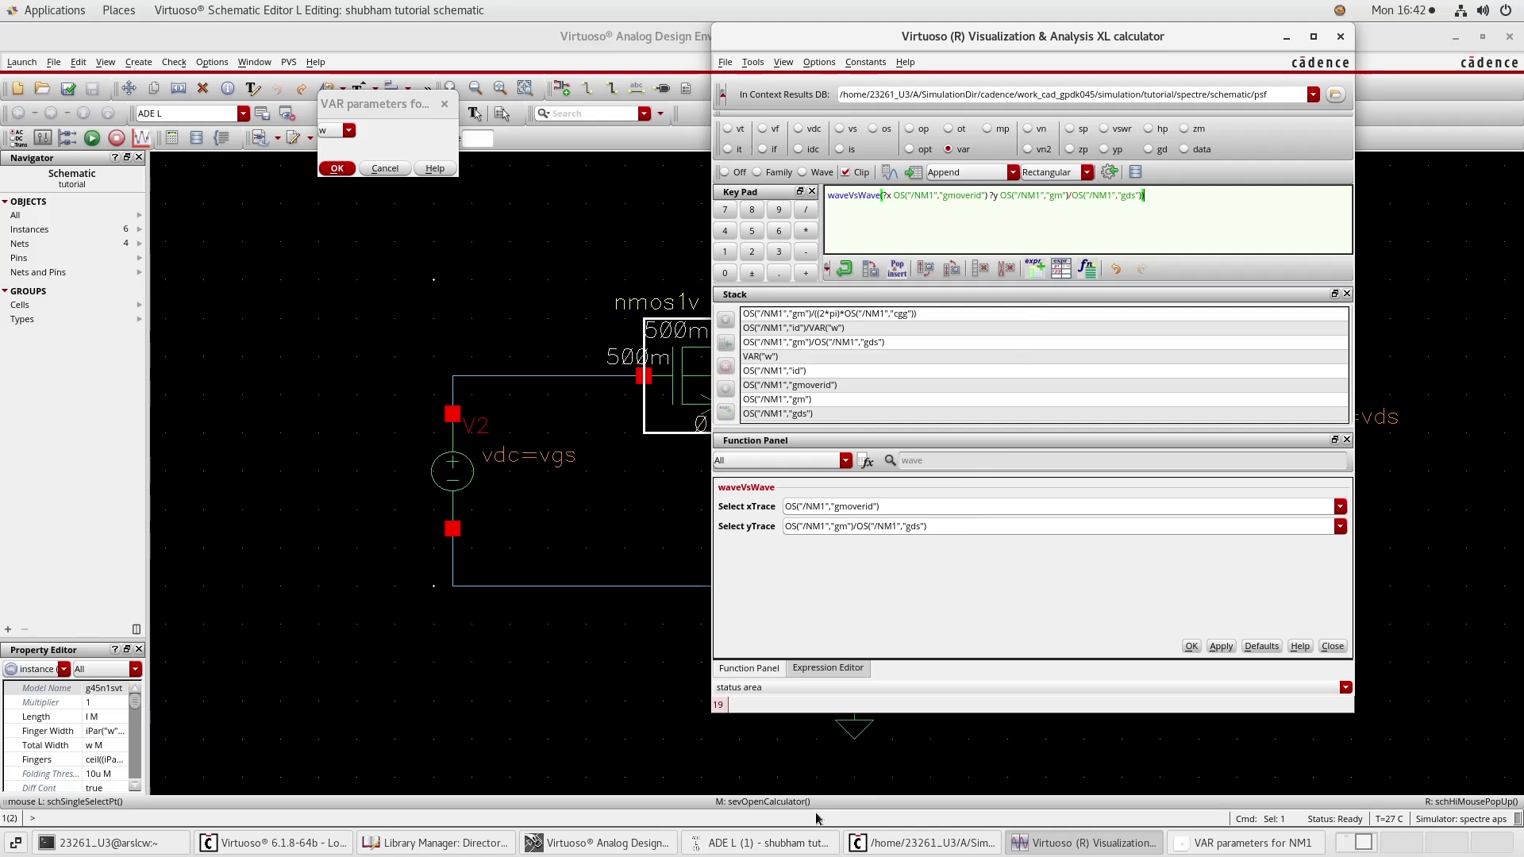
# Step: Show the outputs list in the ADE L window and send the gm/gds waveVsWave expression to it from the calculator
pyautogui.click(762, 843)
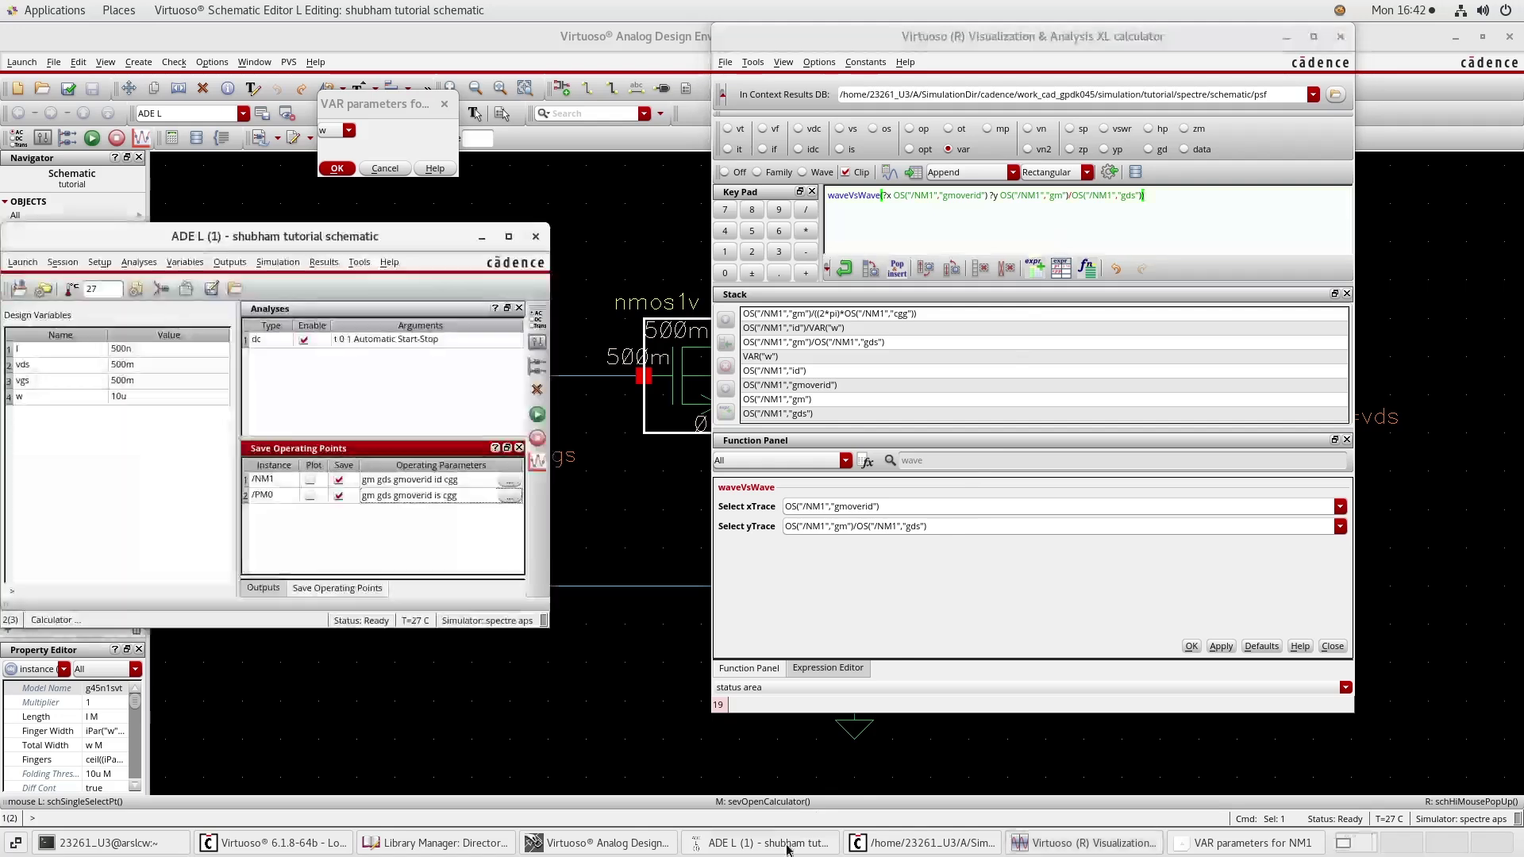
pyautogui.click(278, 588)
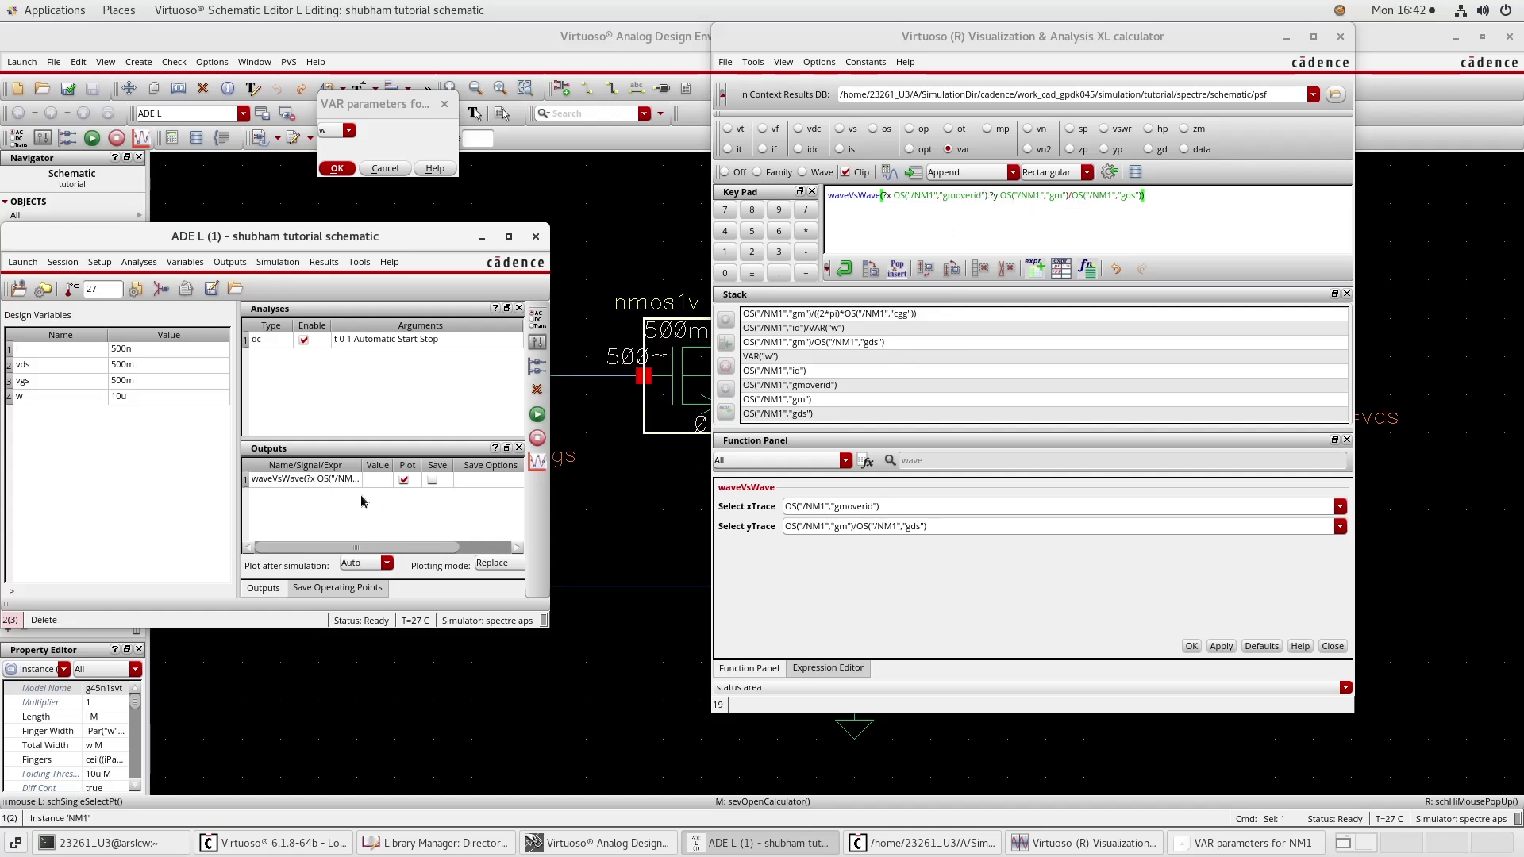
pyautogui.click(957, 601)
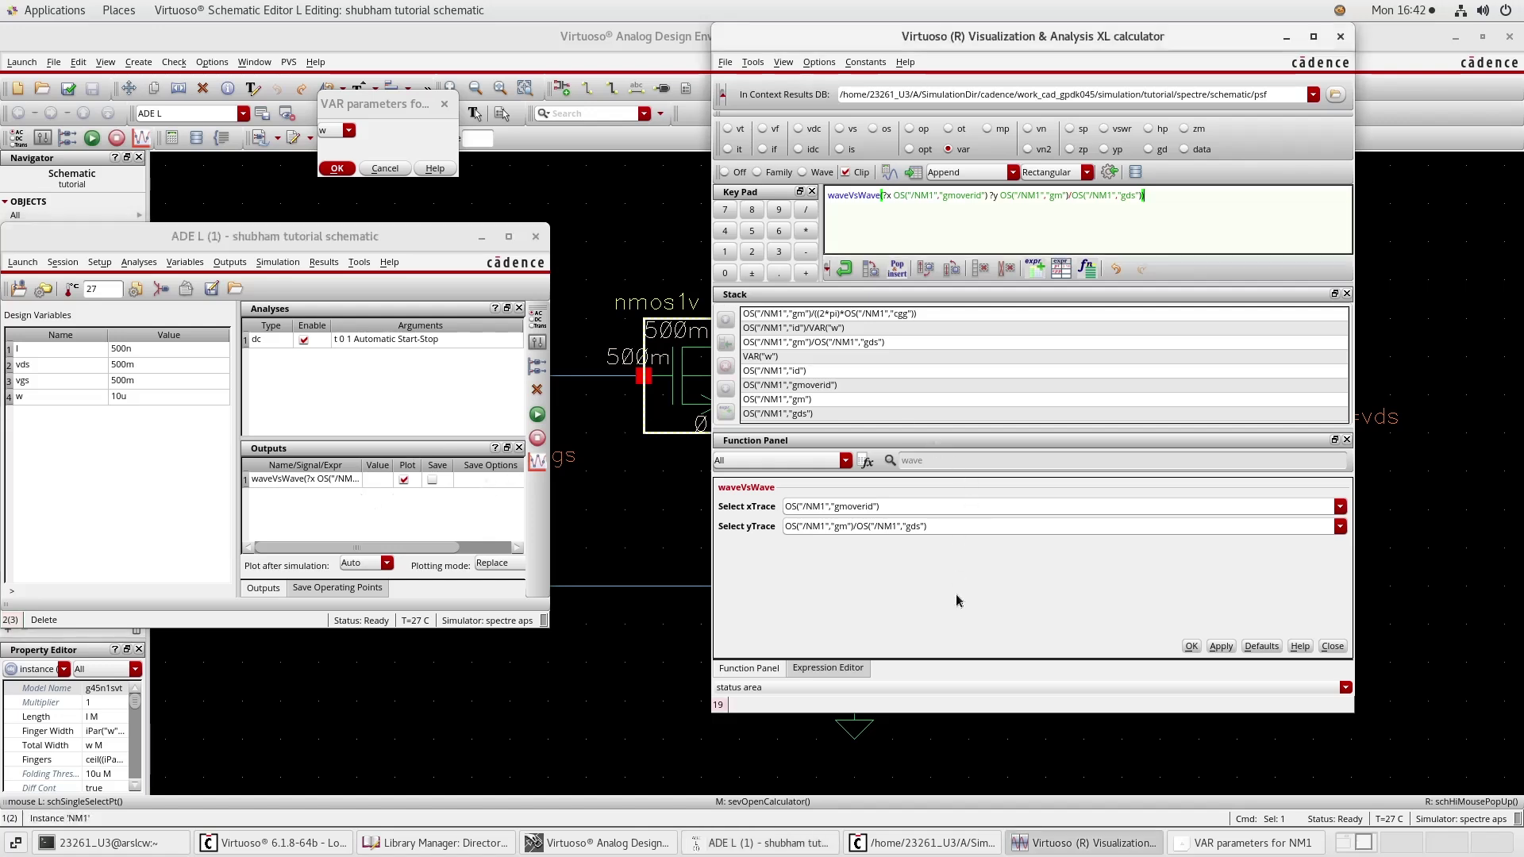
# Step: Apply waveVsWave with OS("/NM1","id")/VAR("w") as the y trace and send the expression to the ADE L outputs
pyautogui.click(1340, 528)
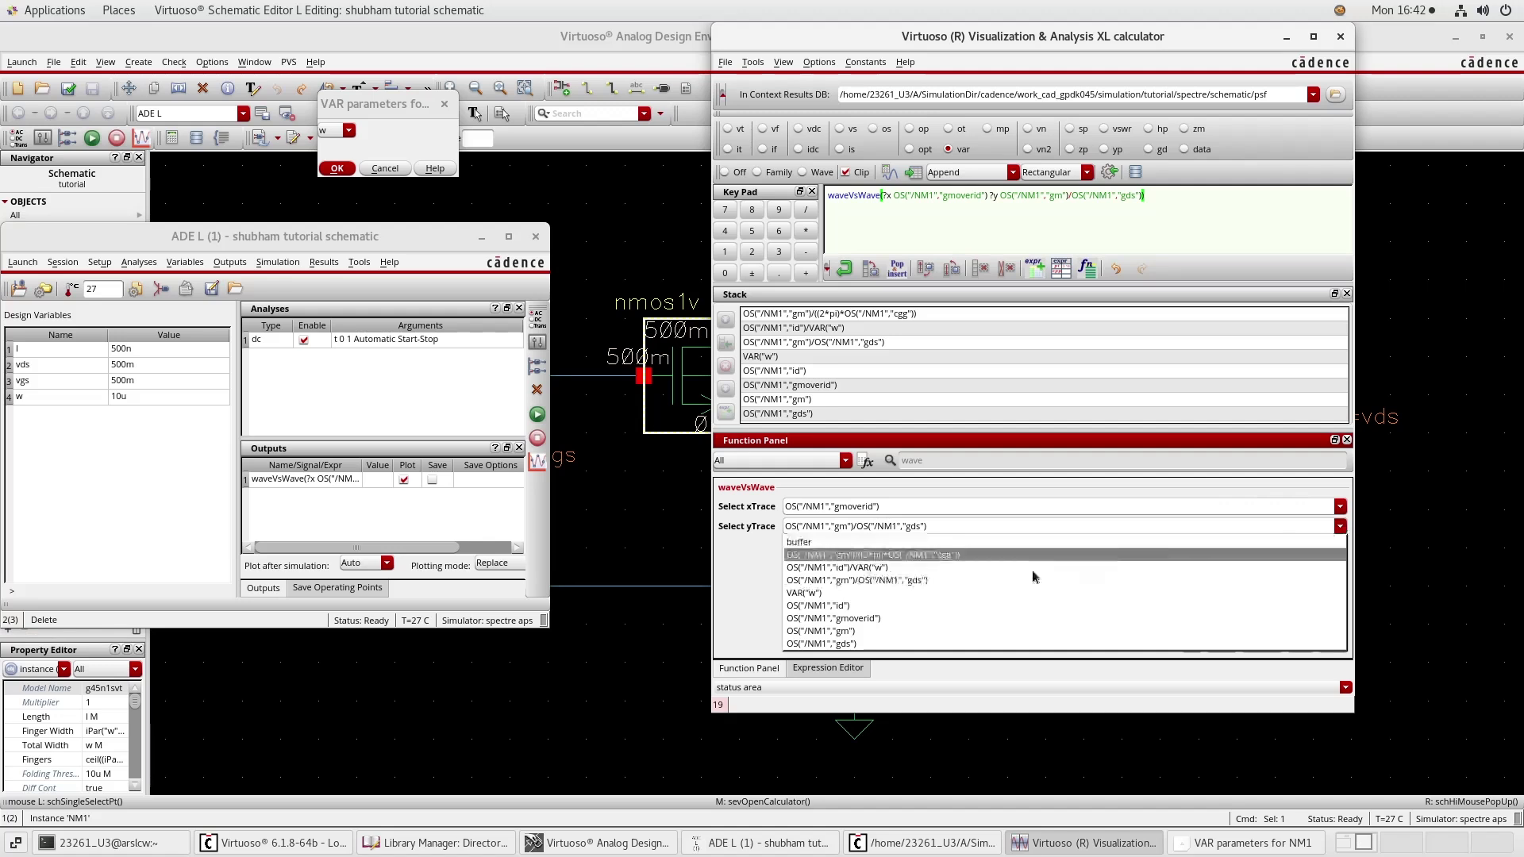
pyautogui.click(848, 568)
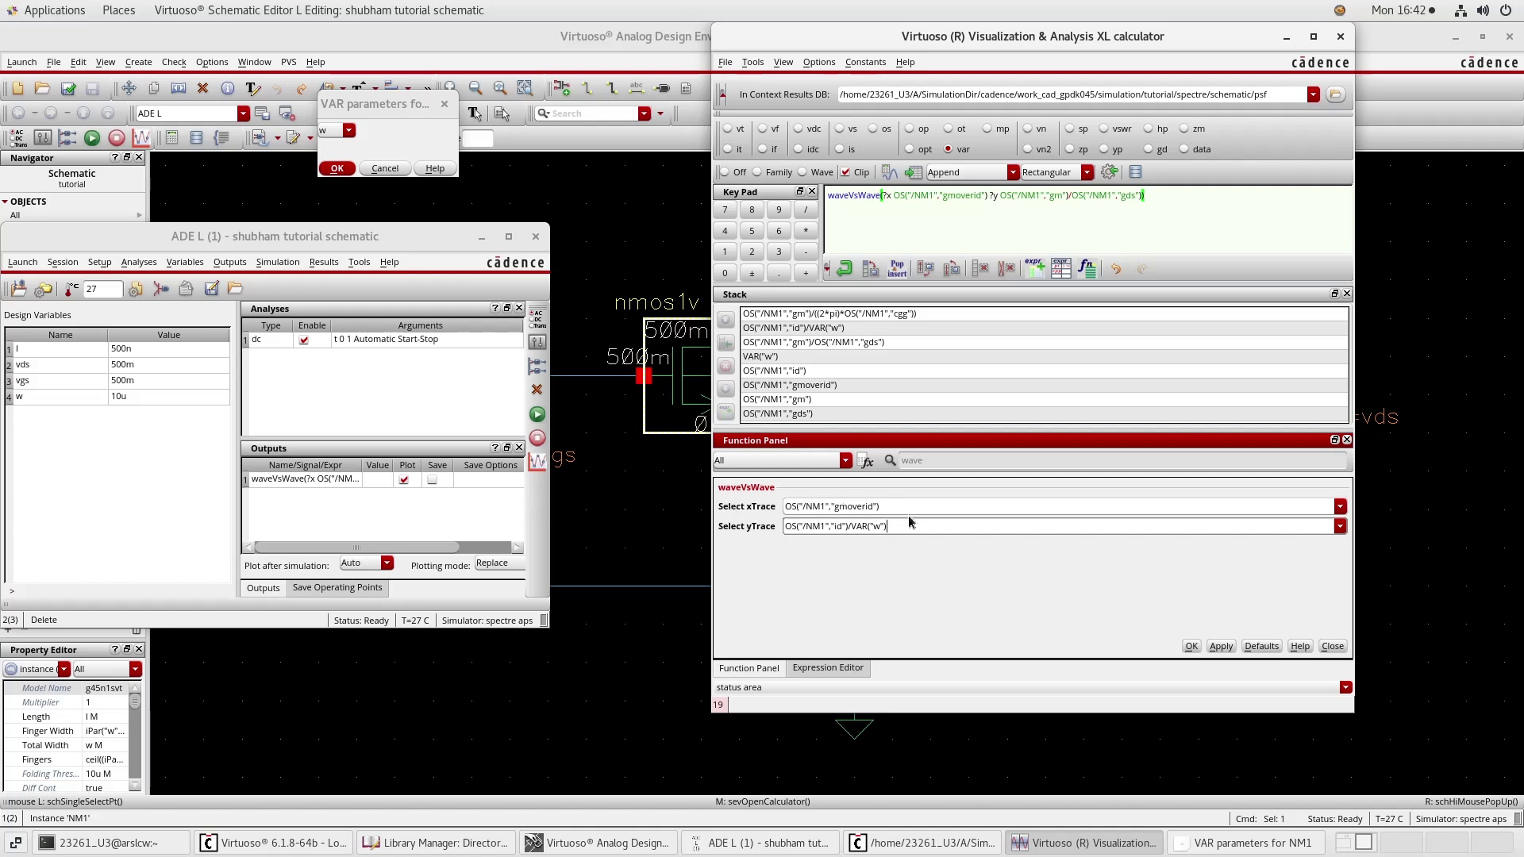
pyautogui.click(1224, 648)
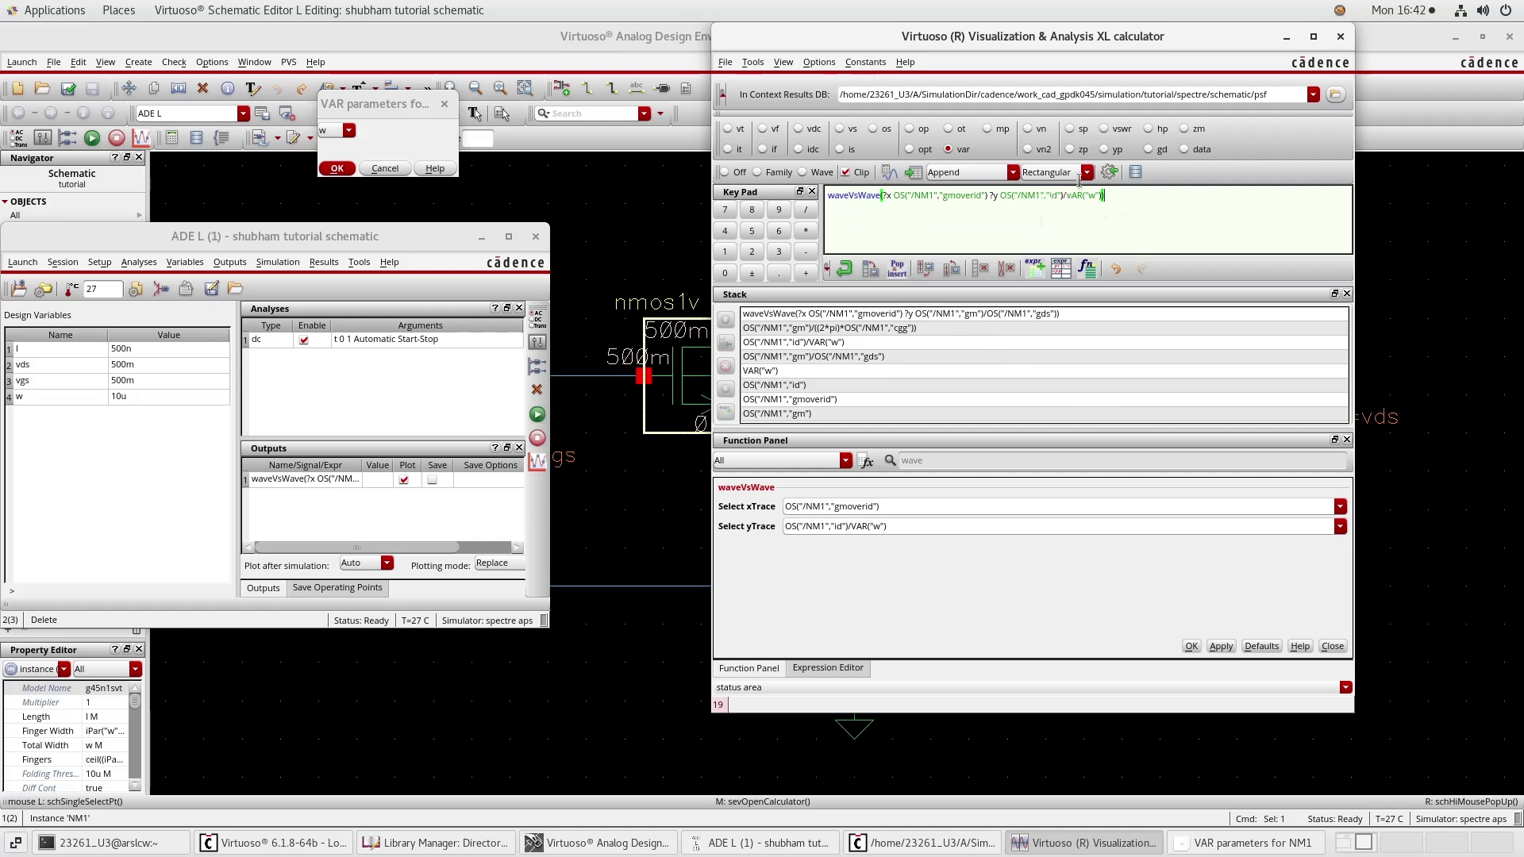
pyautogui.click(1110, 172)
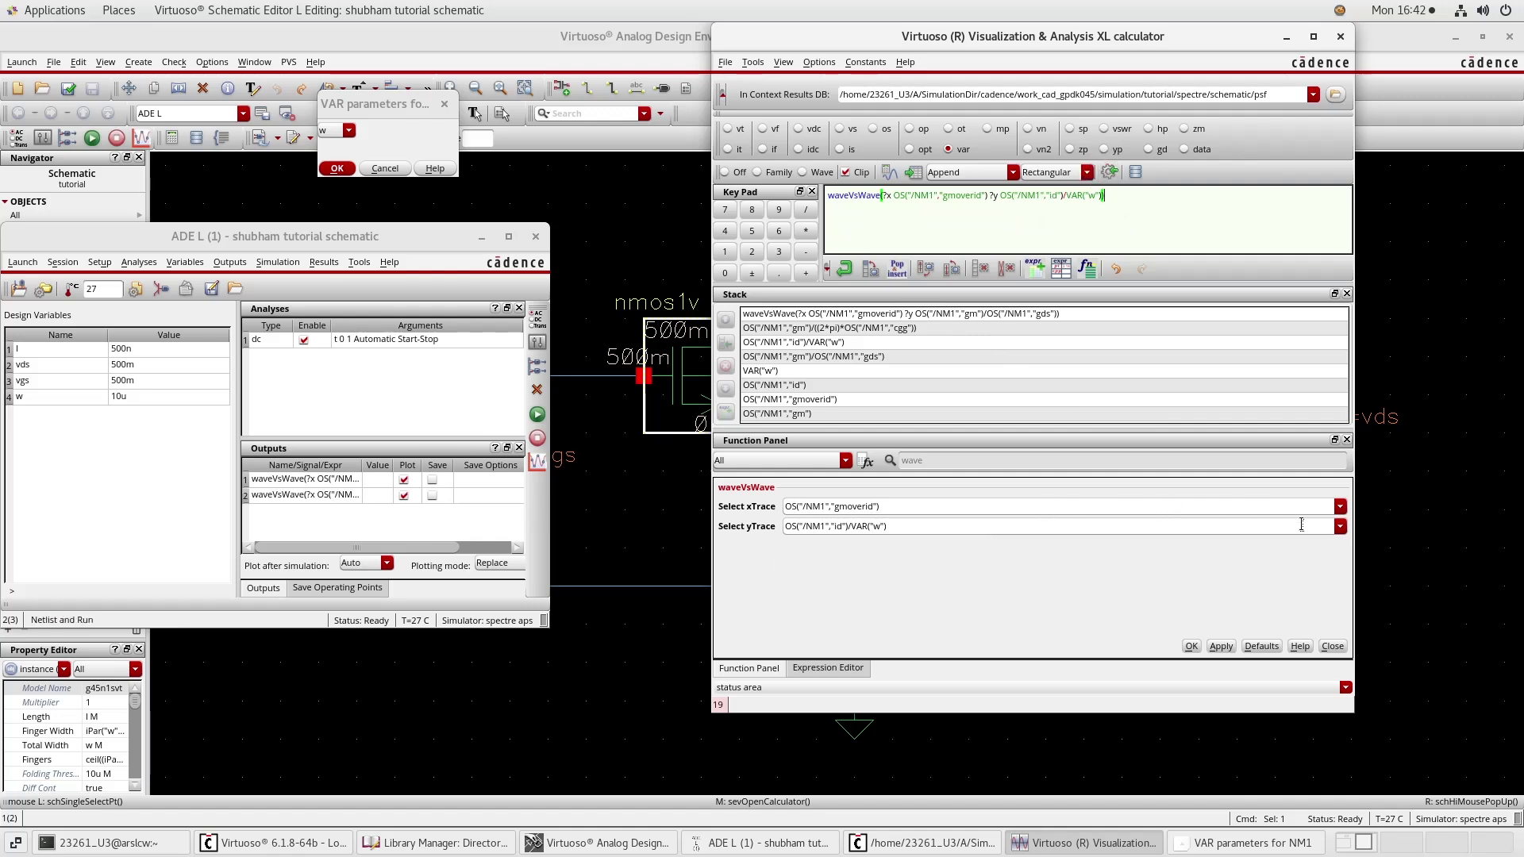
# Step: Apply waveVsWave with OS("/NM1","gm")/((2*pi)*OS("/NM1","cgg")) as the y trace and send it to the ADE L outputs
pyautogui.click(1340, 527)
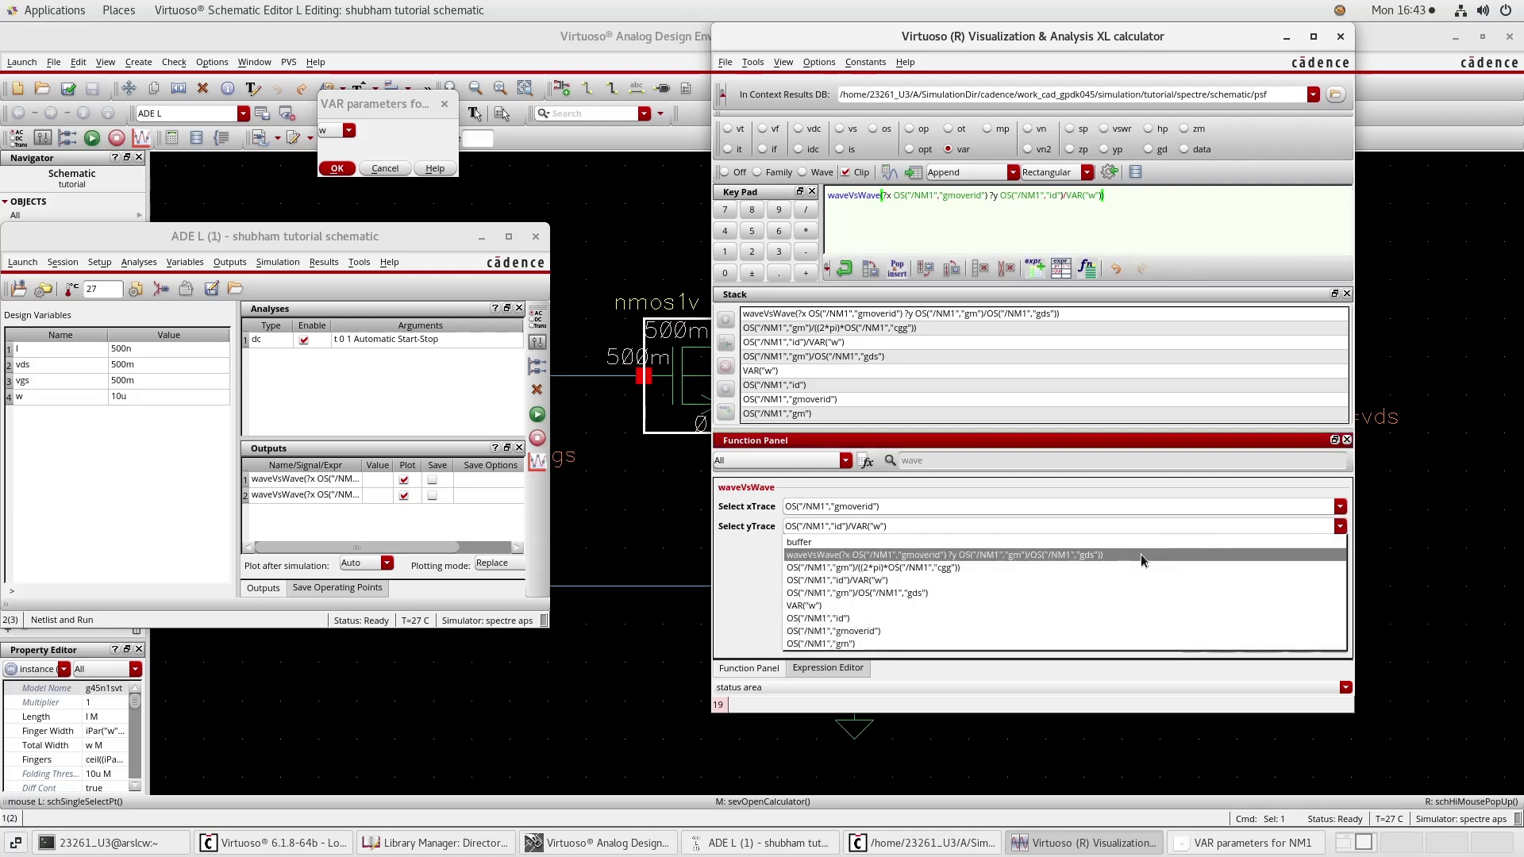
pyautogui.click(921, 569)
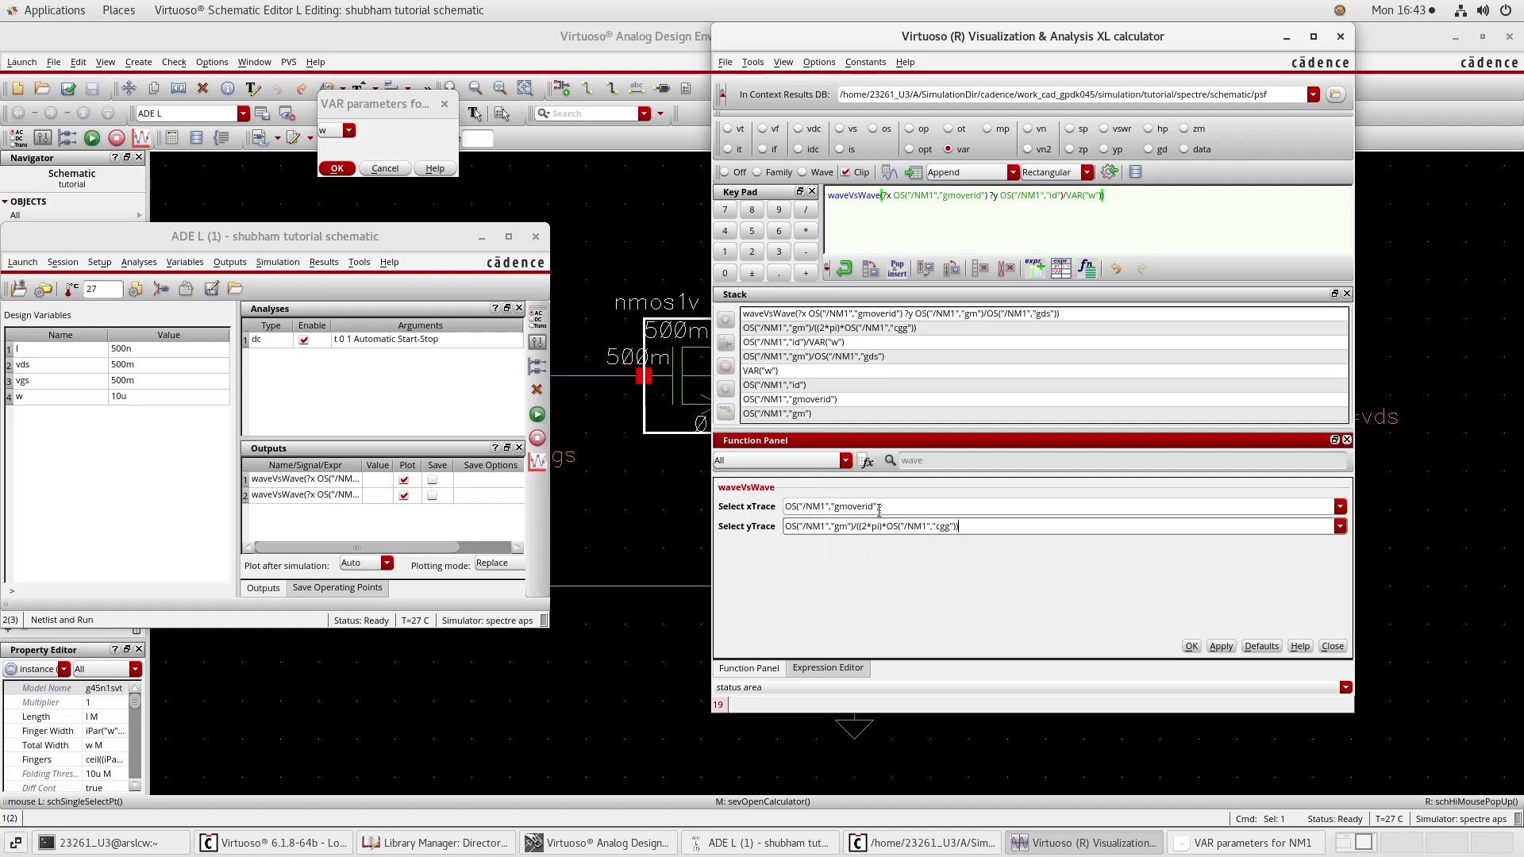
pyautogui.click(1221, 647)
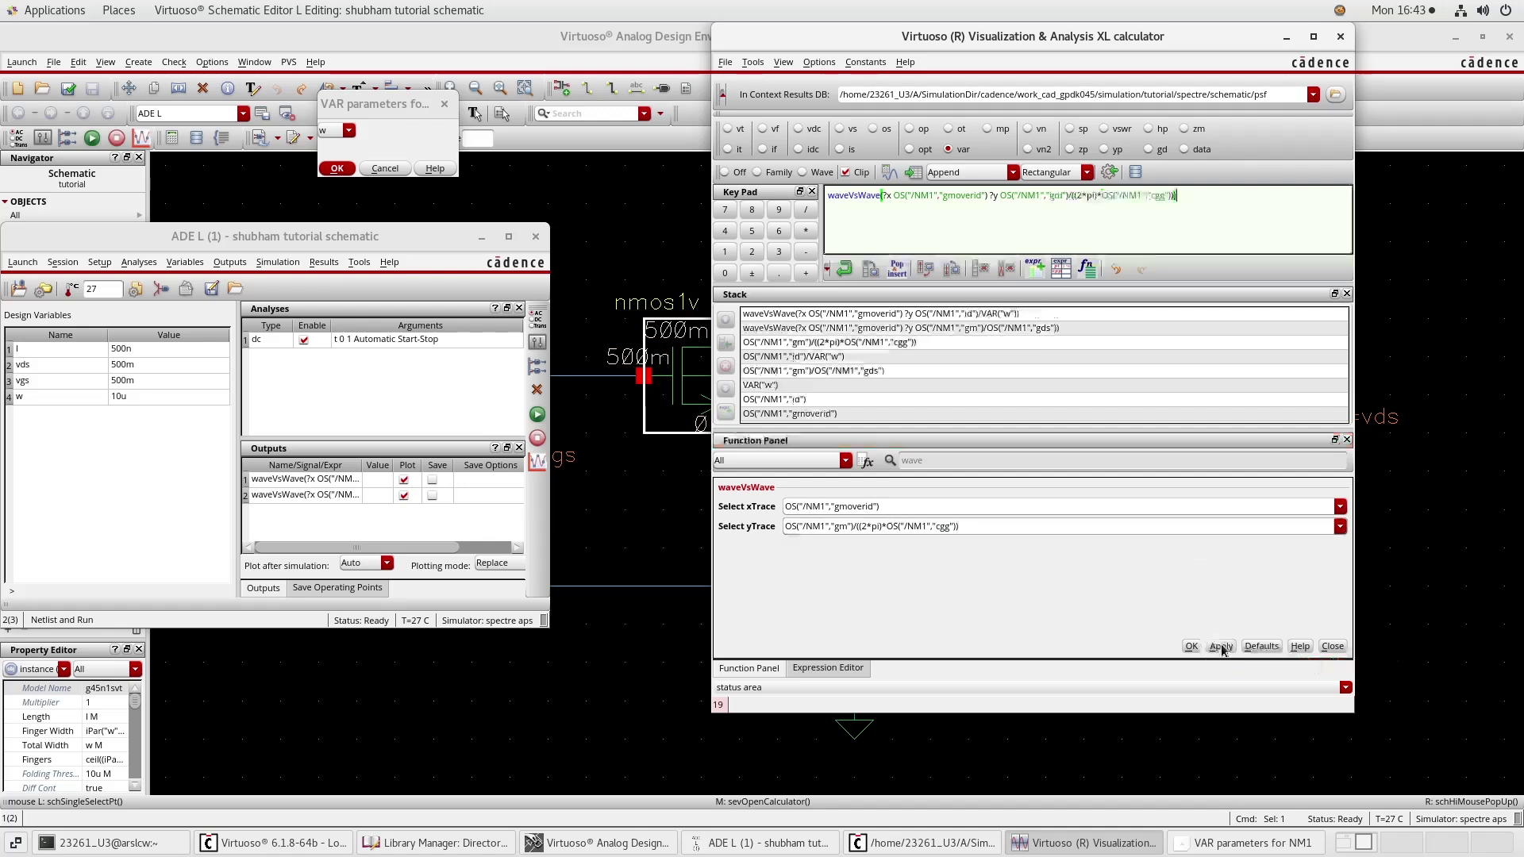
pyautogui.click(1109, 173)
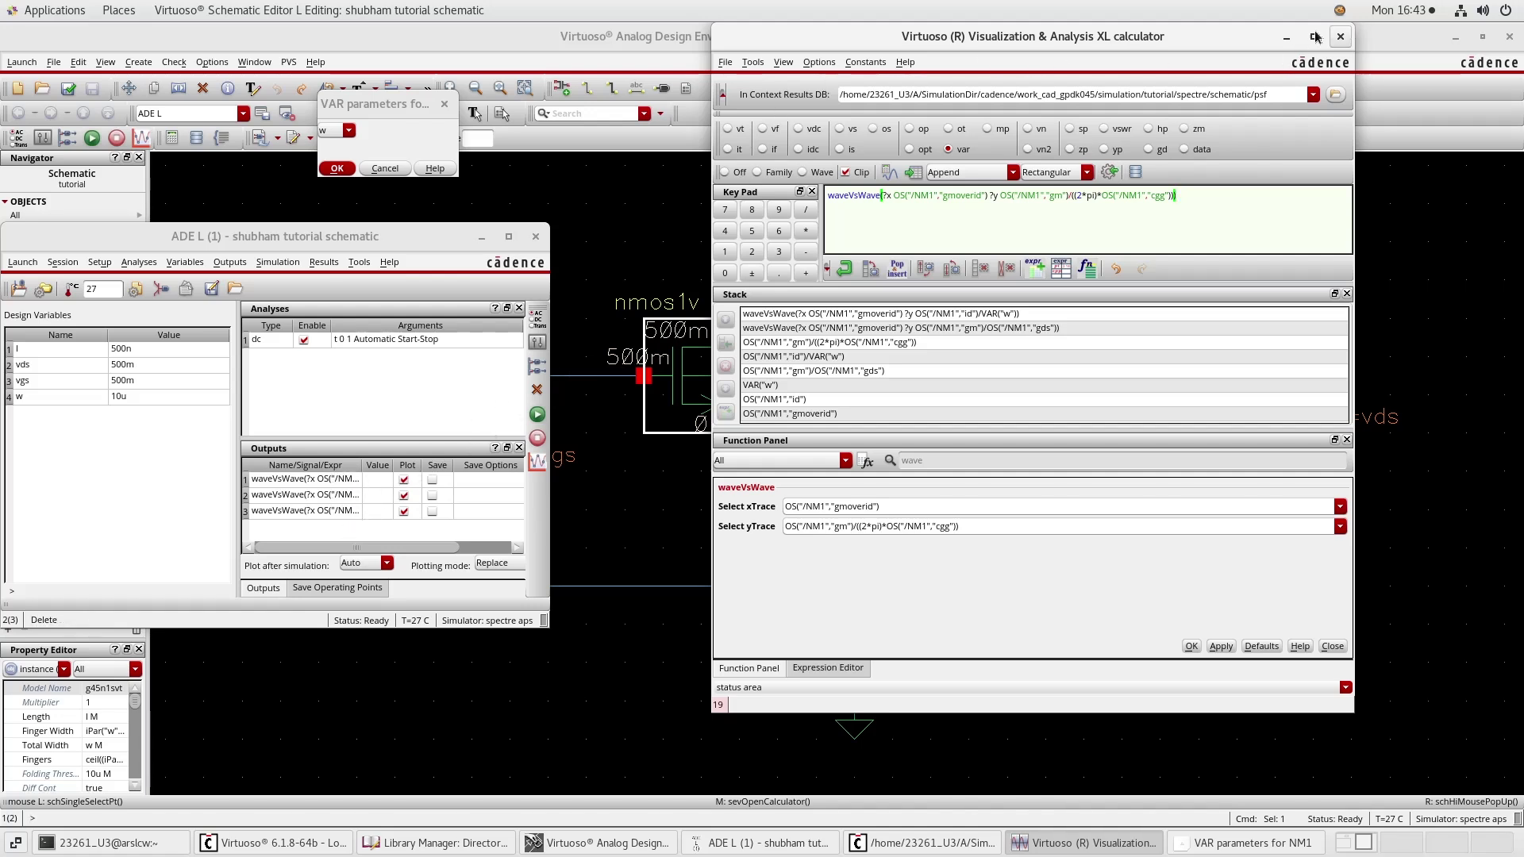
# Step: Minimize the calculator and name the first ADE L output "gm/gds vs gm/id" in its output settings
pyautogui.click(1281, 39)
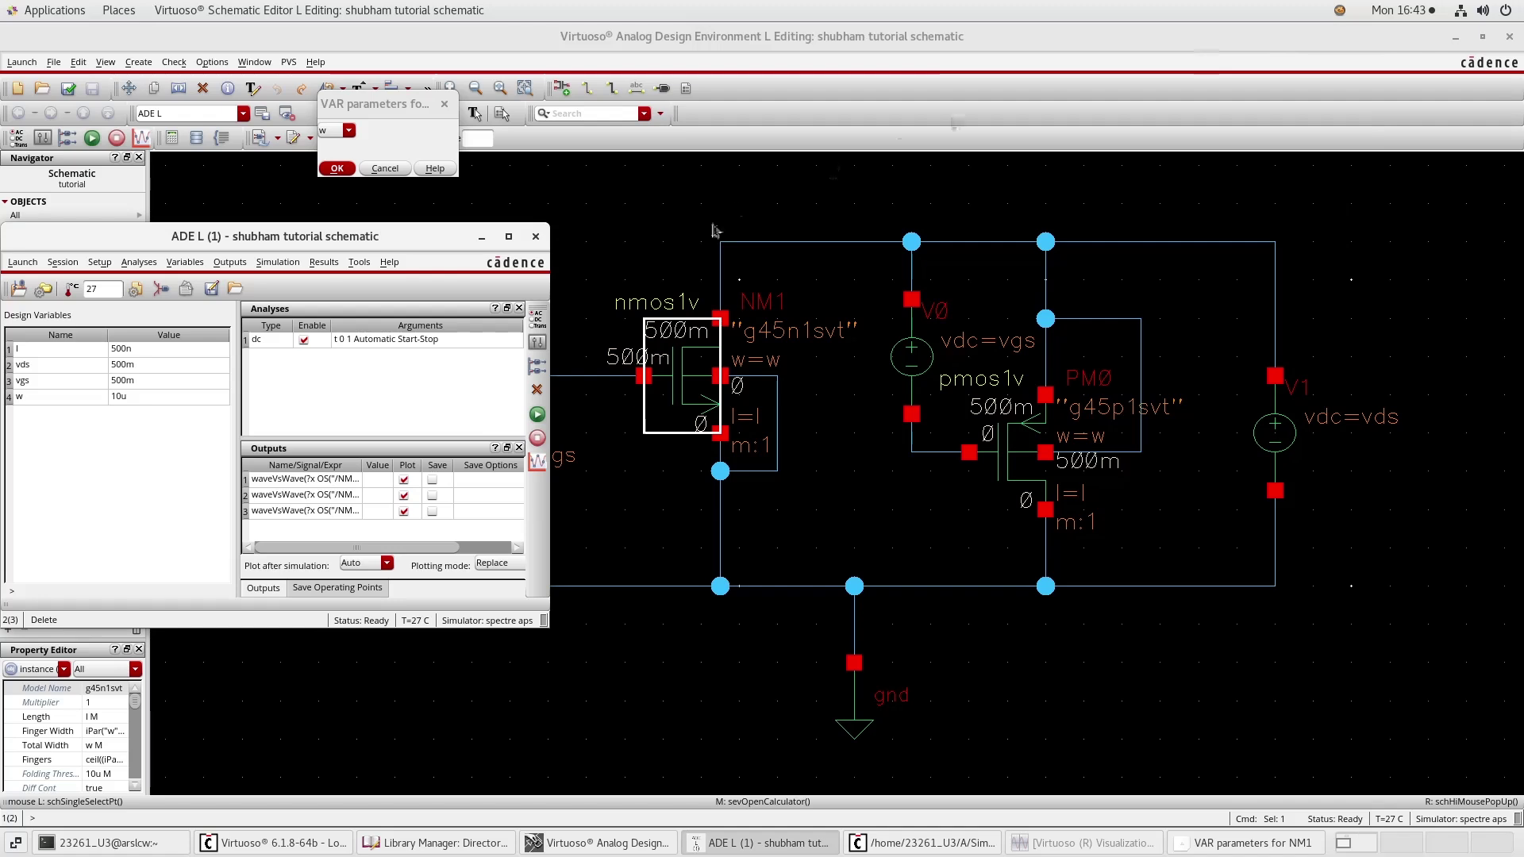
pyautogui.rightClick(320, 481)
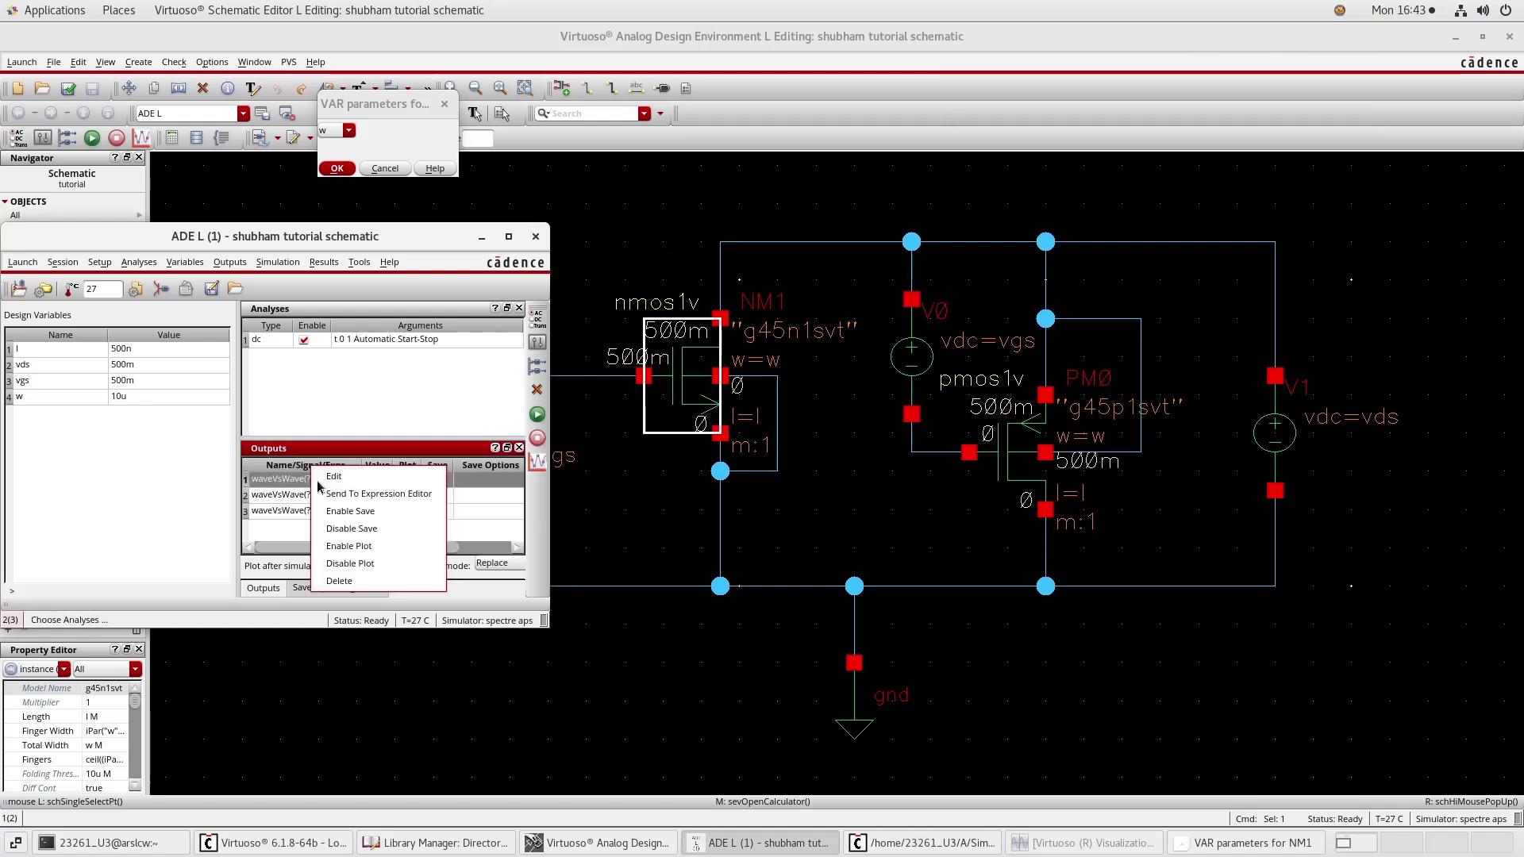
pyautogui.click(332, 477)
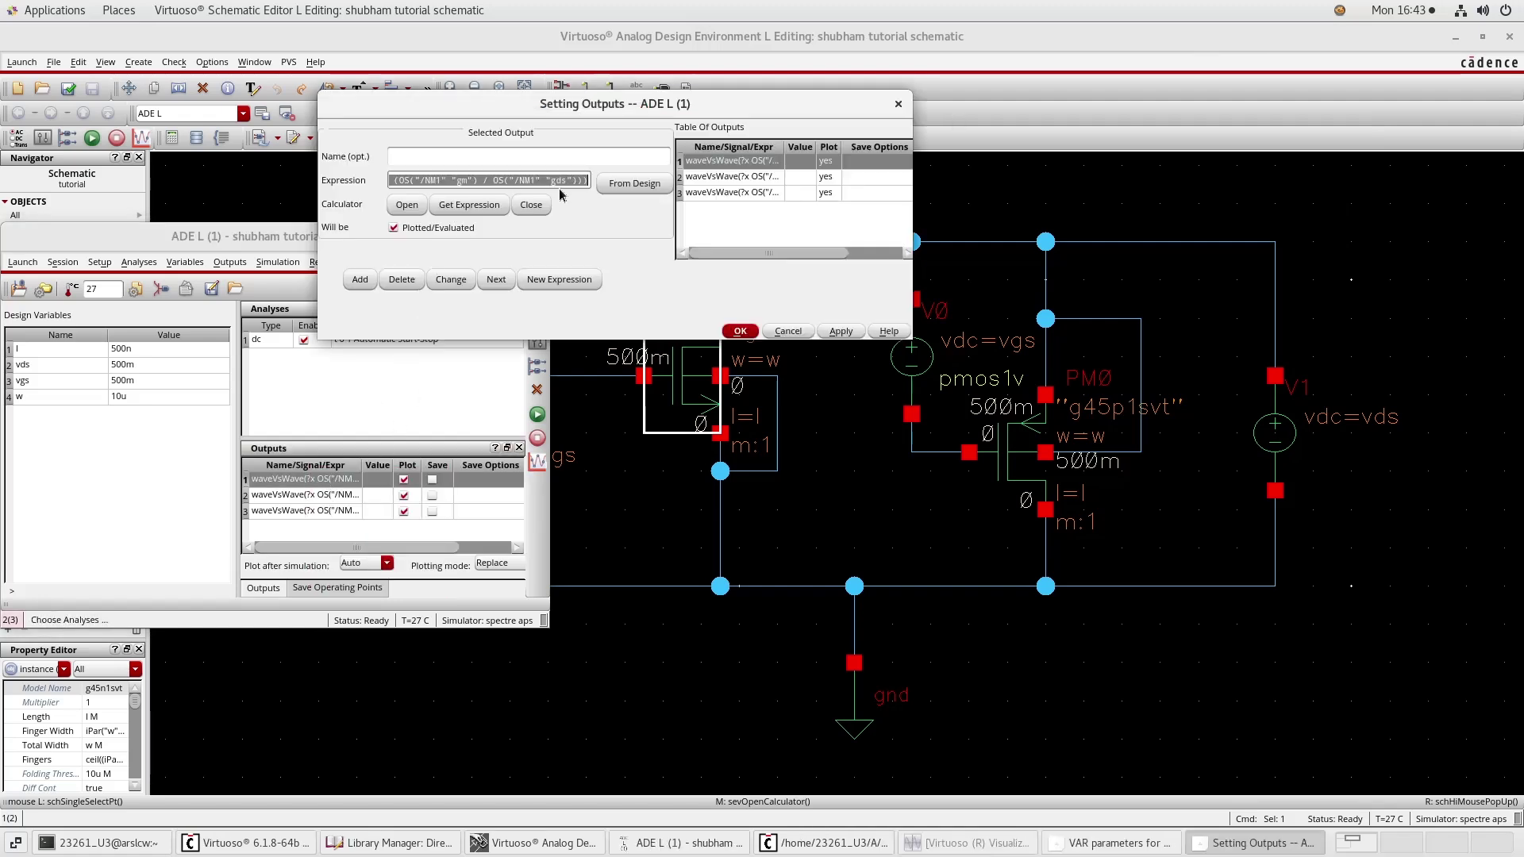
pyautogui.click(744, 163)
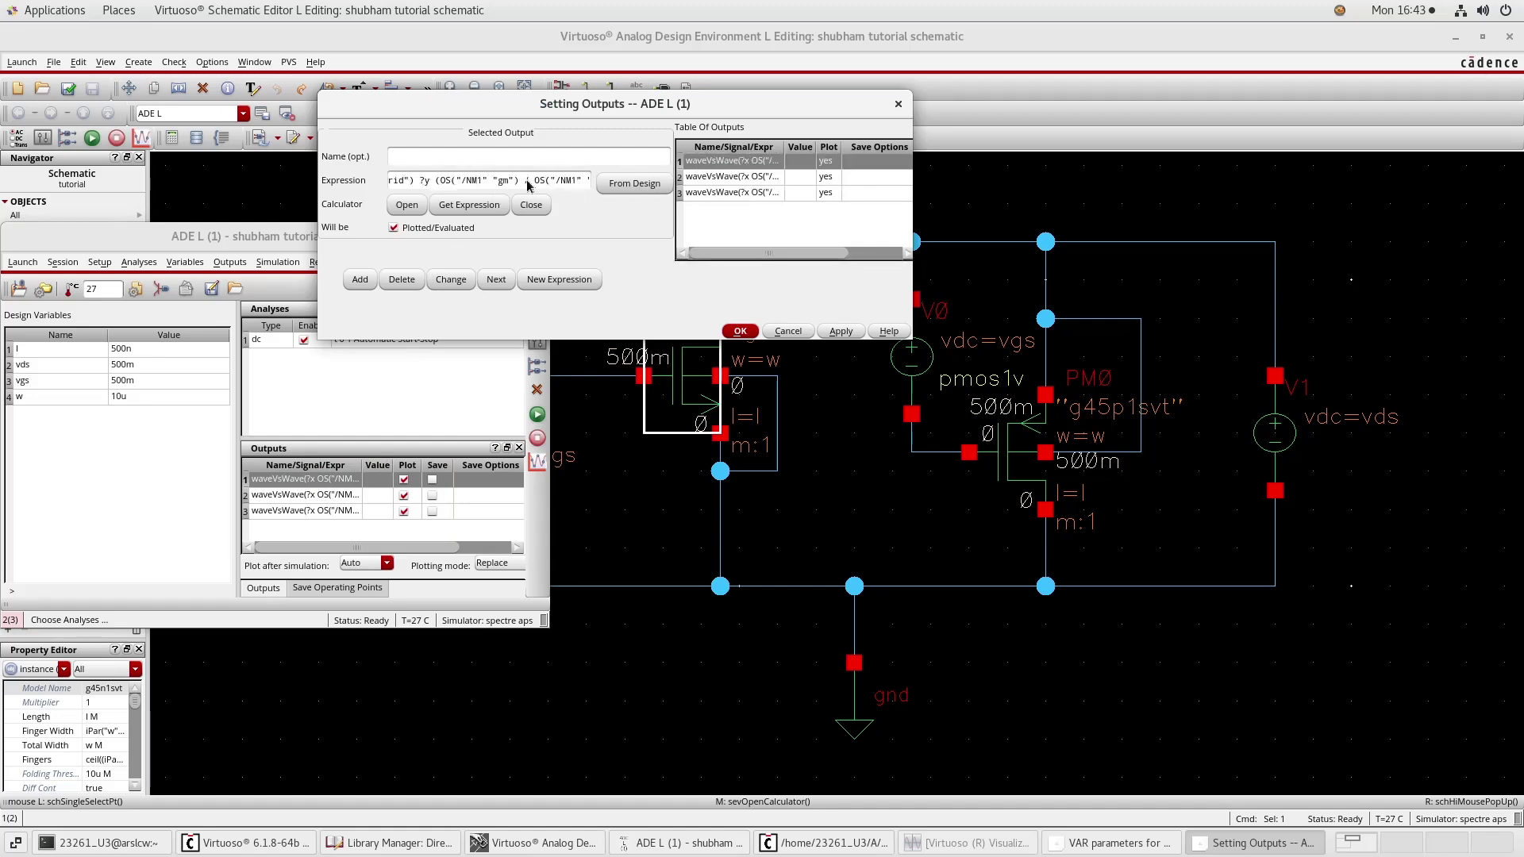
pyautogui.click(429, 154)
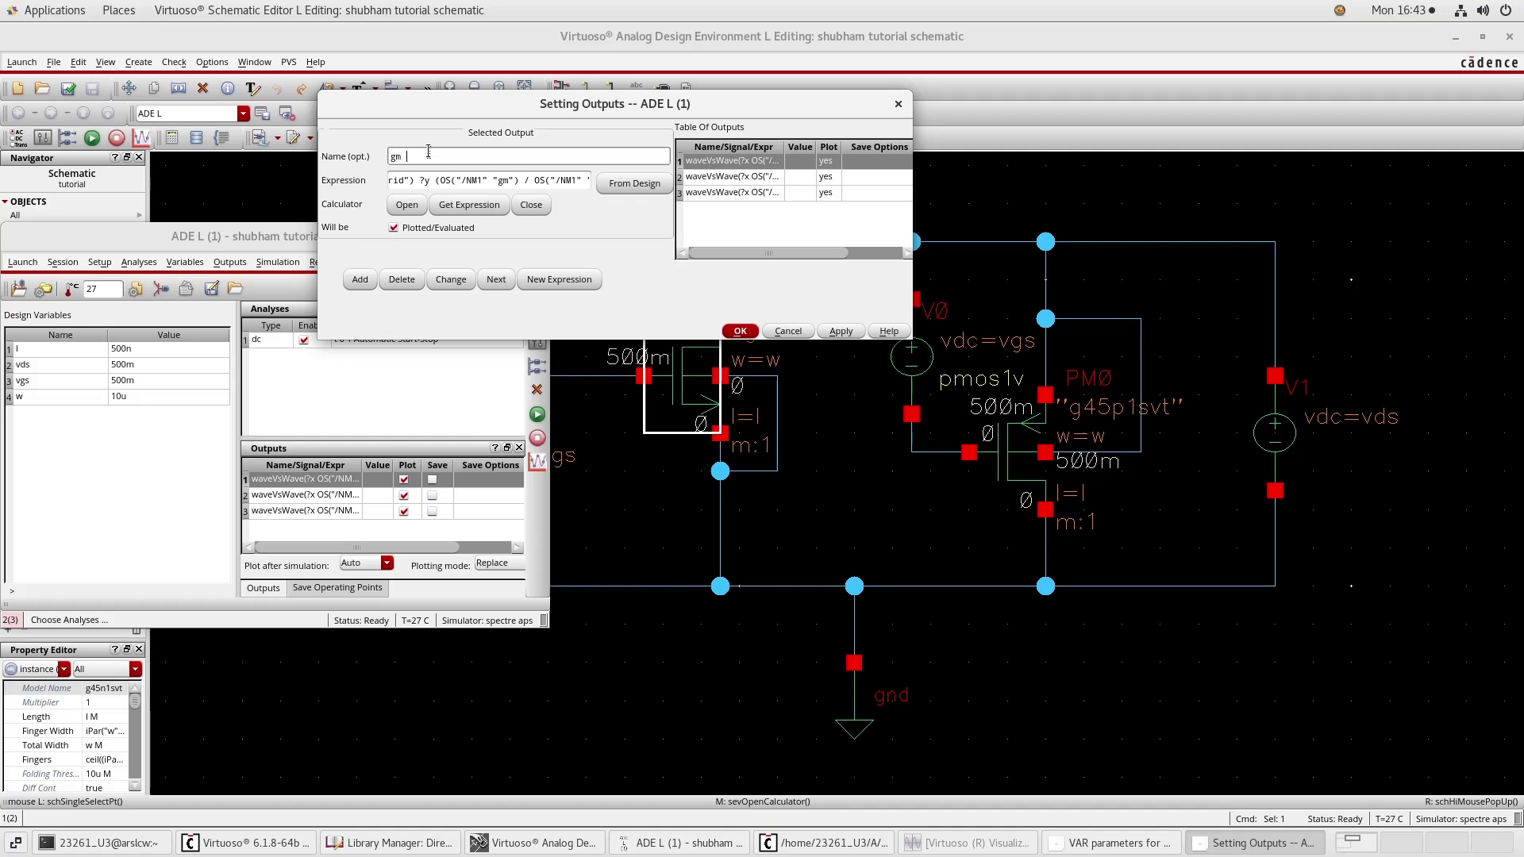
pyautogui.write('/gds vs gm/id')
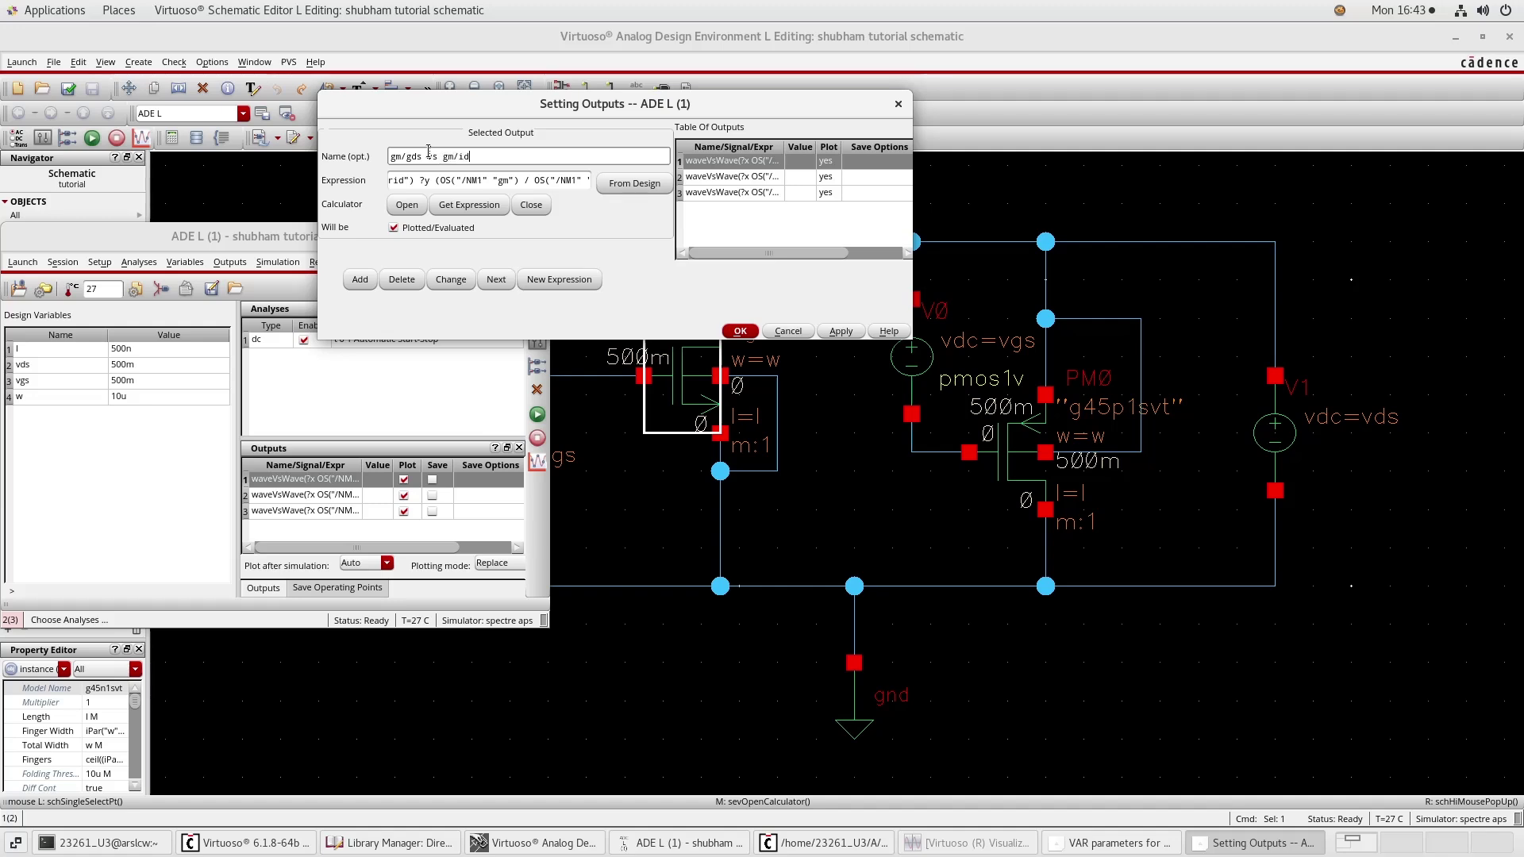
pyautogui.click(839, 332)
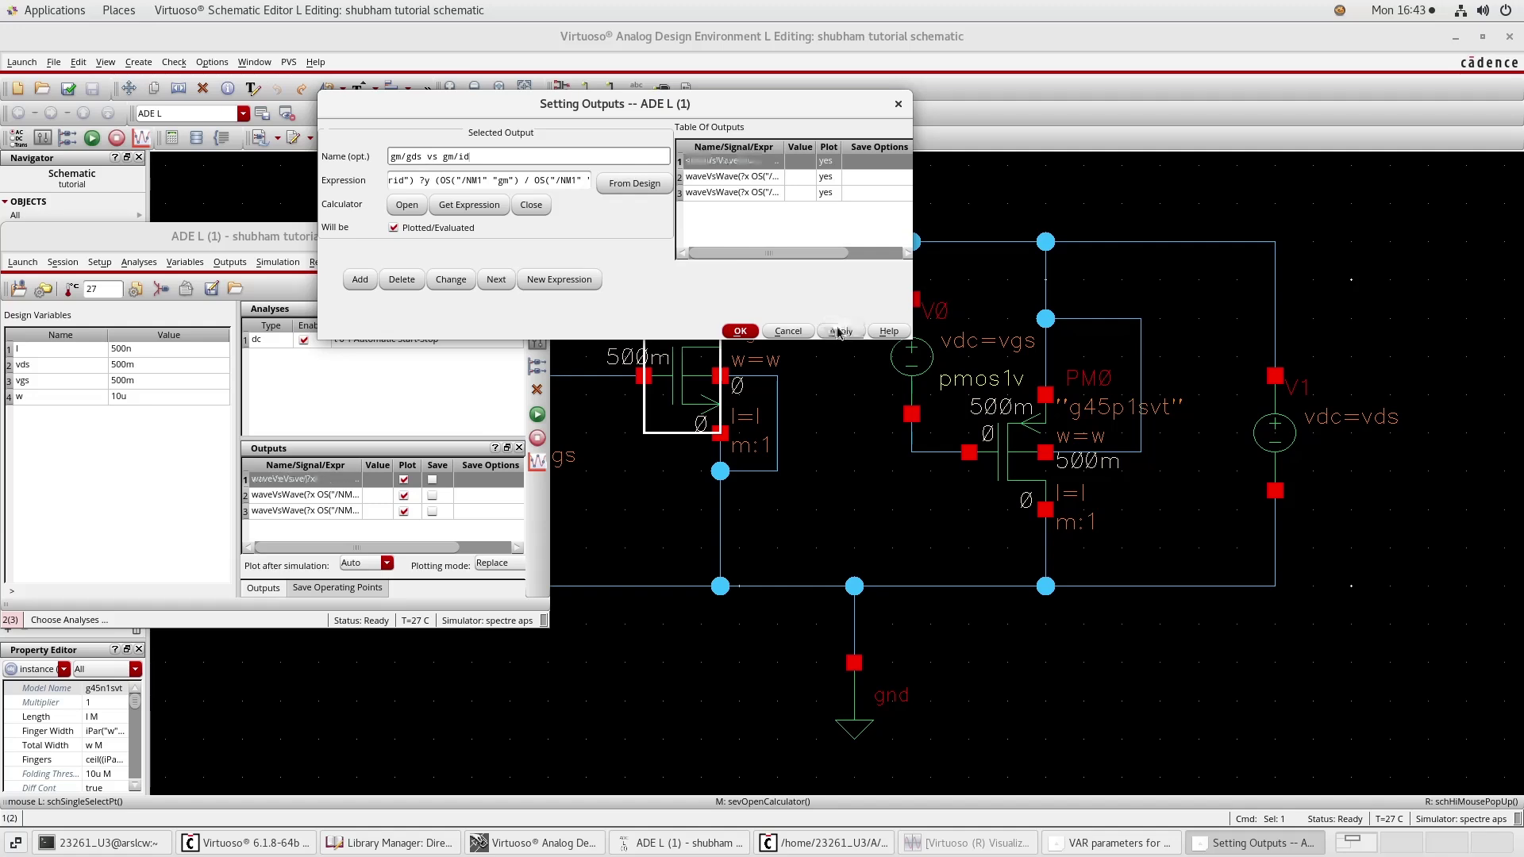
# Step: Name the second output, the id over VAR("w") expression, "id/w vs gm/id" and apply the change
pyautogui.click(721, 176)
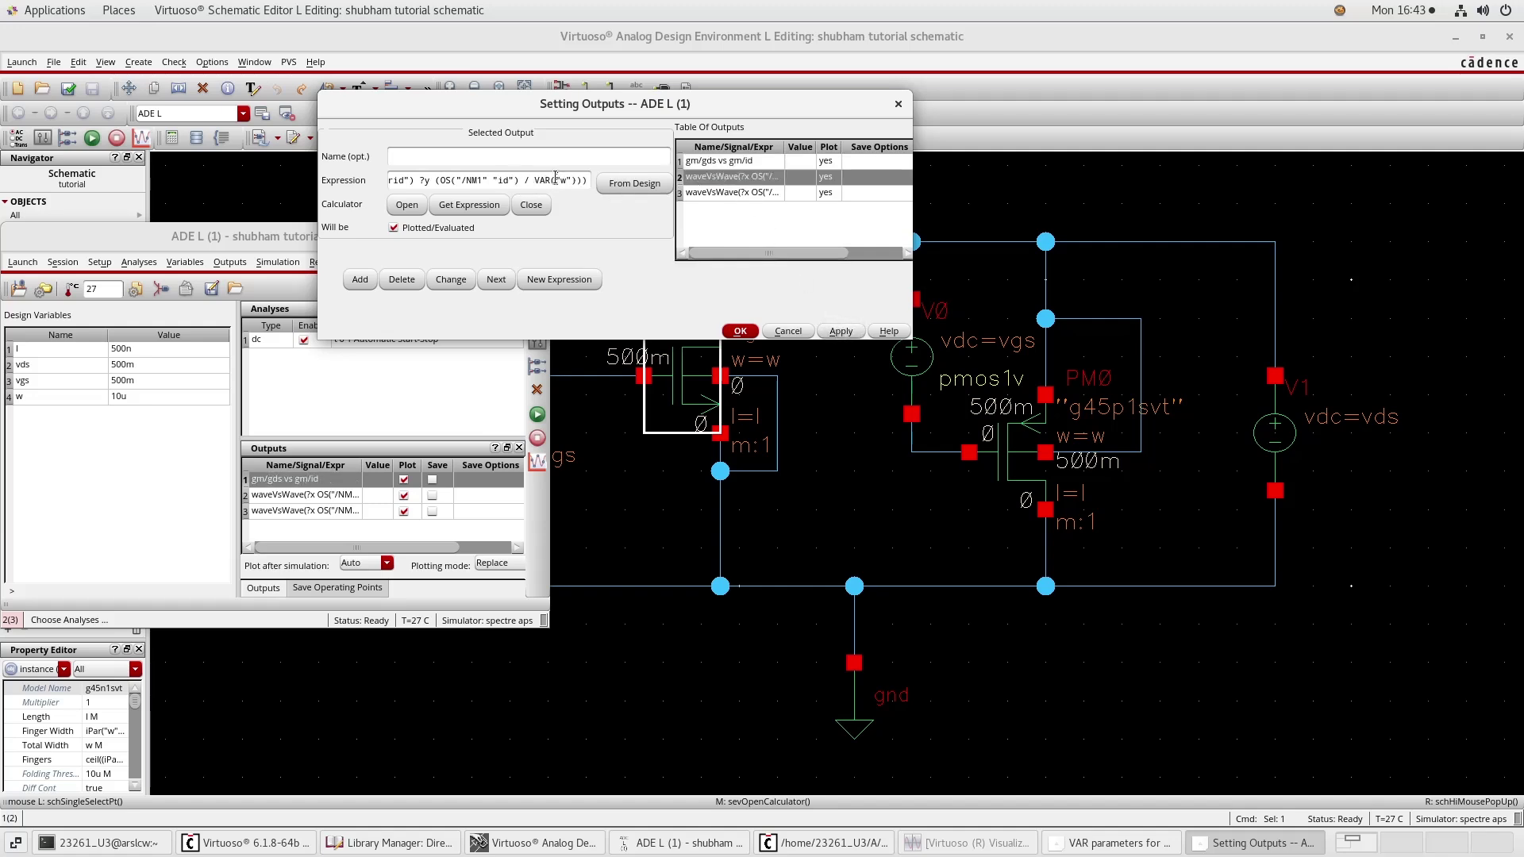
pyautogui.click(529, 160)
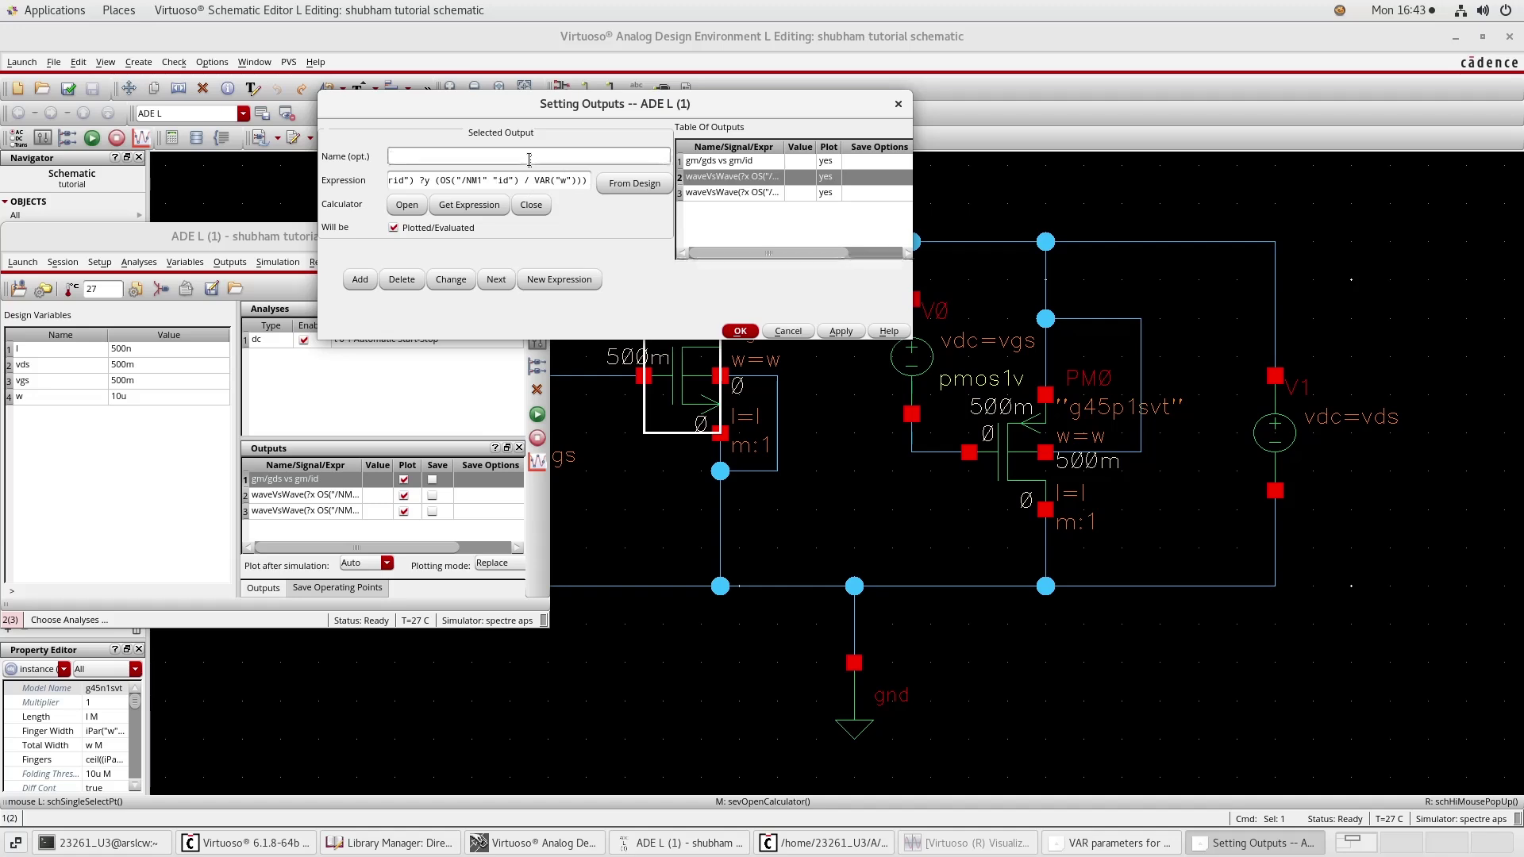
pyautogui.write('id/w vs gm/id')
pyautogui.click(843, 332)
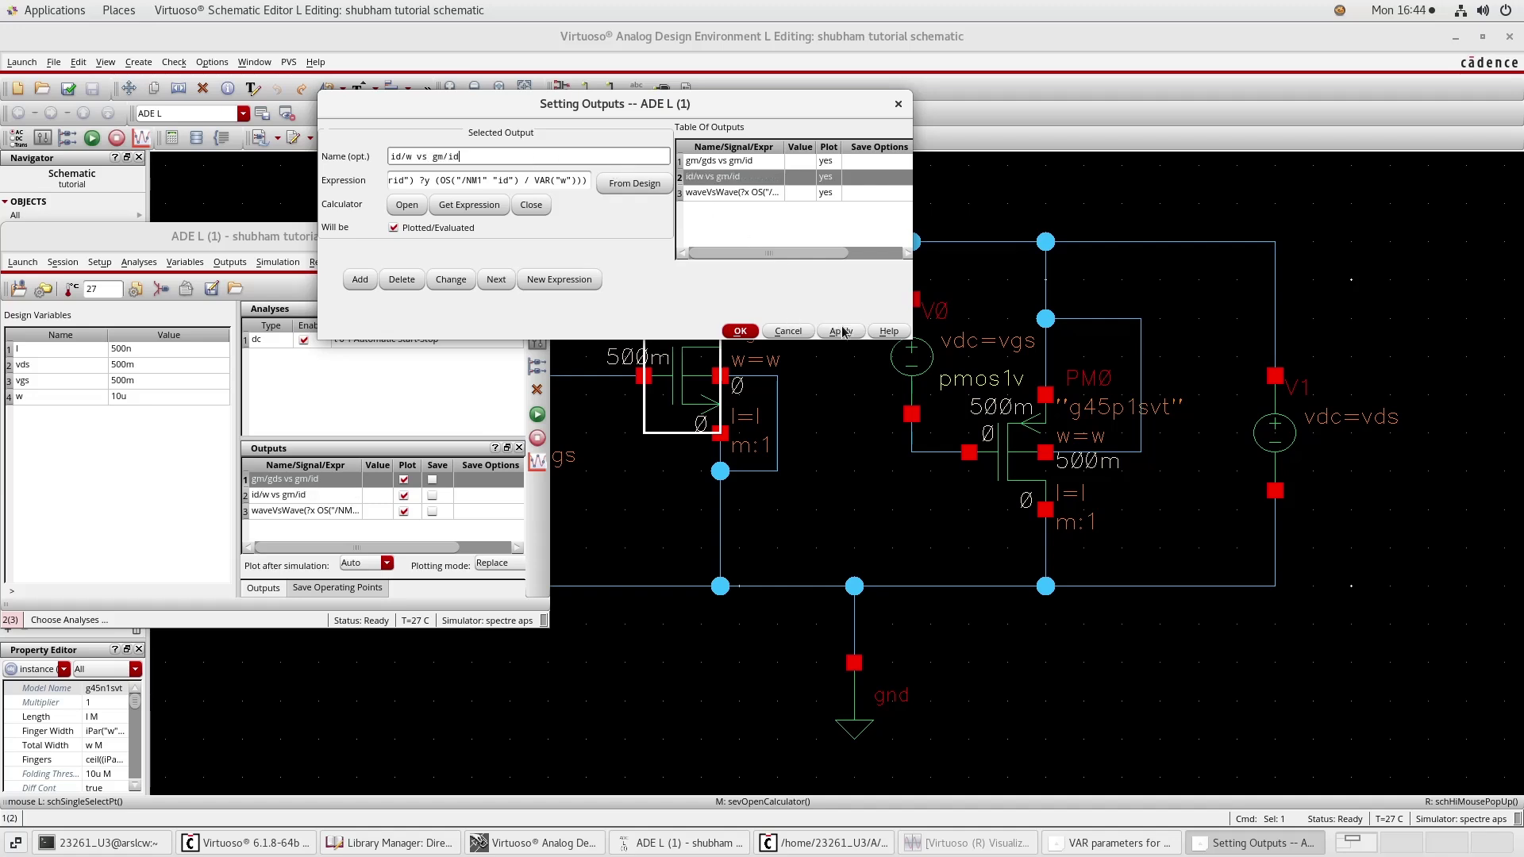
# Step: Name the third output, the gm over 2*pi*cgg expression, "ft vs gm/id" and finish editing the outputs
pyautogui.click(726, 193)
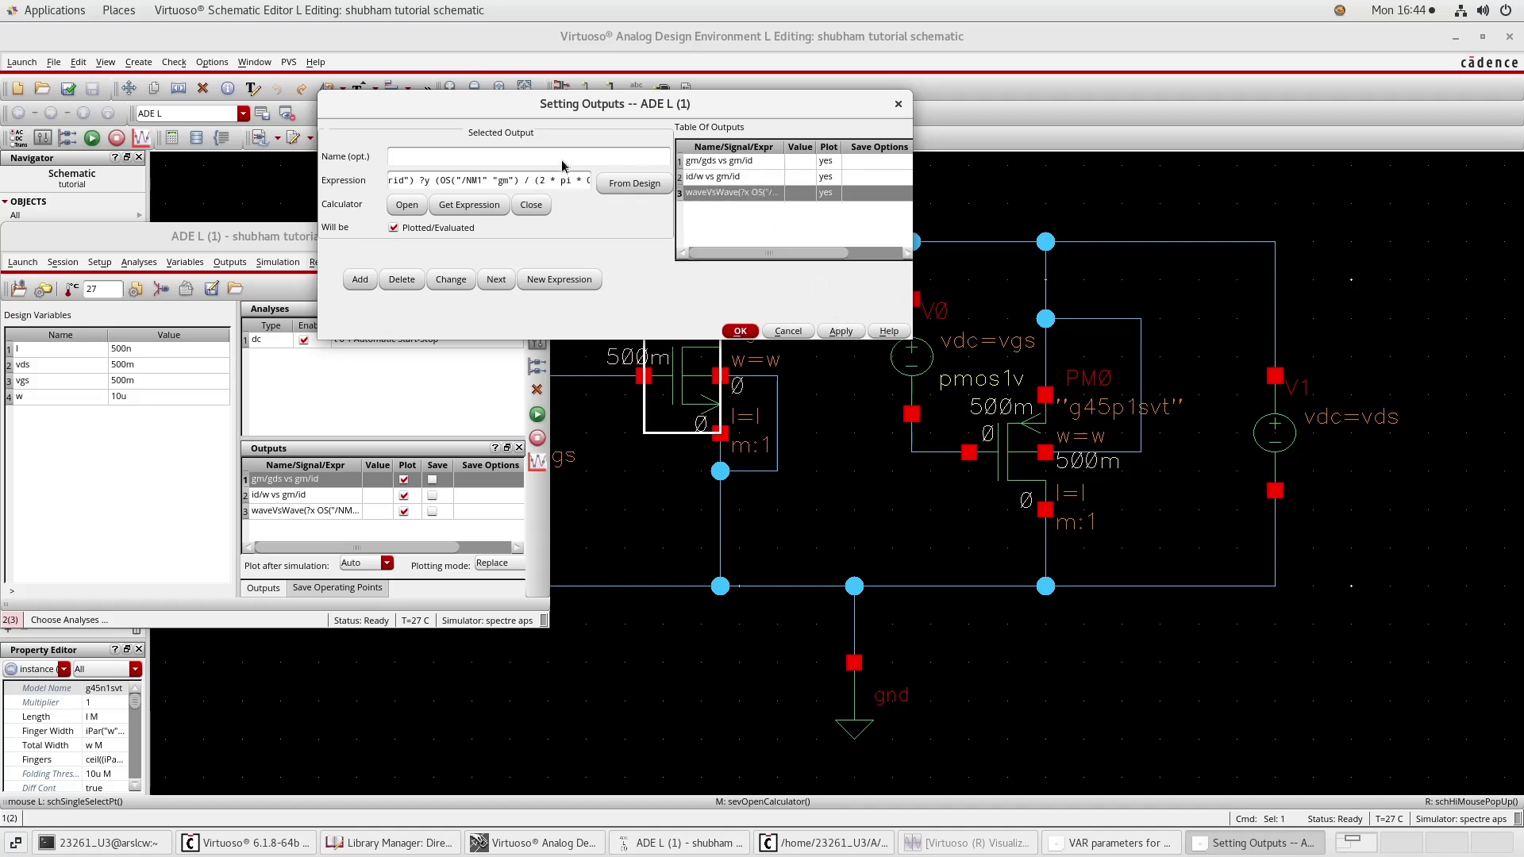
pyautogui.click(497, 154)
pyautogui.write('ft vs')
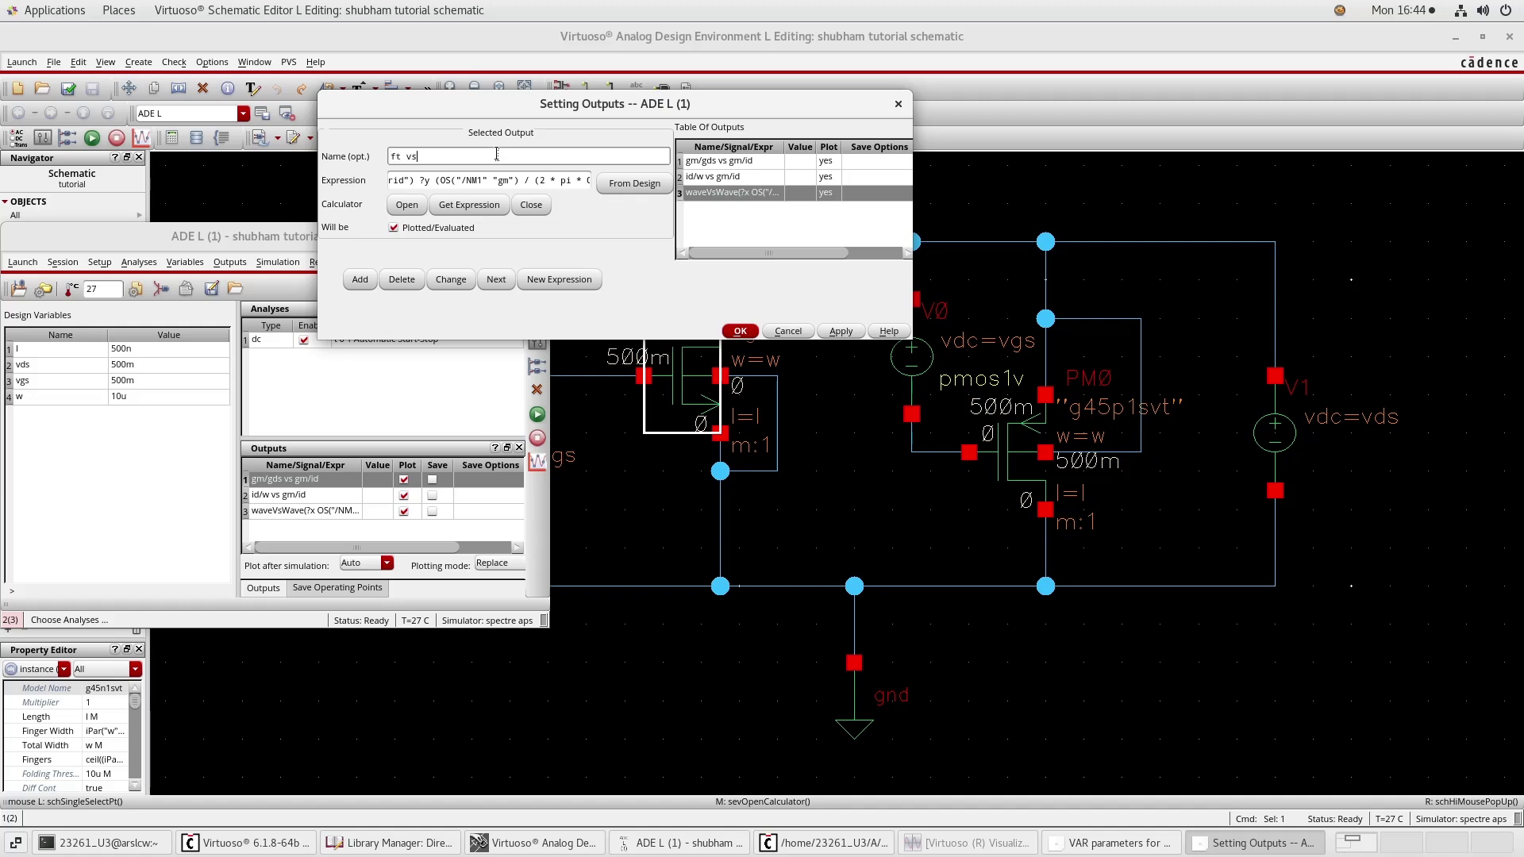
pyautogui.write(' gm/id')
pyautogui.click(838, 332)
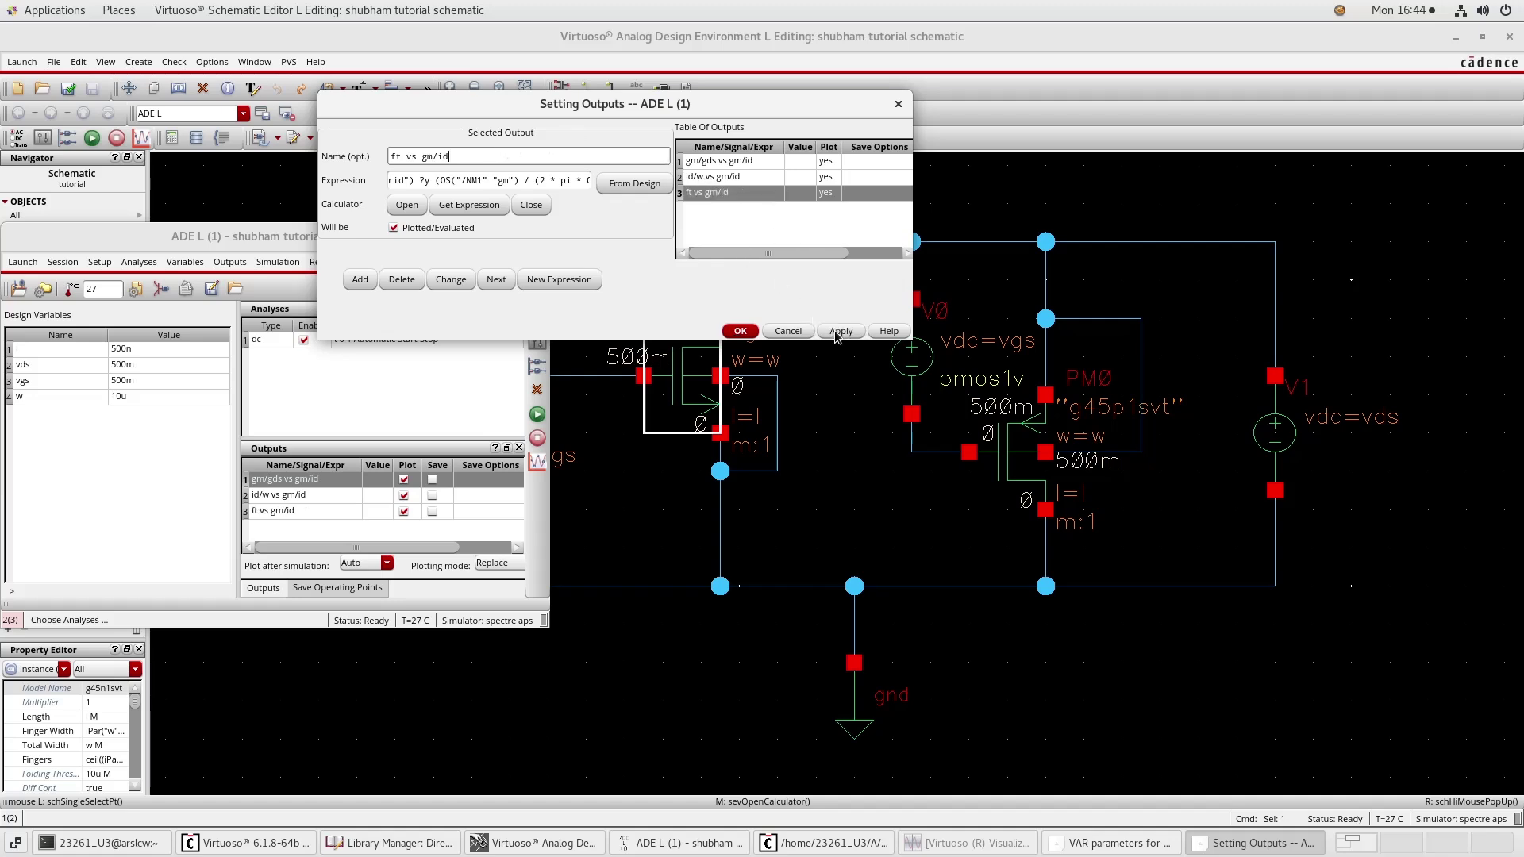
pyautogui.click(740, 331)
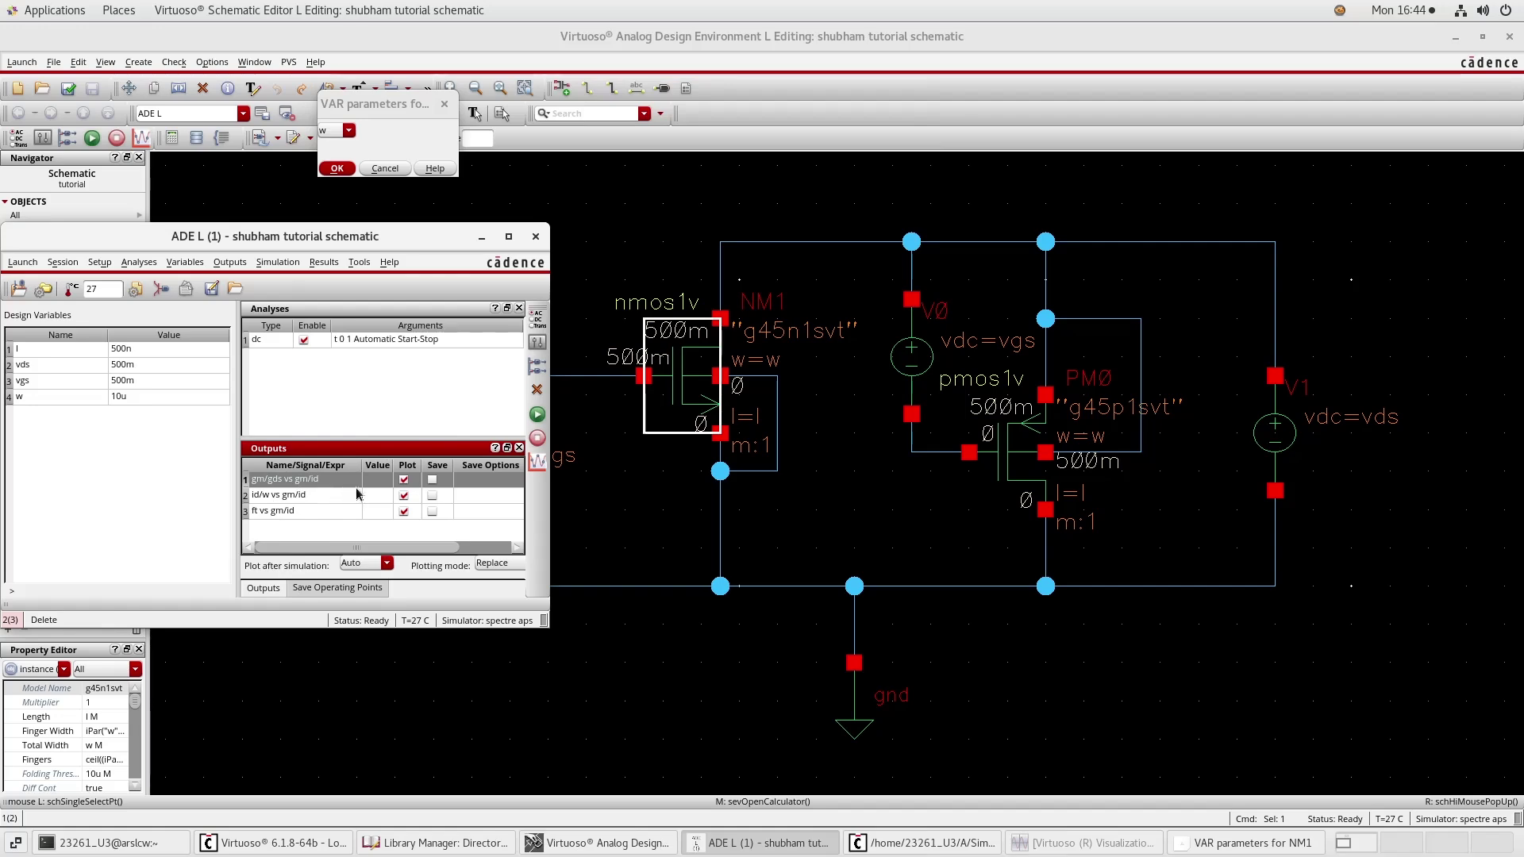
# Step: Plot the three named outputs and split the overlaid traces into separate strips
pyautogui.click(539, 468)
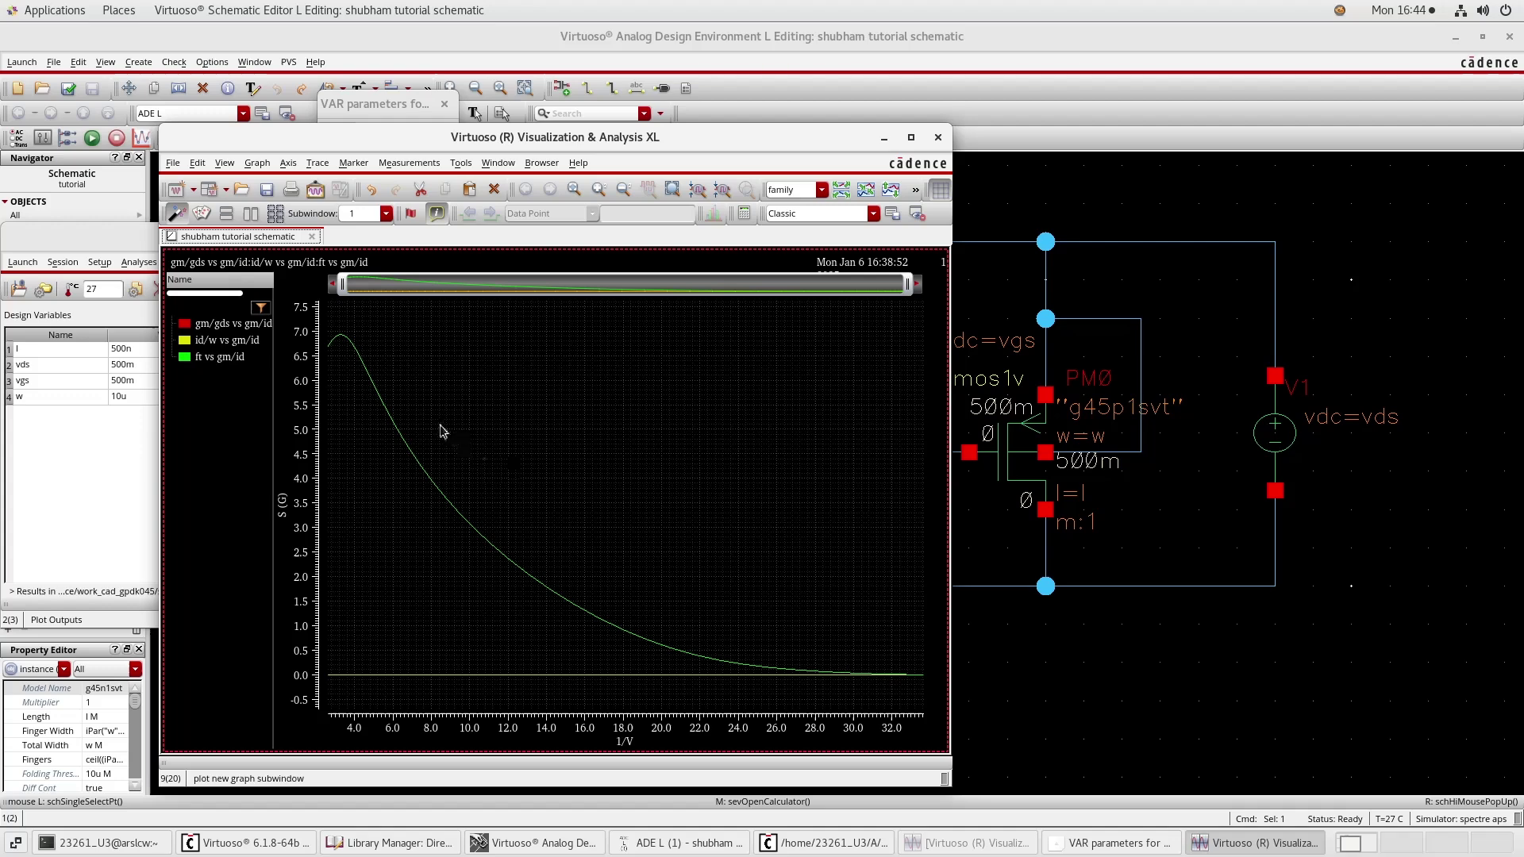
pyautogui.click(840, 190)
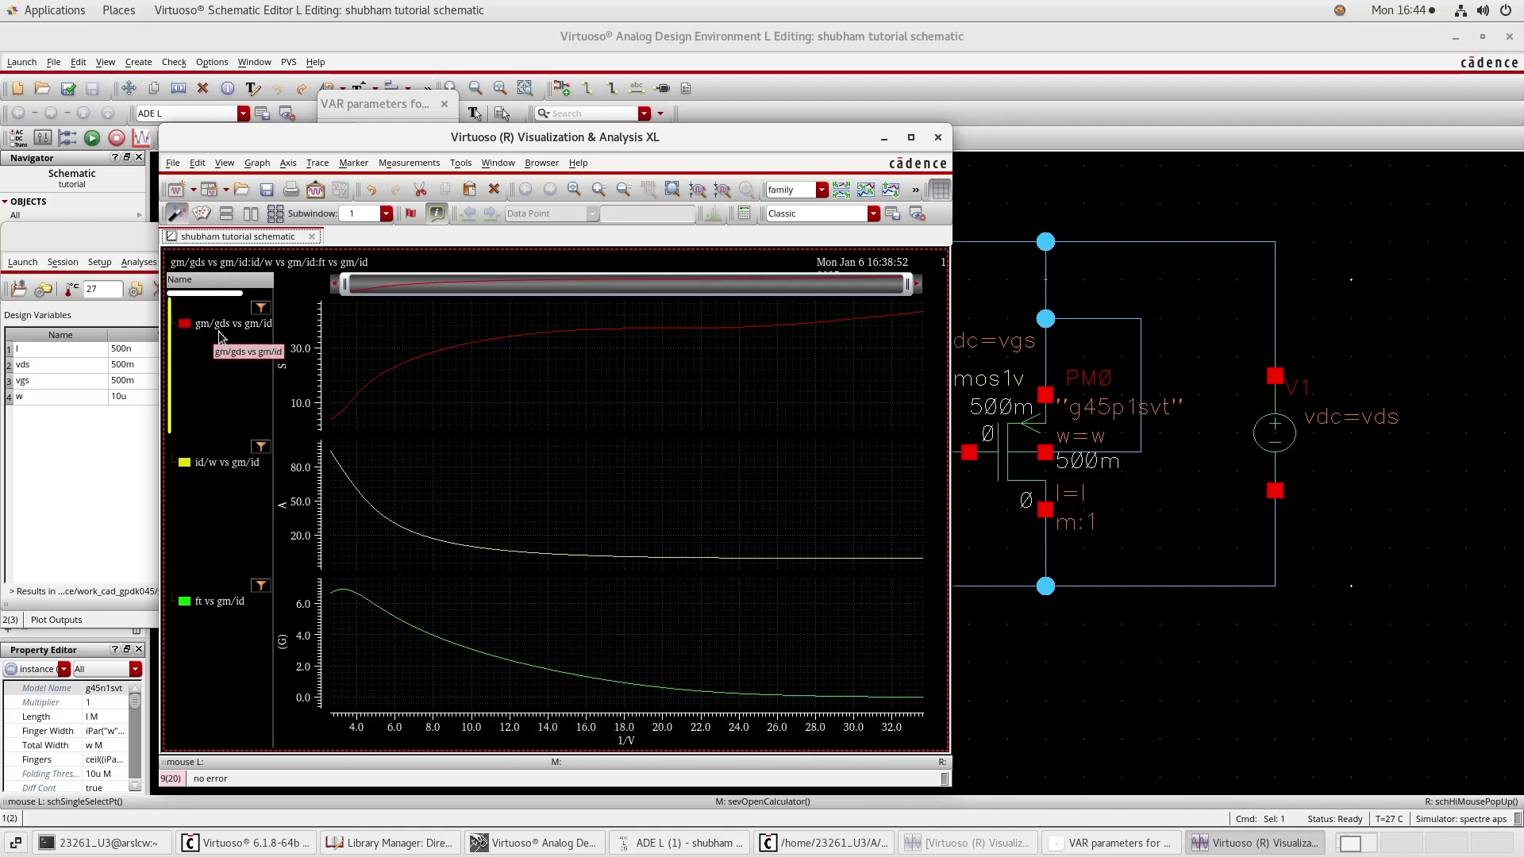
# Step: Open Parametric Analysis from ADE L and add a sweep of variable l from 45n to 2u
pyautogui.click(95, 454)
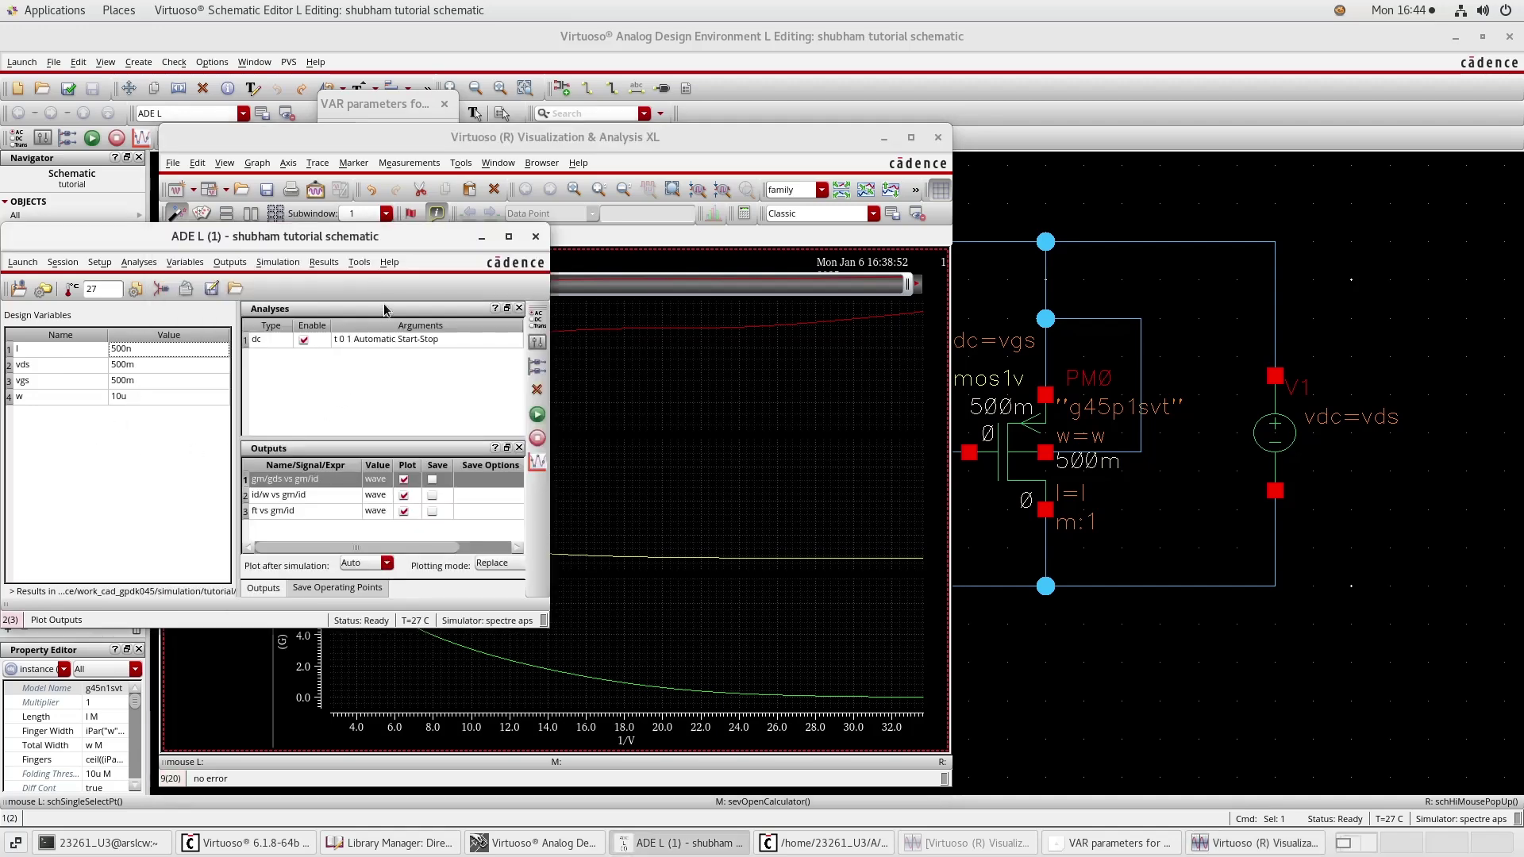
pyautogui.click(362, 262)
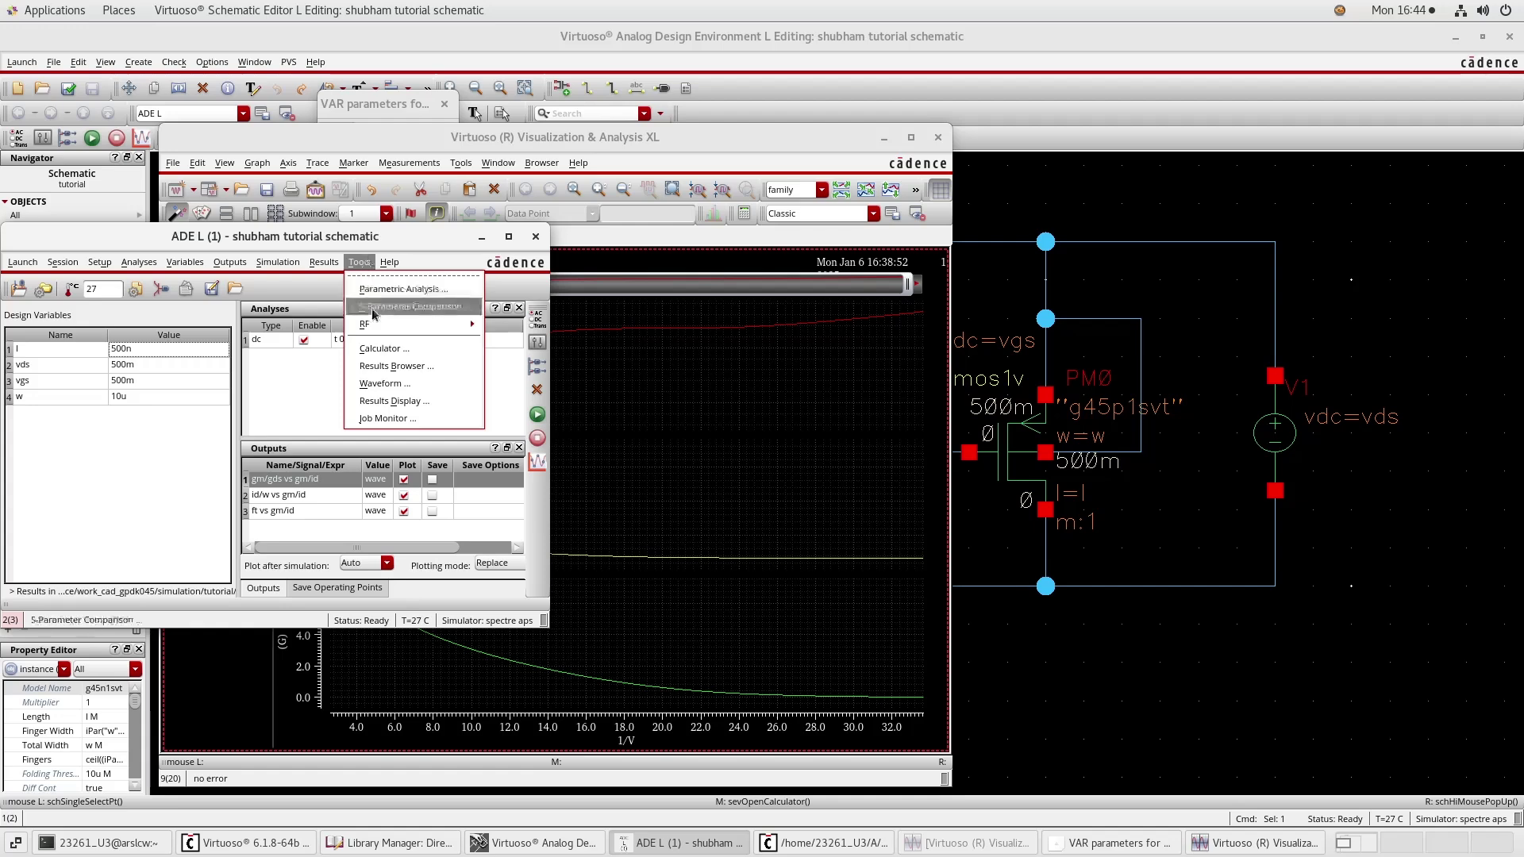
pyautogui.click(384, 290)
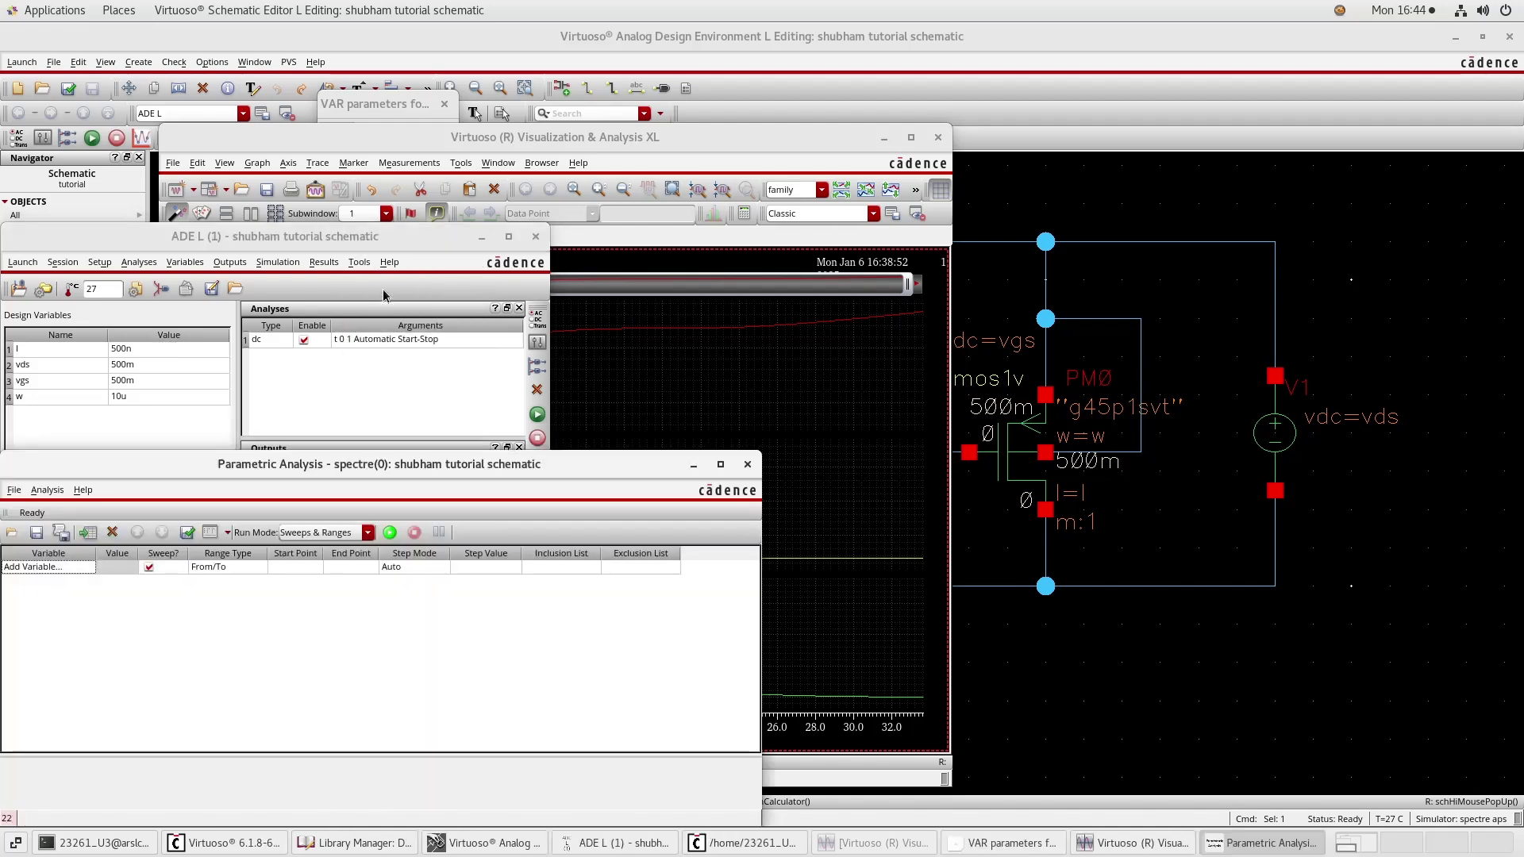
pyautogui.click(69, 567)
pyautogui.click(89, 568)
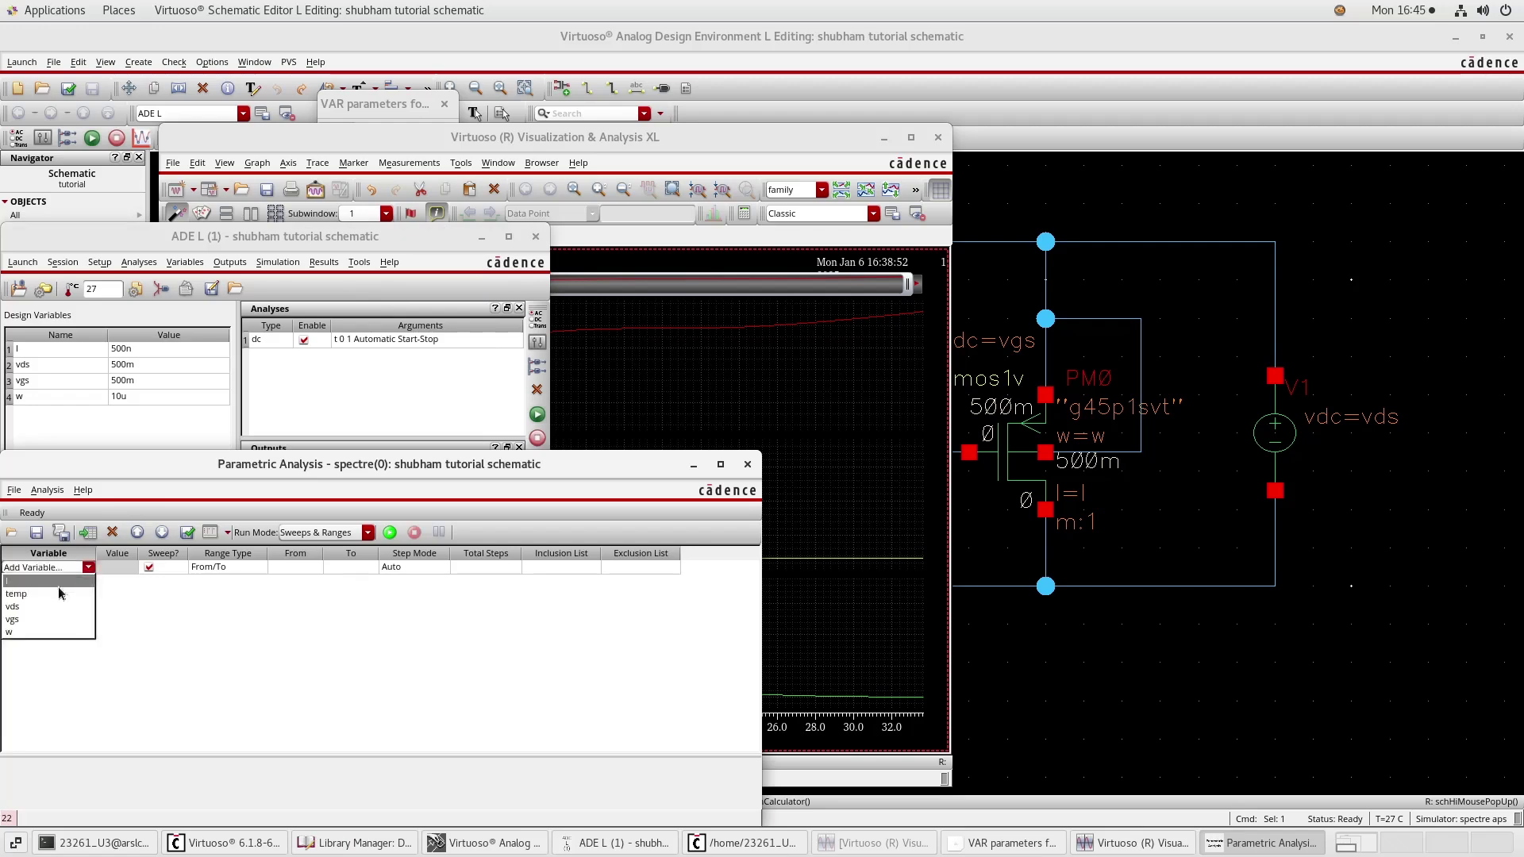
pyautogui.click(60, 581)
pyautogui.click(287, 565)
pyautogui.write('45n')
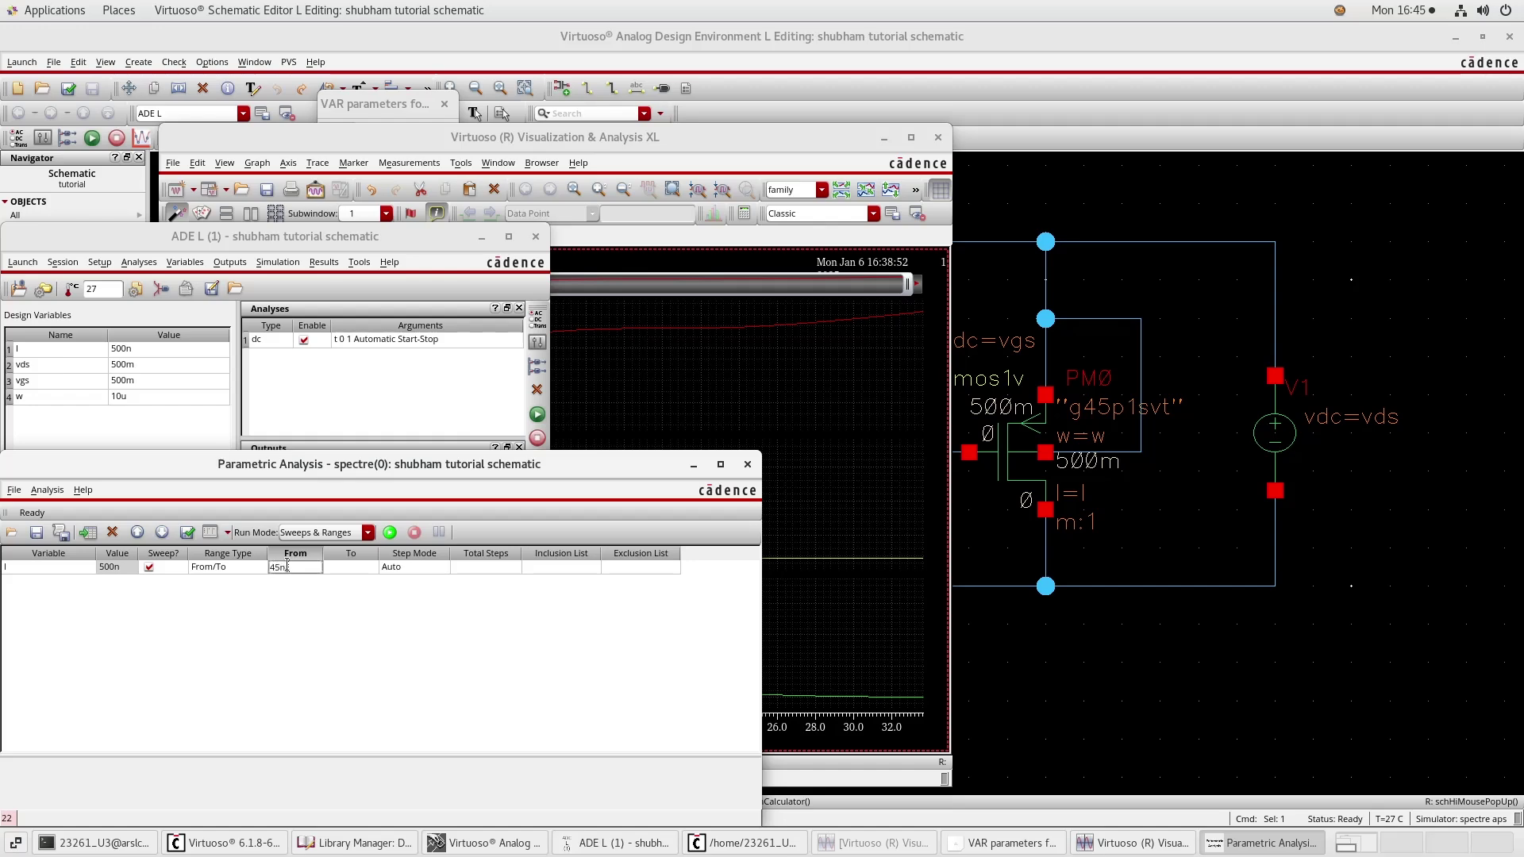
pyautogui.click(354, 566)
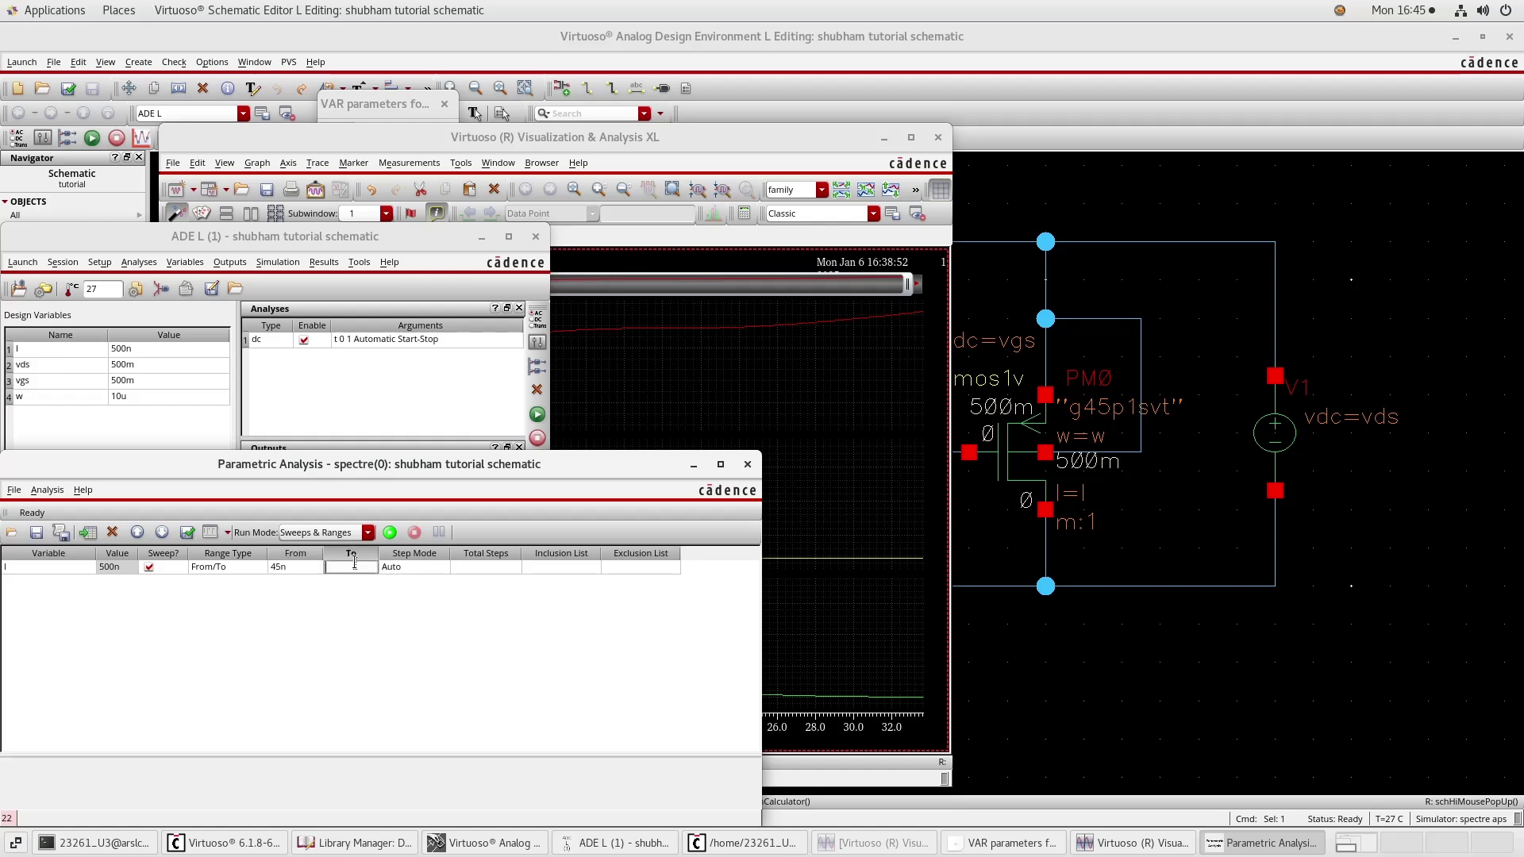
pyautogui.write('2u')
# Step: Set the l sweep to Linear Steps with a step size of 50n
pyautogui.click(417, 568)
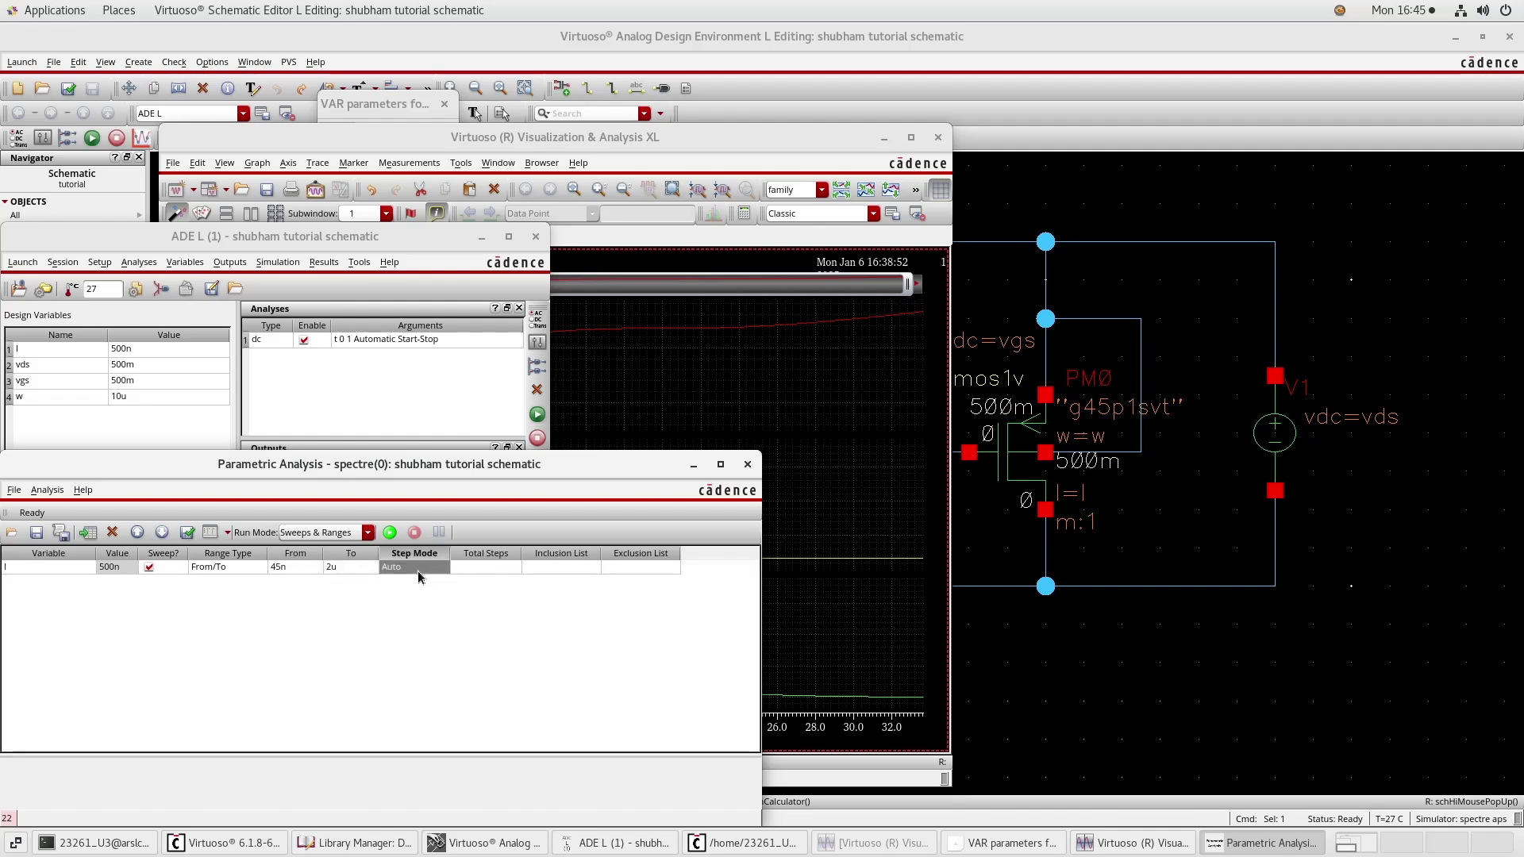
pyautogui.click(443, 567)
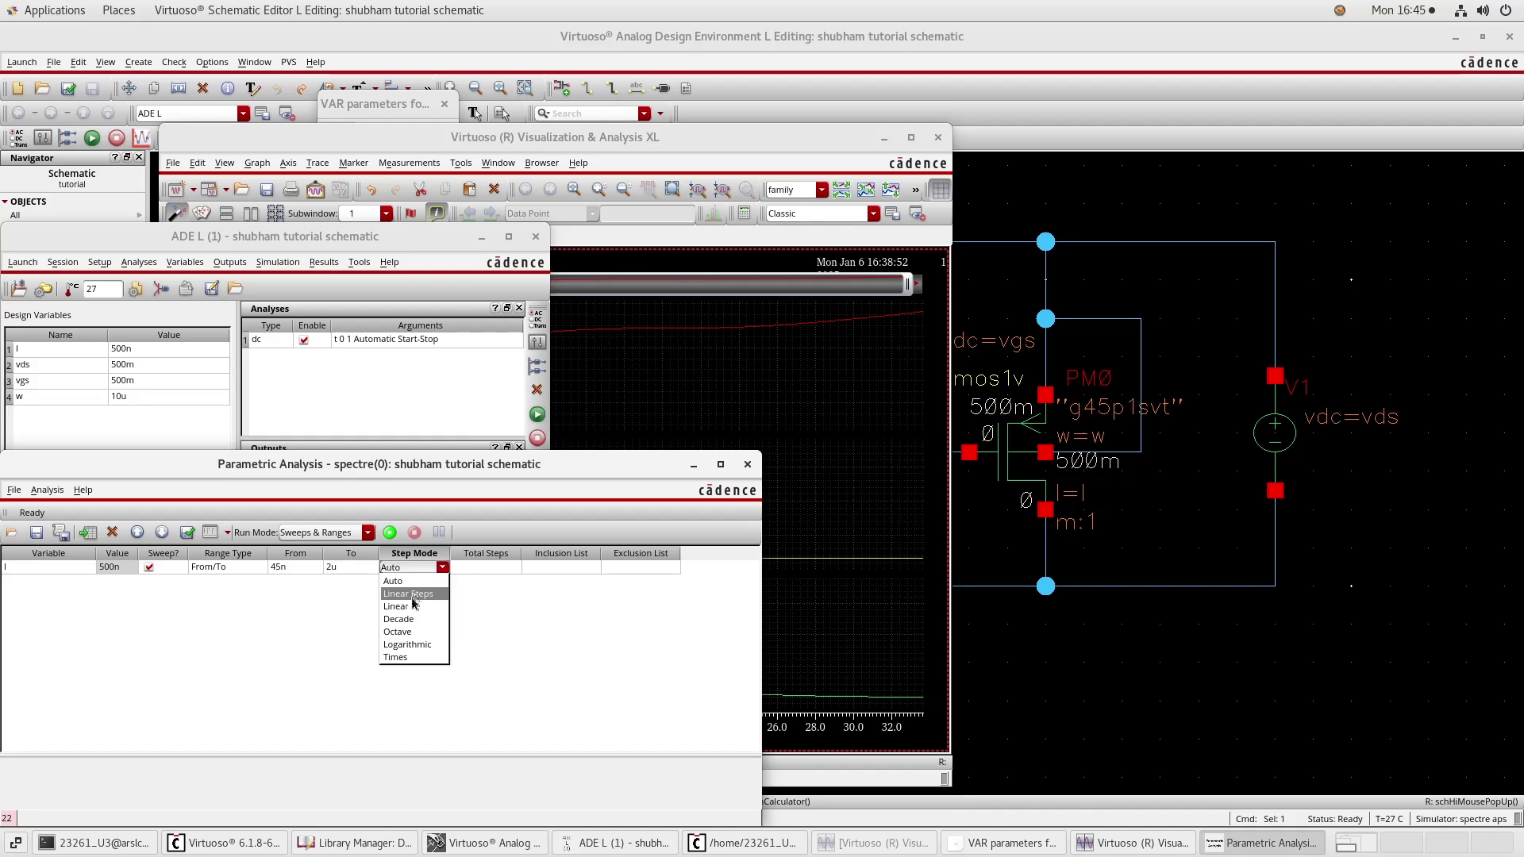
pyautogui.click(413, 597)
pyautogui.click(496, 568)
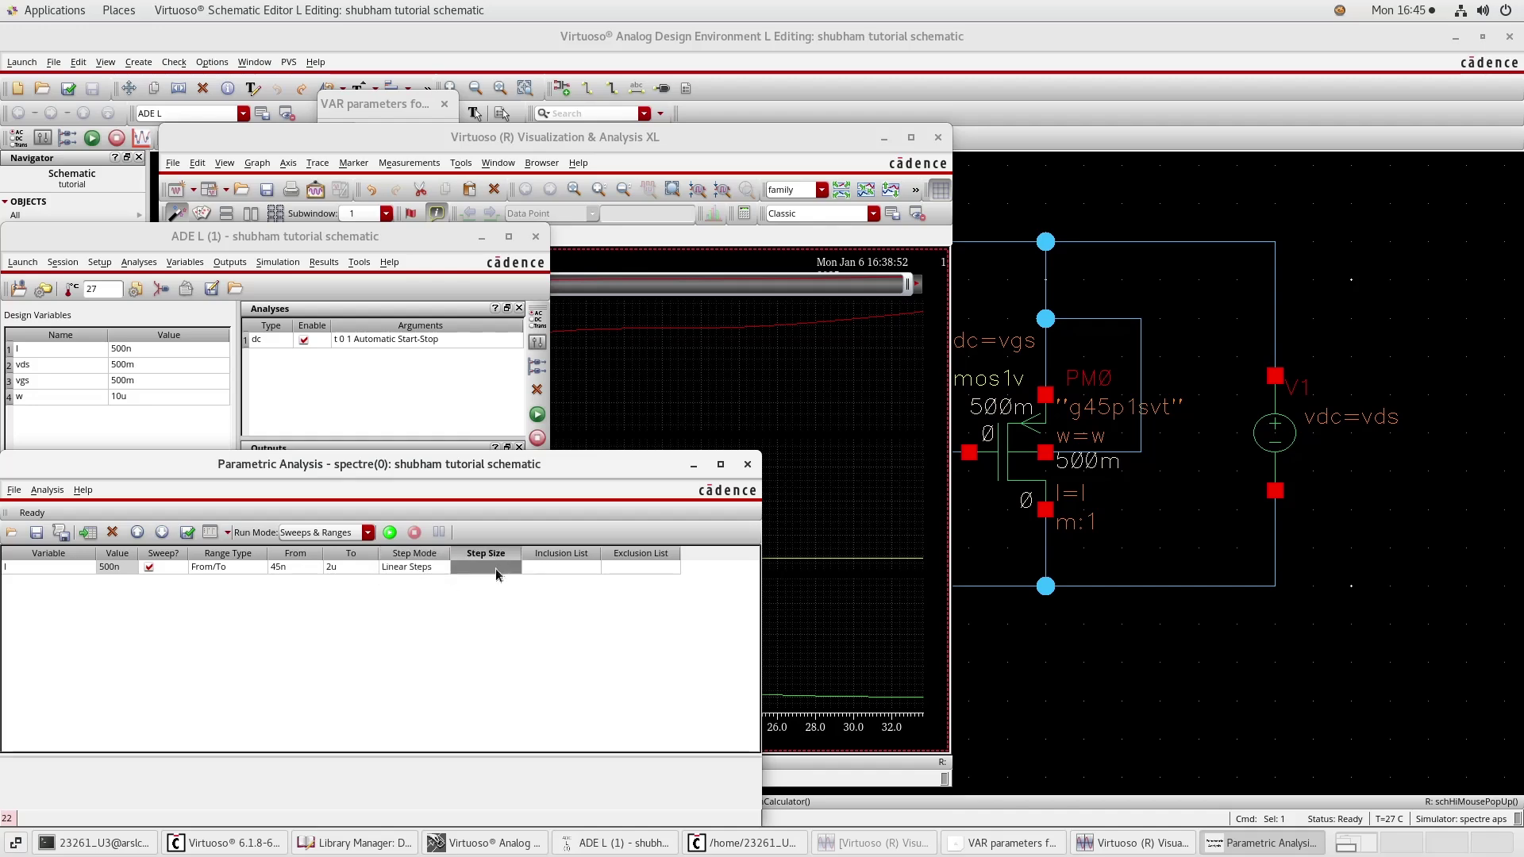
pyautogui.click(496, 569)
pyautogui.write('50n')
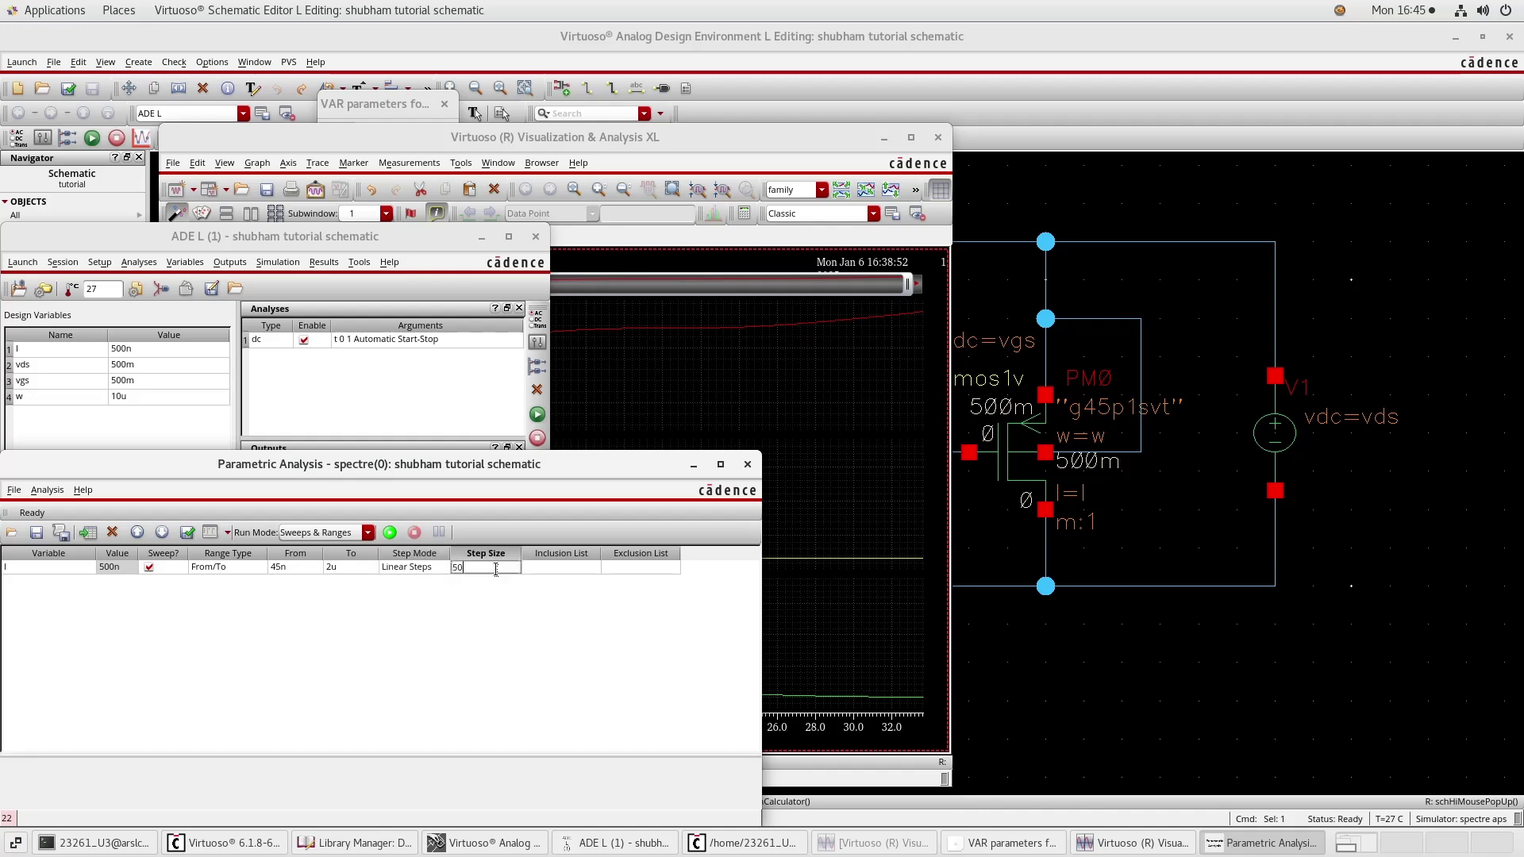
pyautogui.click(490, 615)
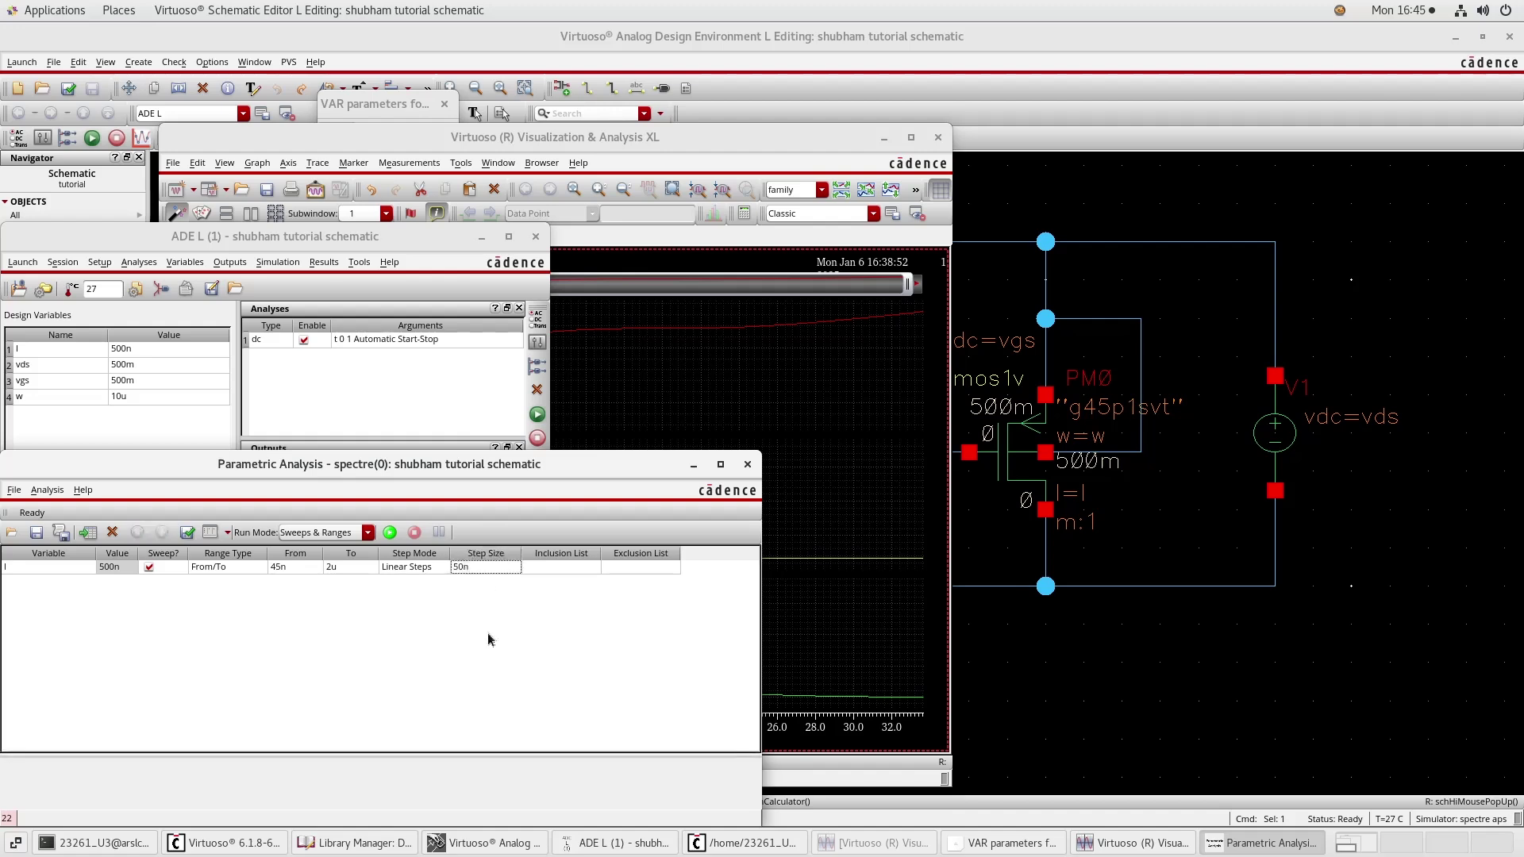
# Step: Run the parametric sweep, examine the gm/gds, id/w and ft curves in the maximized graph window, and minimize it
pyautogui.click(390, 533)
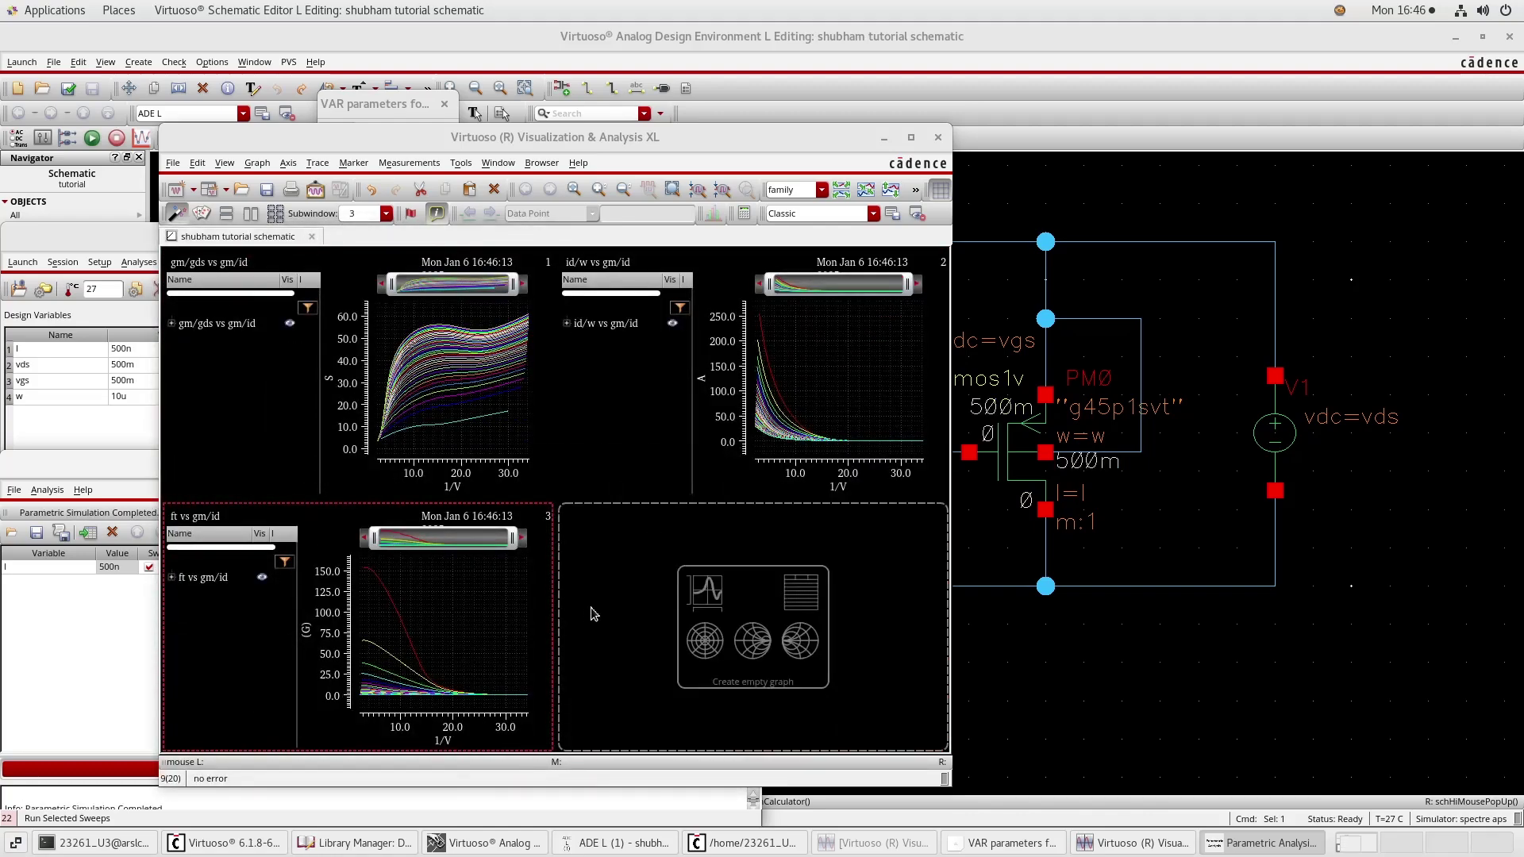
pyautogui.click(910, 137)
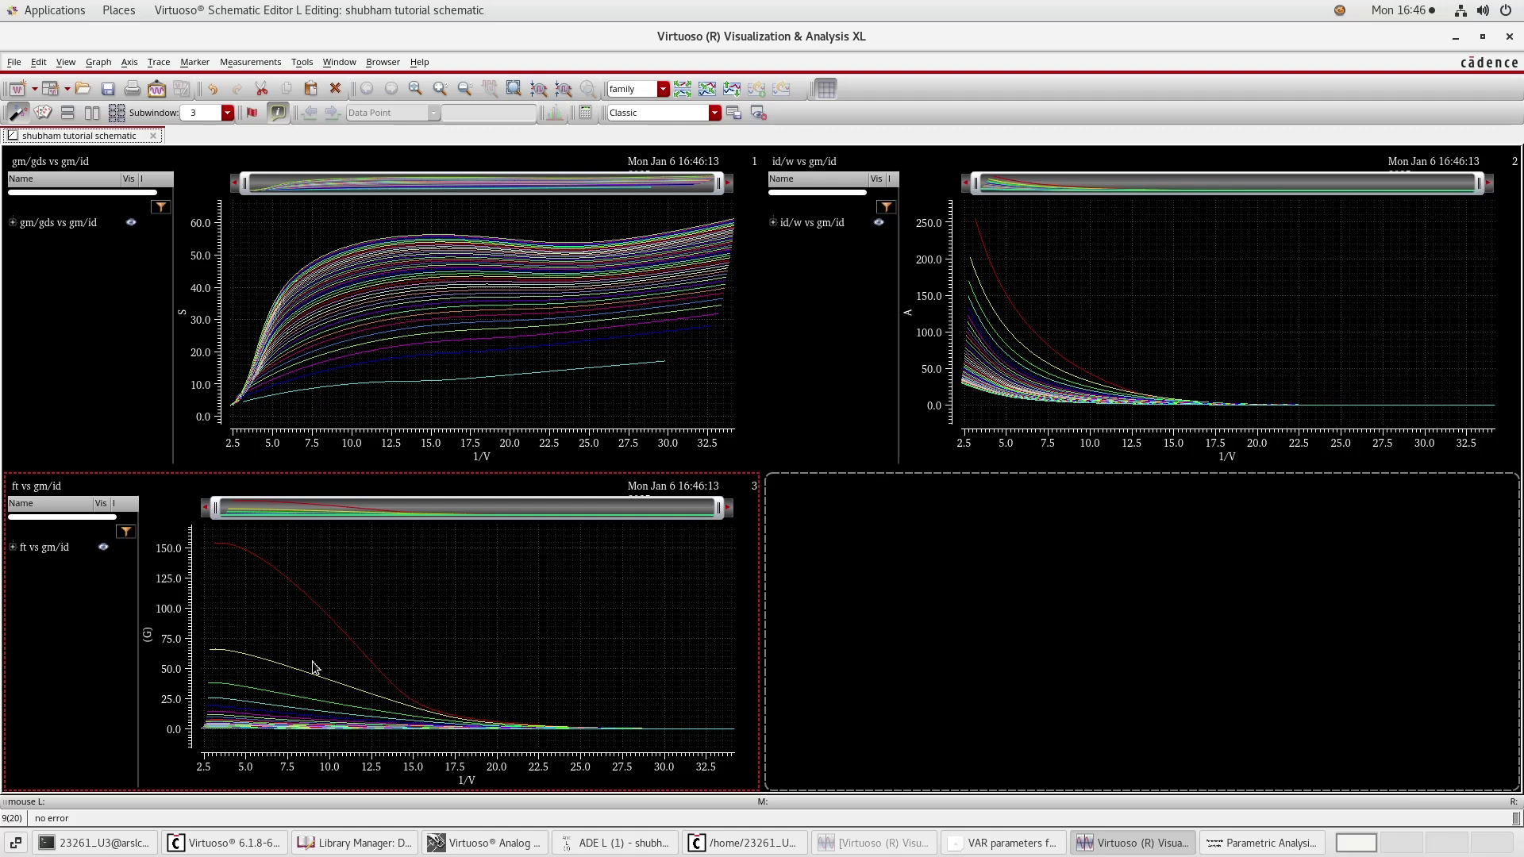
pyautogui.click(1456, 37)
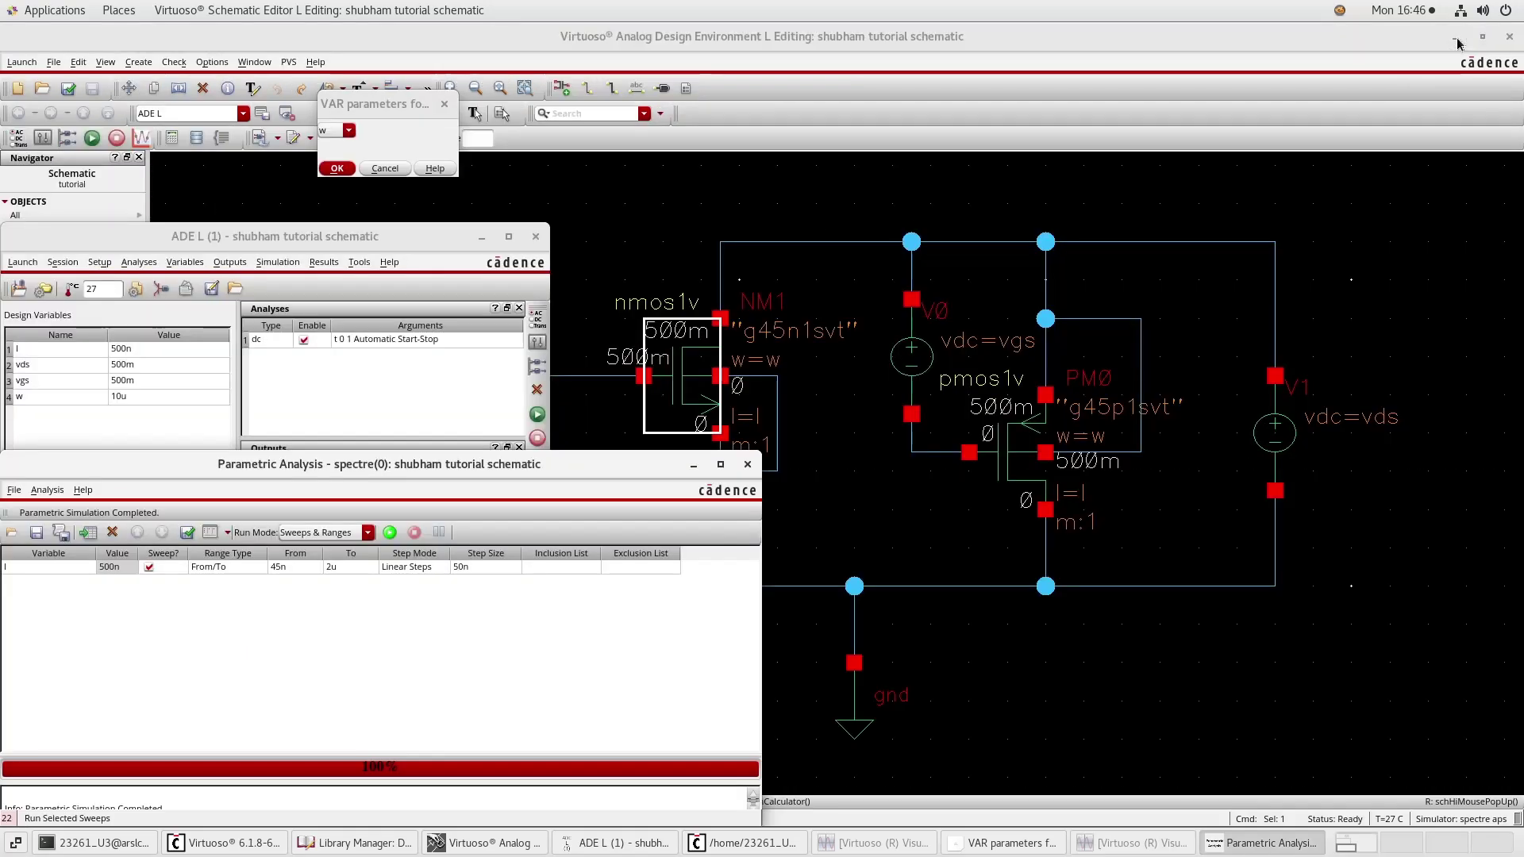
# Step: Close the leftover VAR parameters dialog and deselect NM1 in the schematic
pyautogui.click(435, 246)
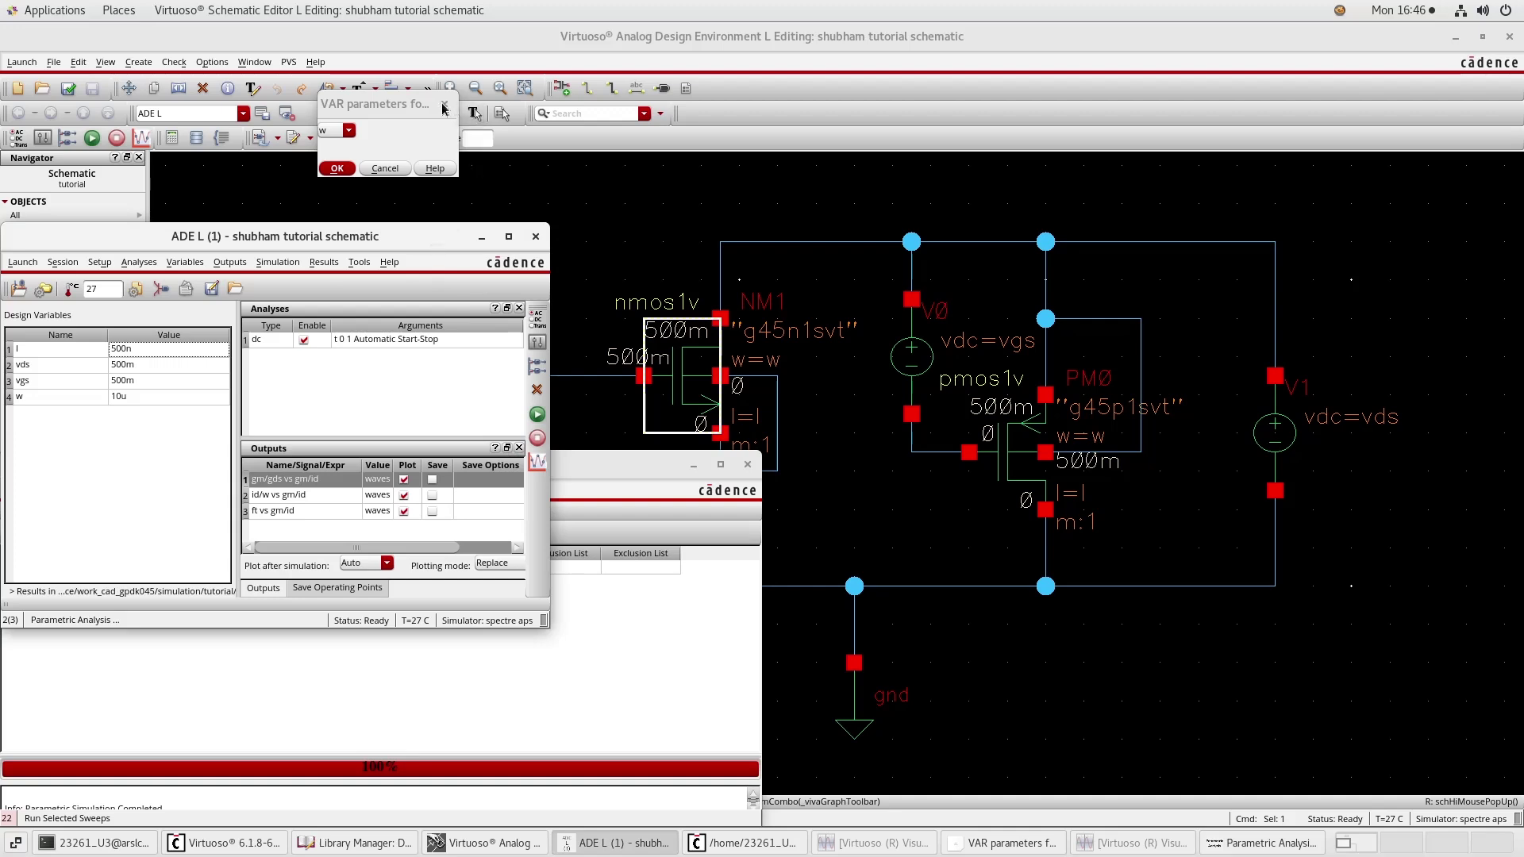
pyautogui.click(444, 107)
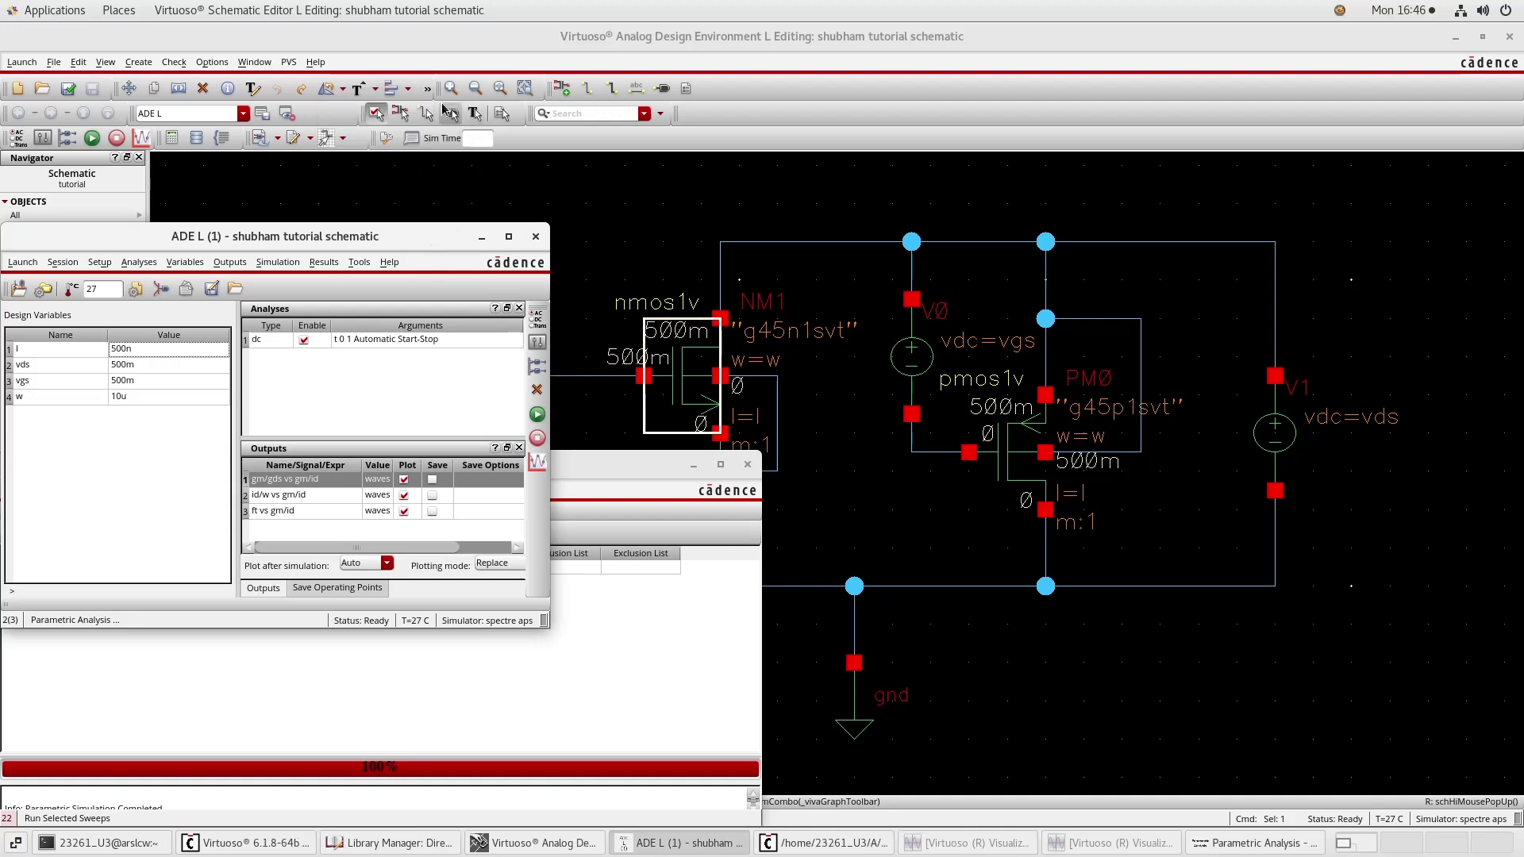
pyautogui.click(589, 223)
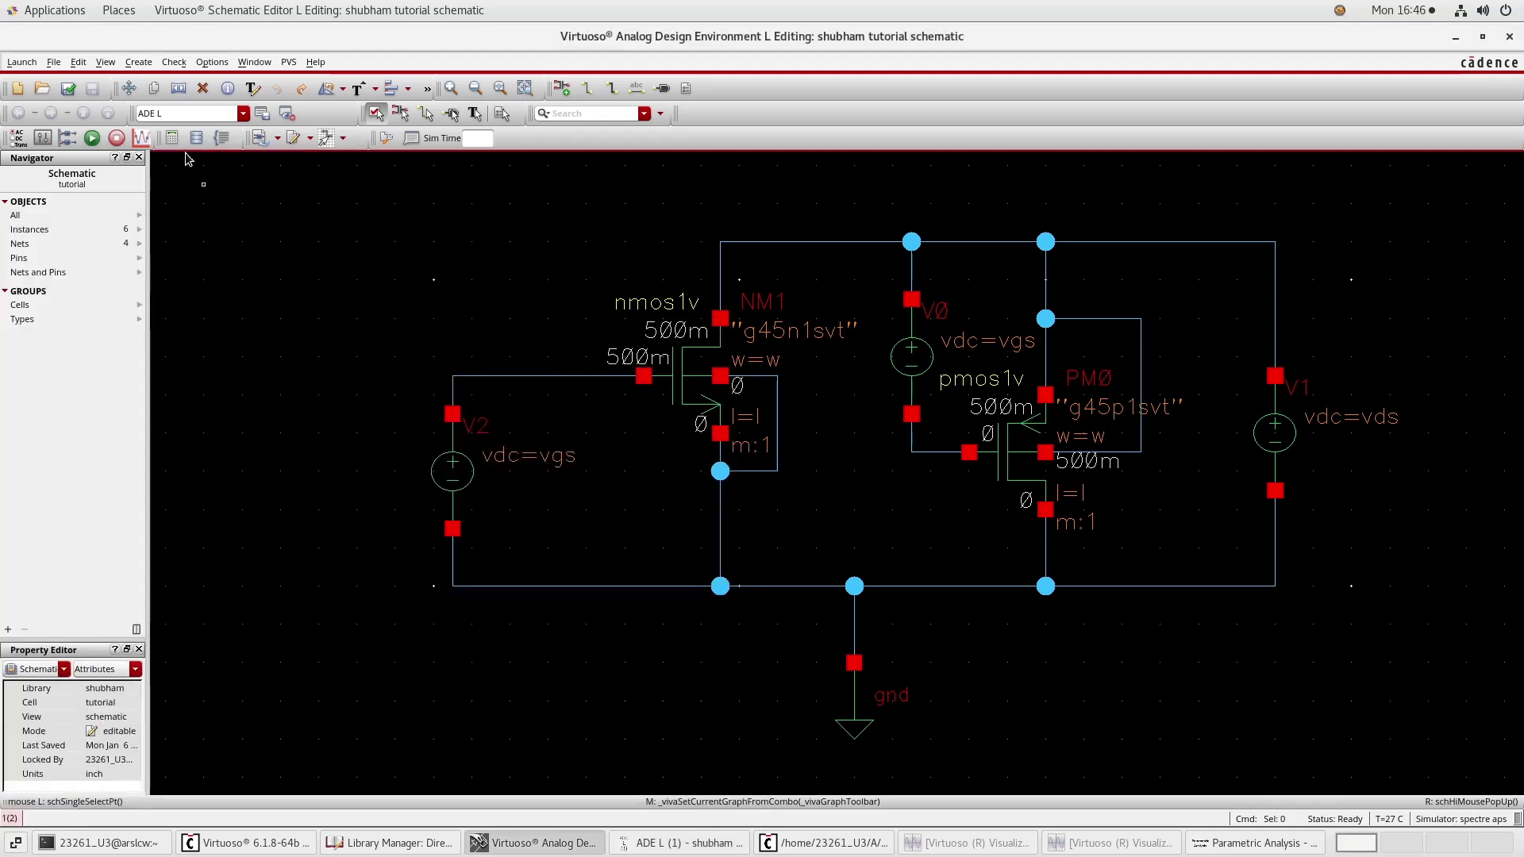
pyautogui.click(21, 62)
pyautogui.click(30, 81)
pyautogui.press('Escape')
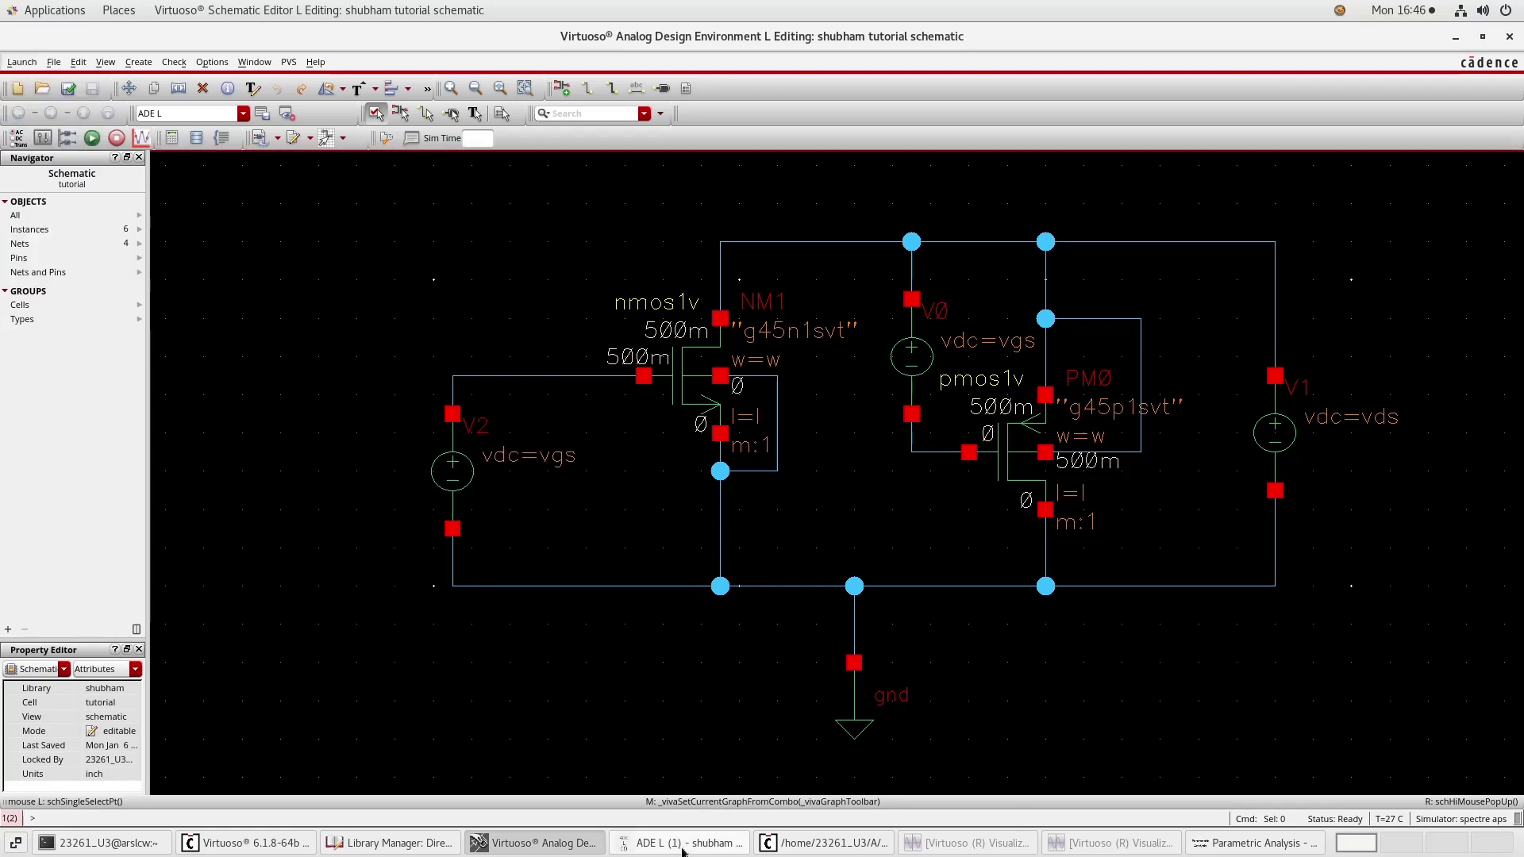
pyautogui.click(681, 845)
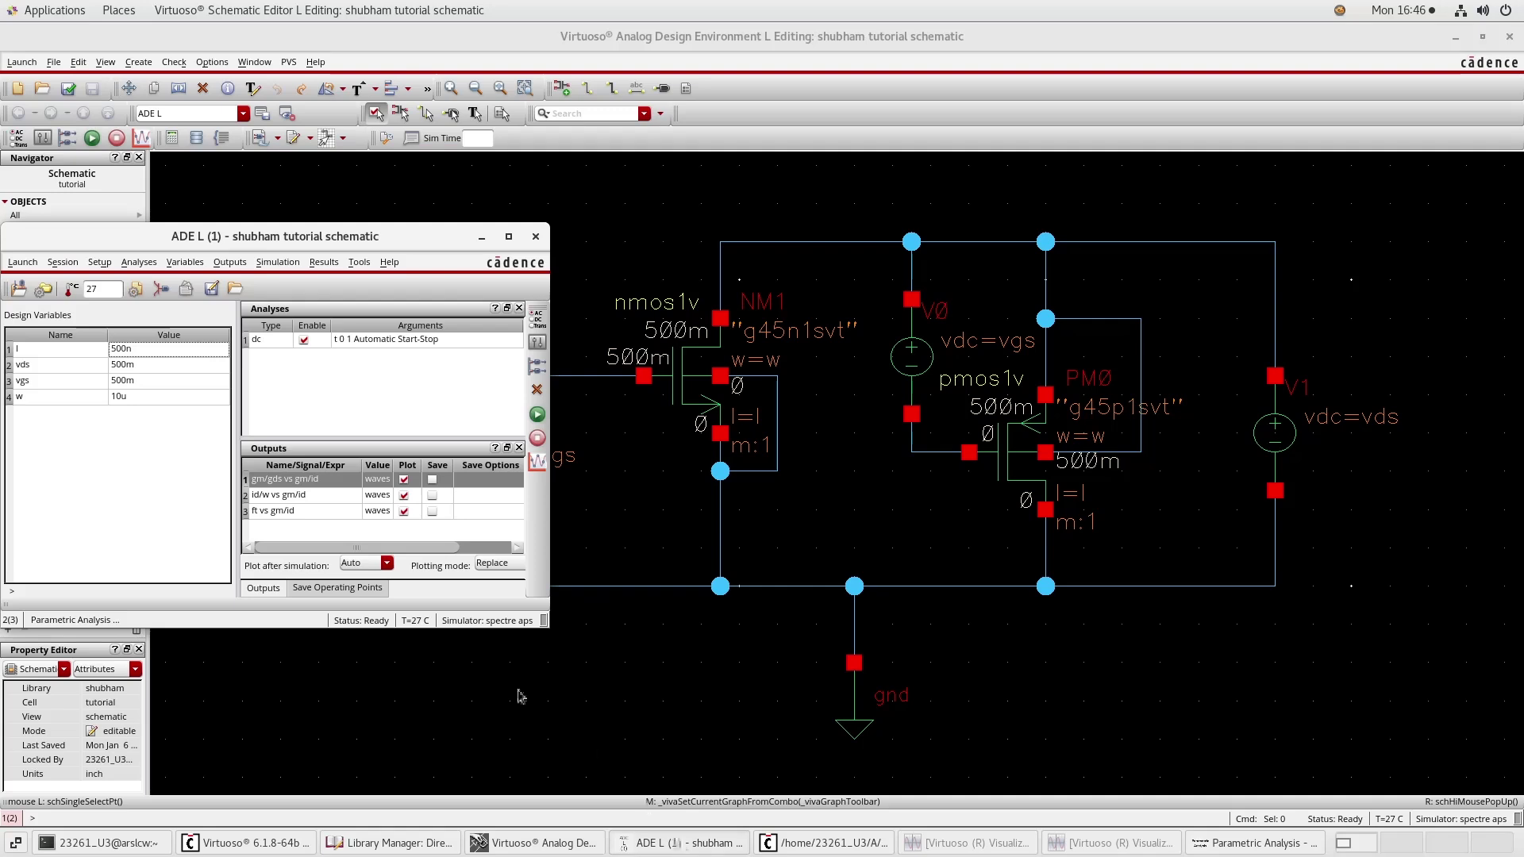
# Step: Review the model file and section in the ADE L model library setup and close it
pyautogui.rightClick(116, 423)
pyautogui.click(55, 510)
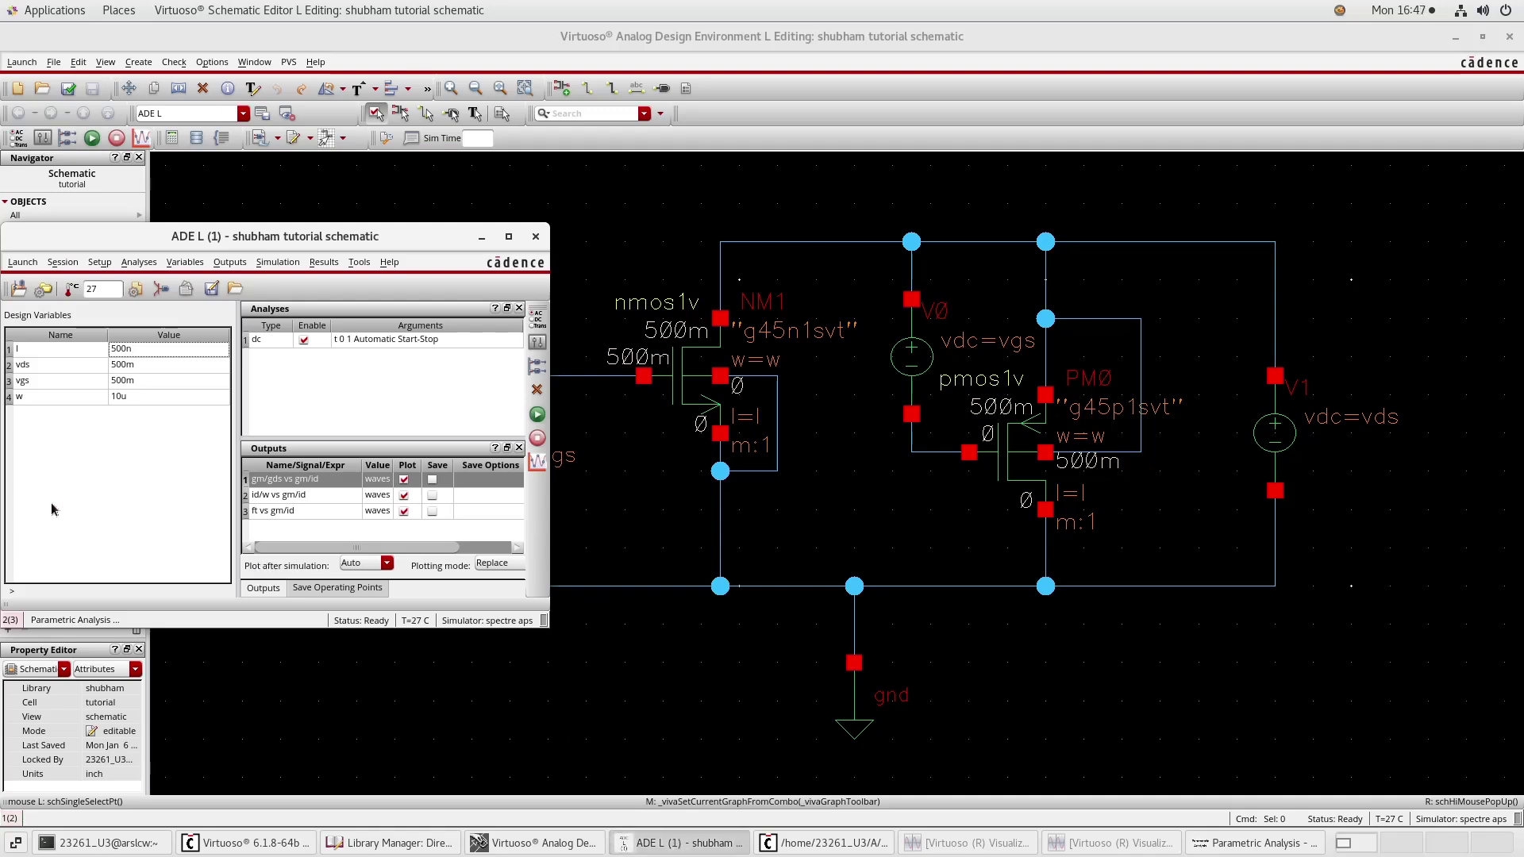
pyautogui.click(101, 267)
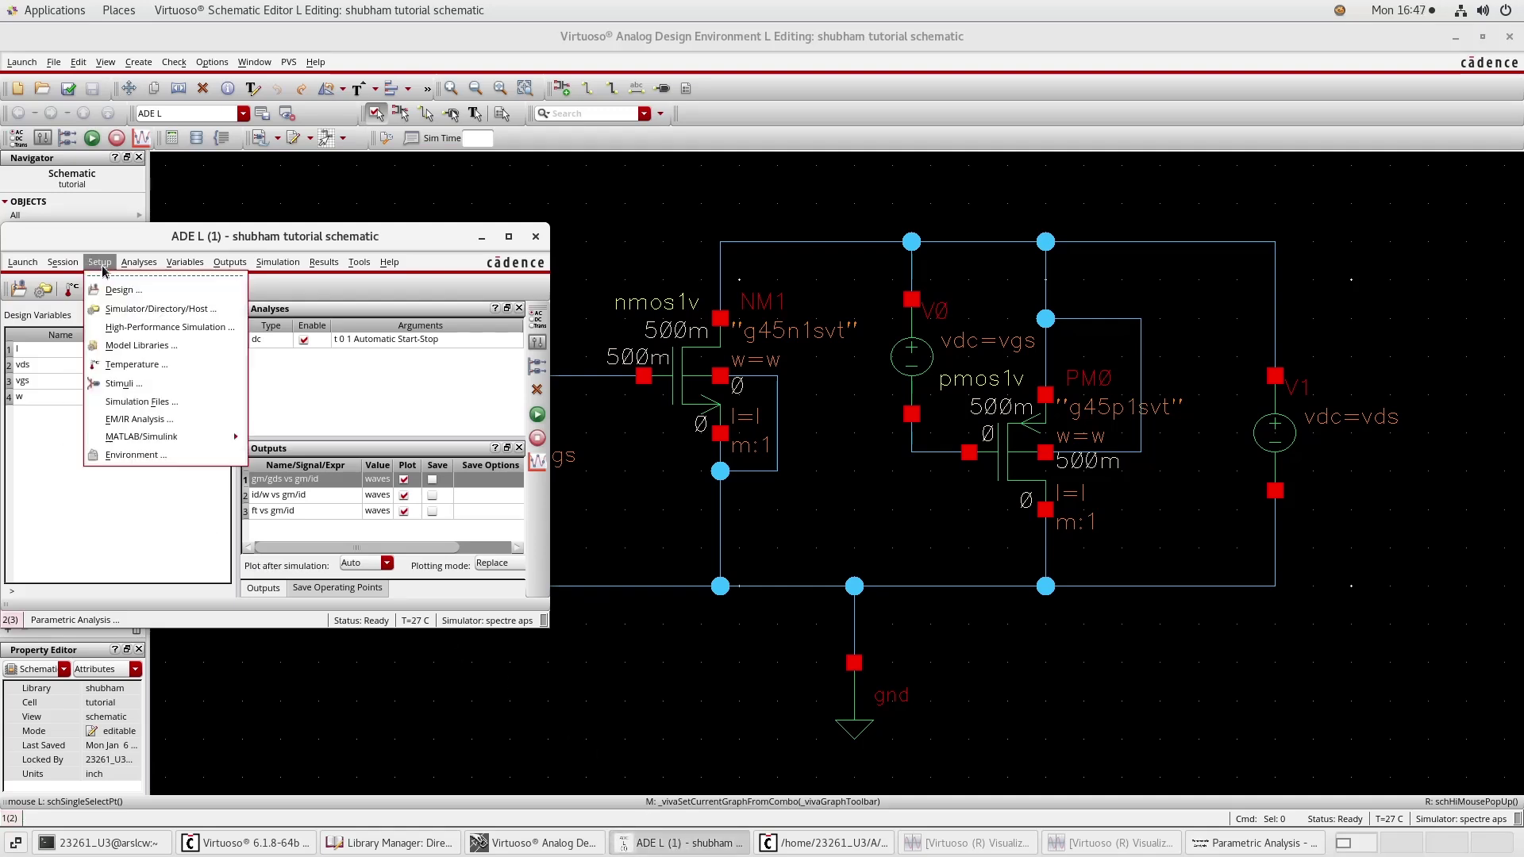
pyautogui.click(128, 346)
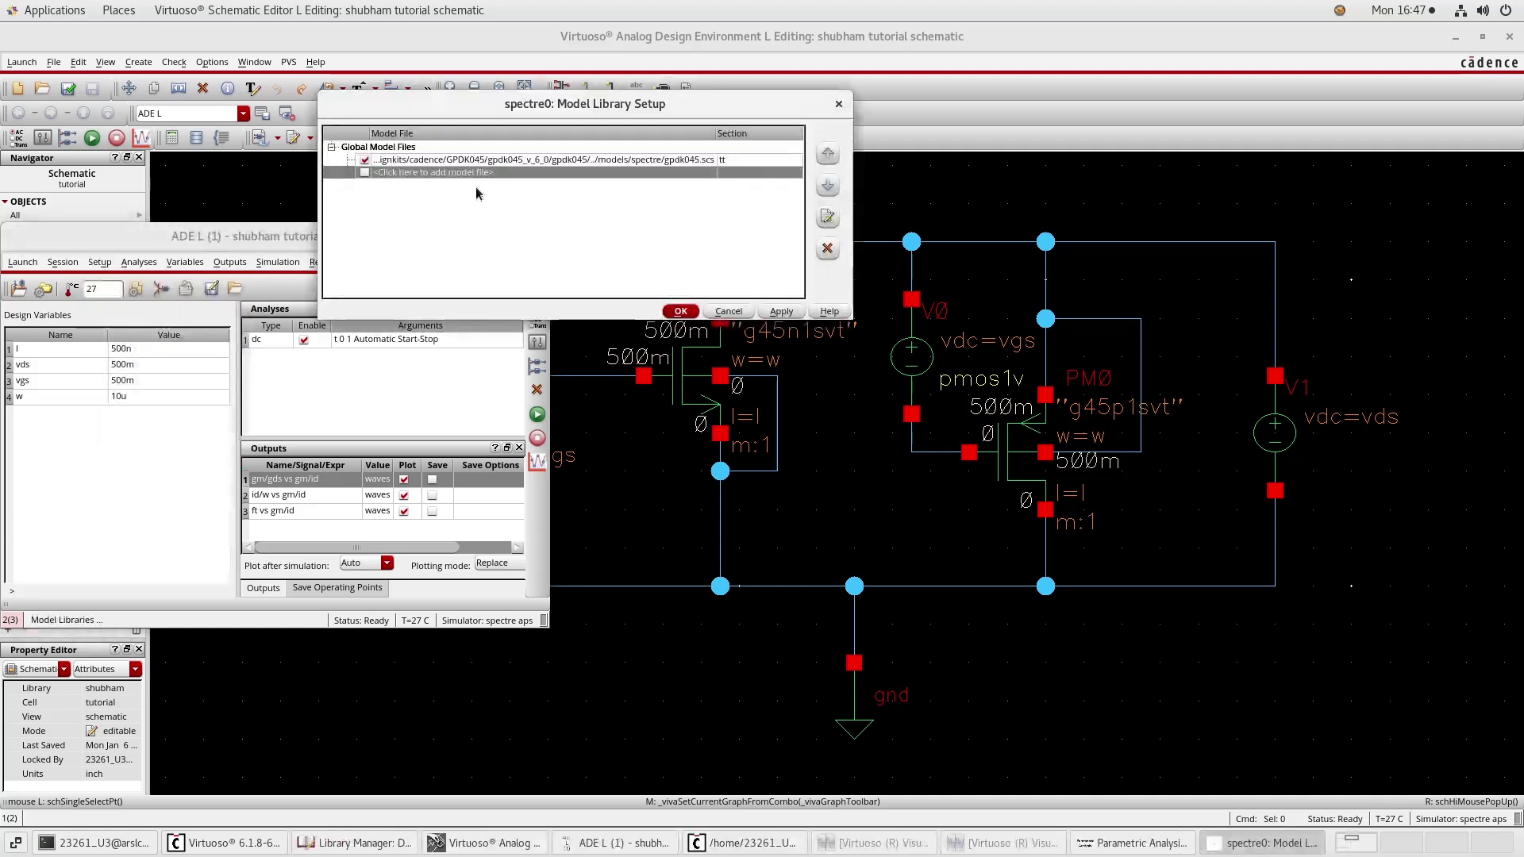
pyautogui.click(680, 312)
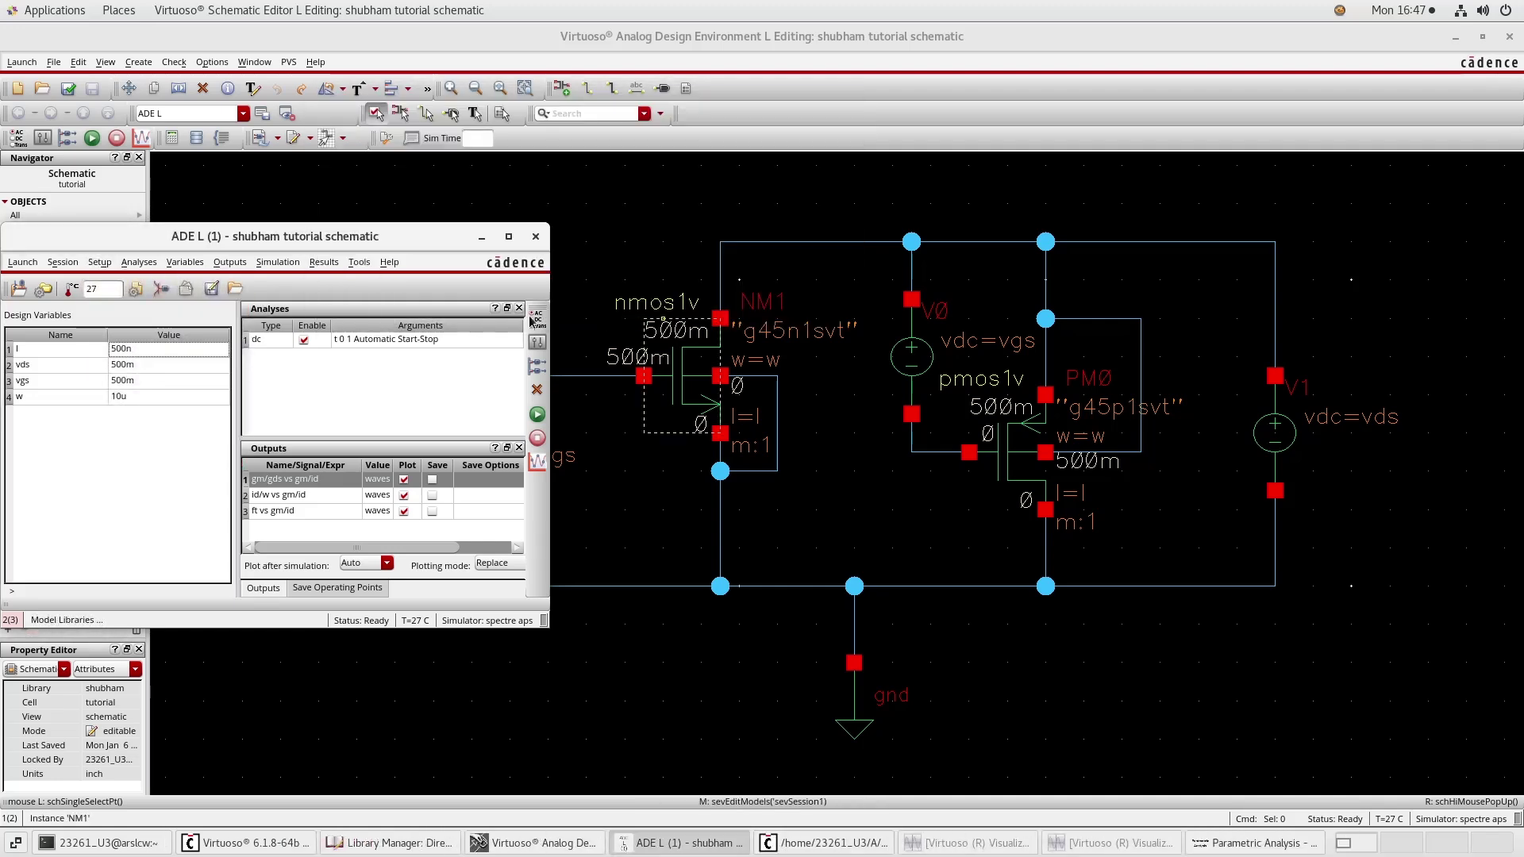
# Step: Review the dc analysis setup with its design variable sweep of vgs and close it
pyautogui.click(144, 272)
pyautogui.click(159, 290)
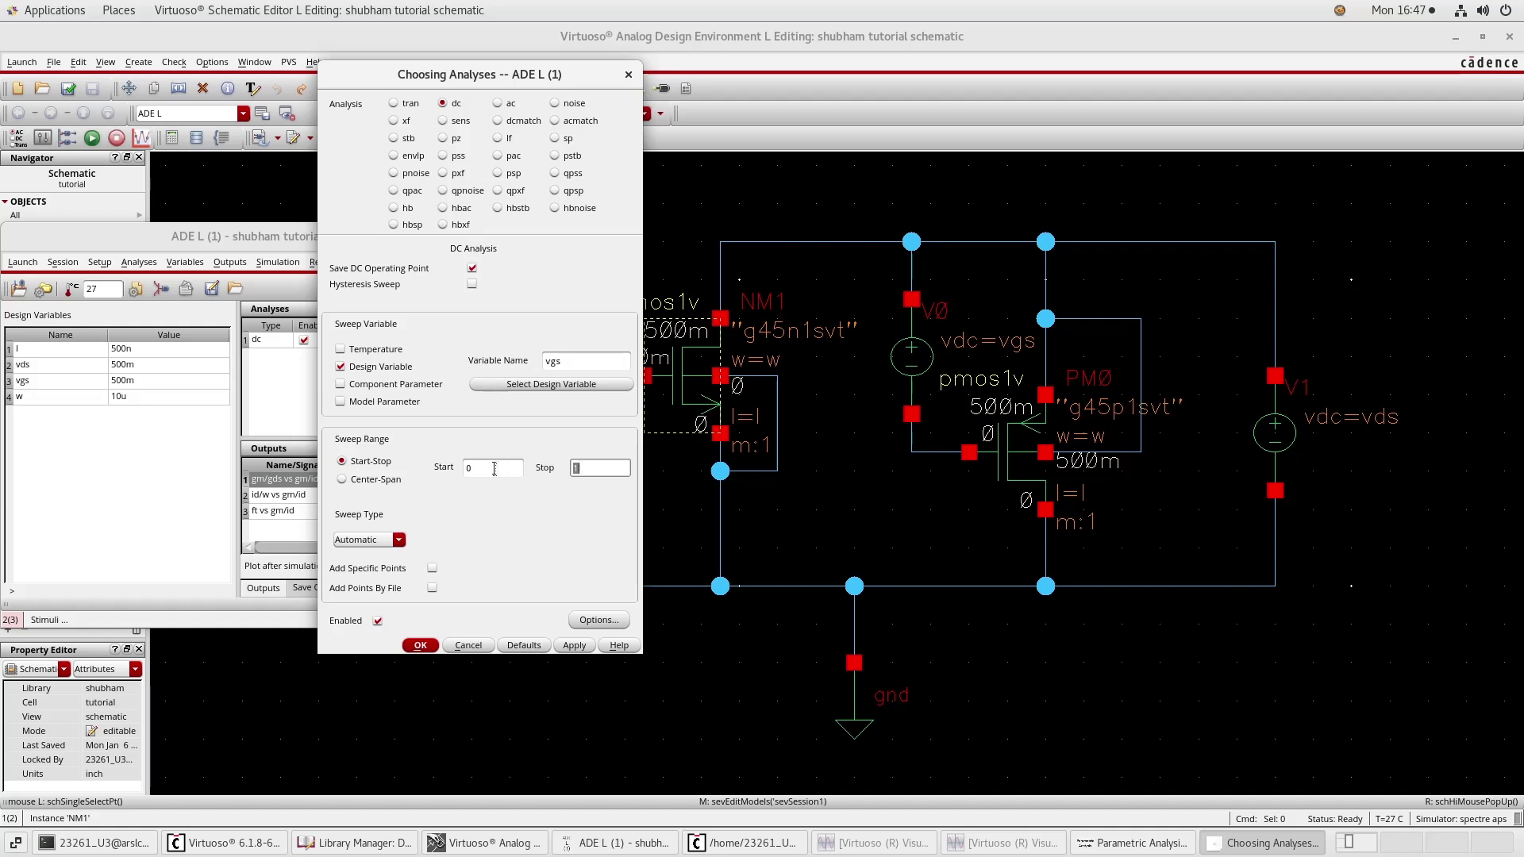
pyautogui.click(420, 645)
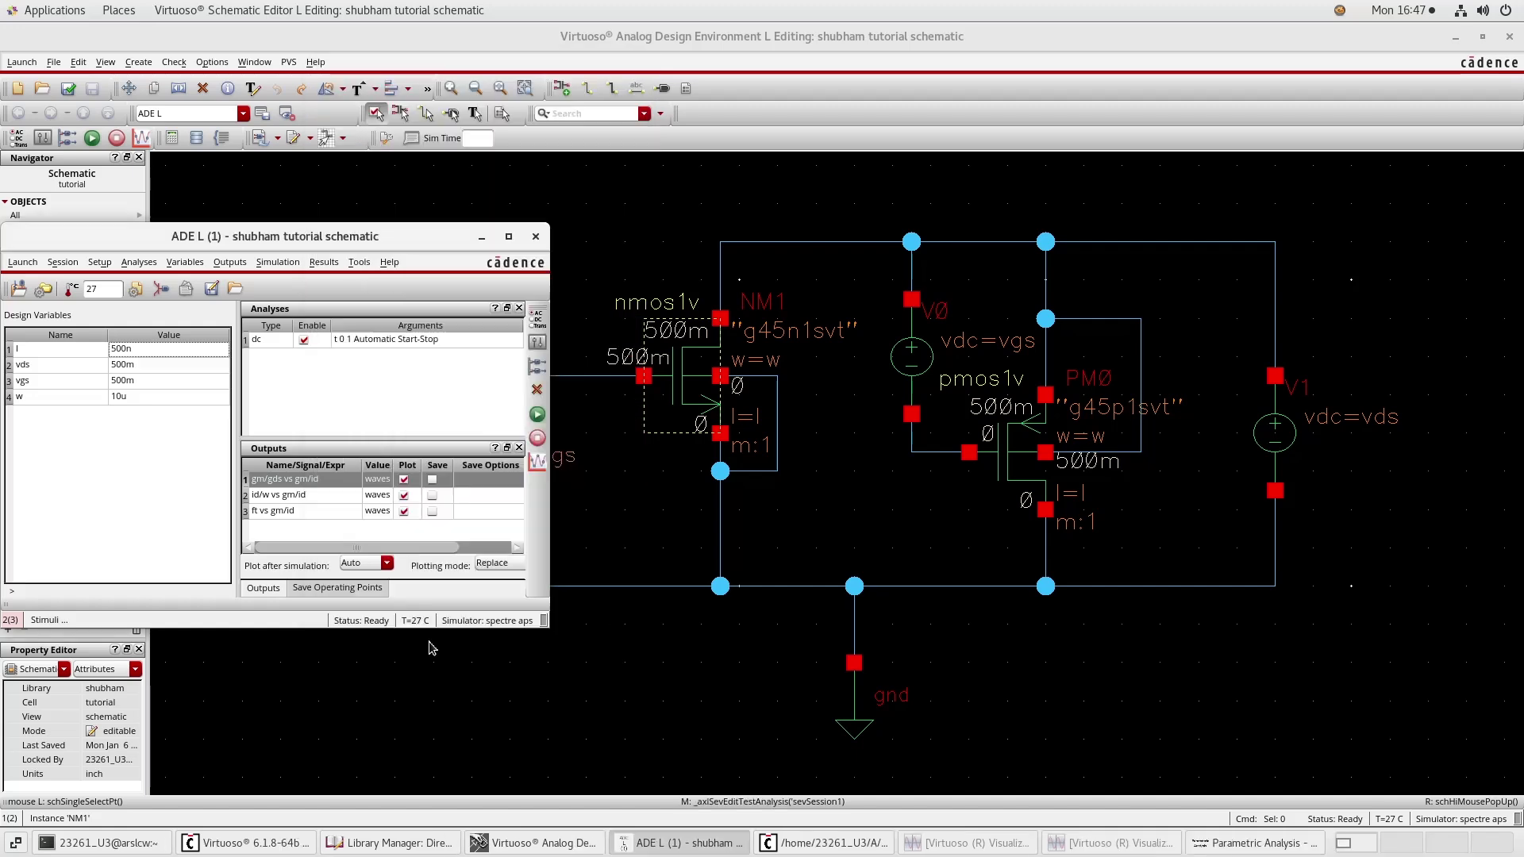
# Step: Check how OP parameters are selected for saving and view the saved operating points of NM1 and PM0
pyautogui.click(229, 262)
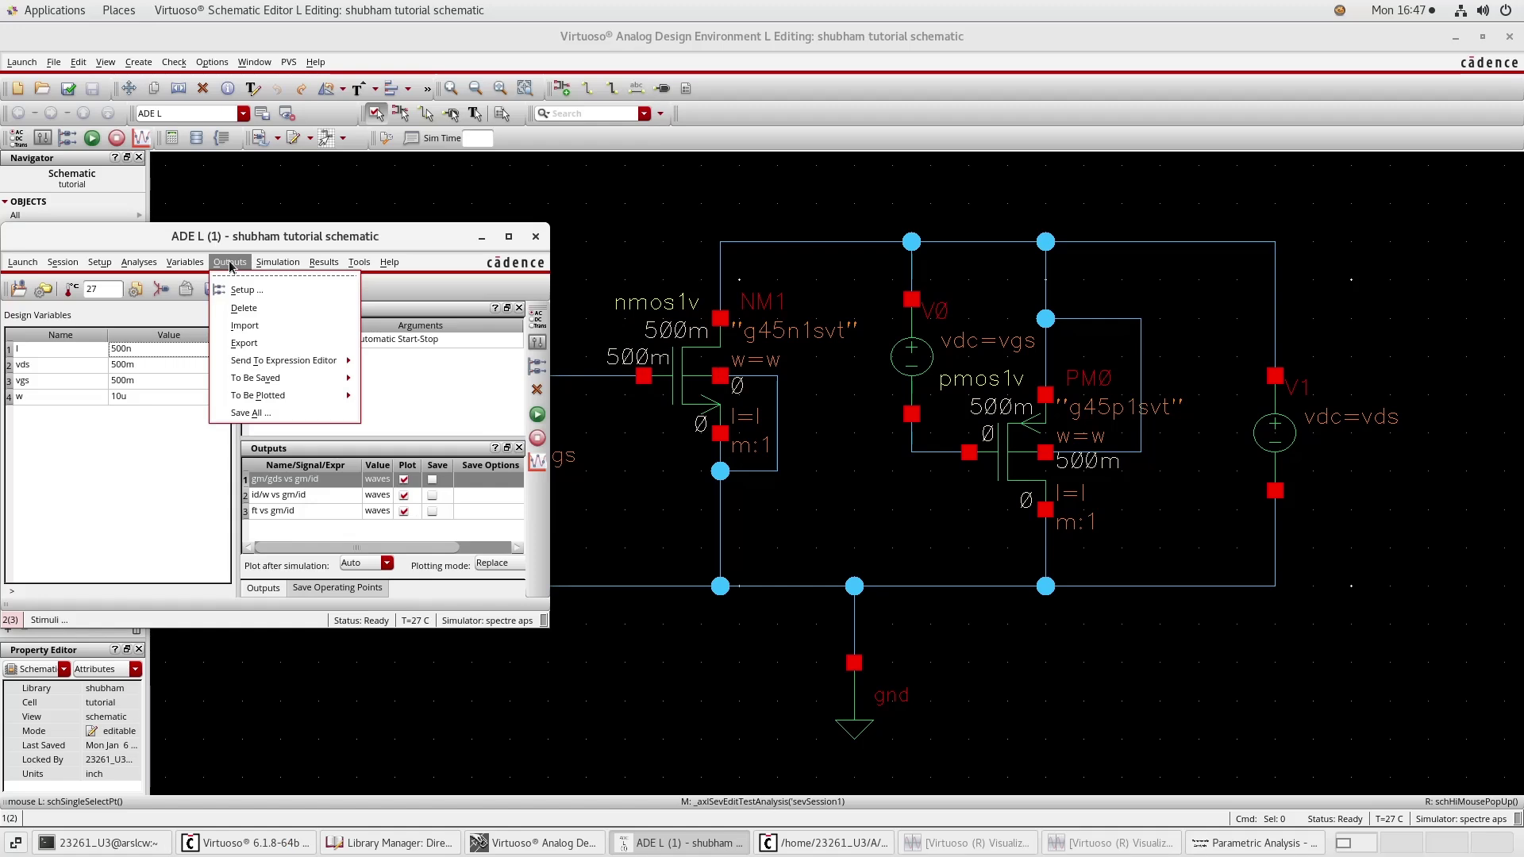
pyautogui.moveTo(293, 385)
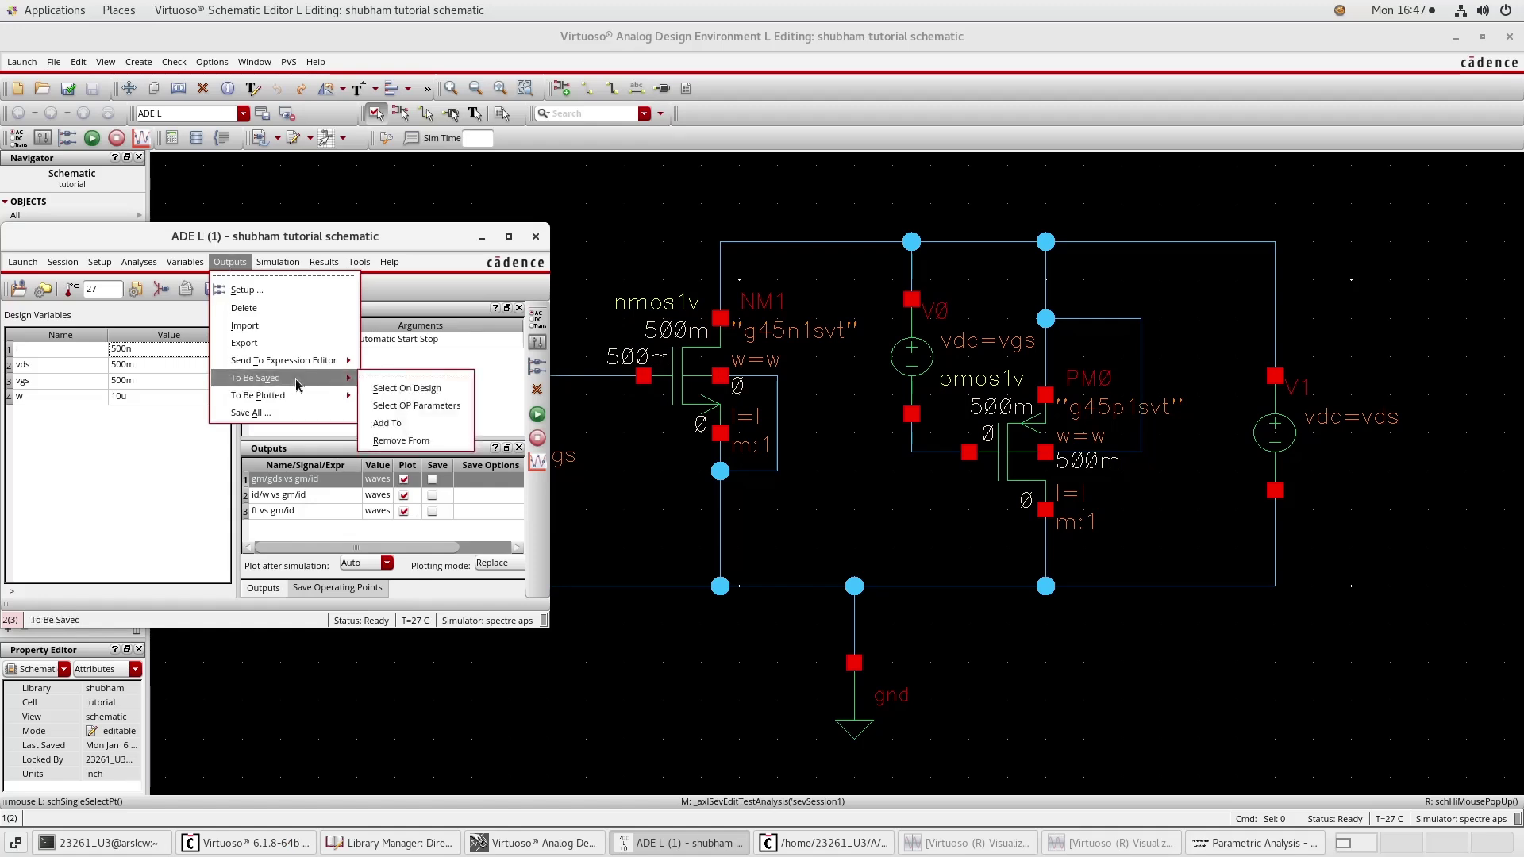
pyautogui.click(415, 406)
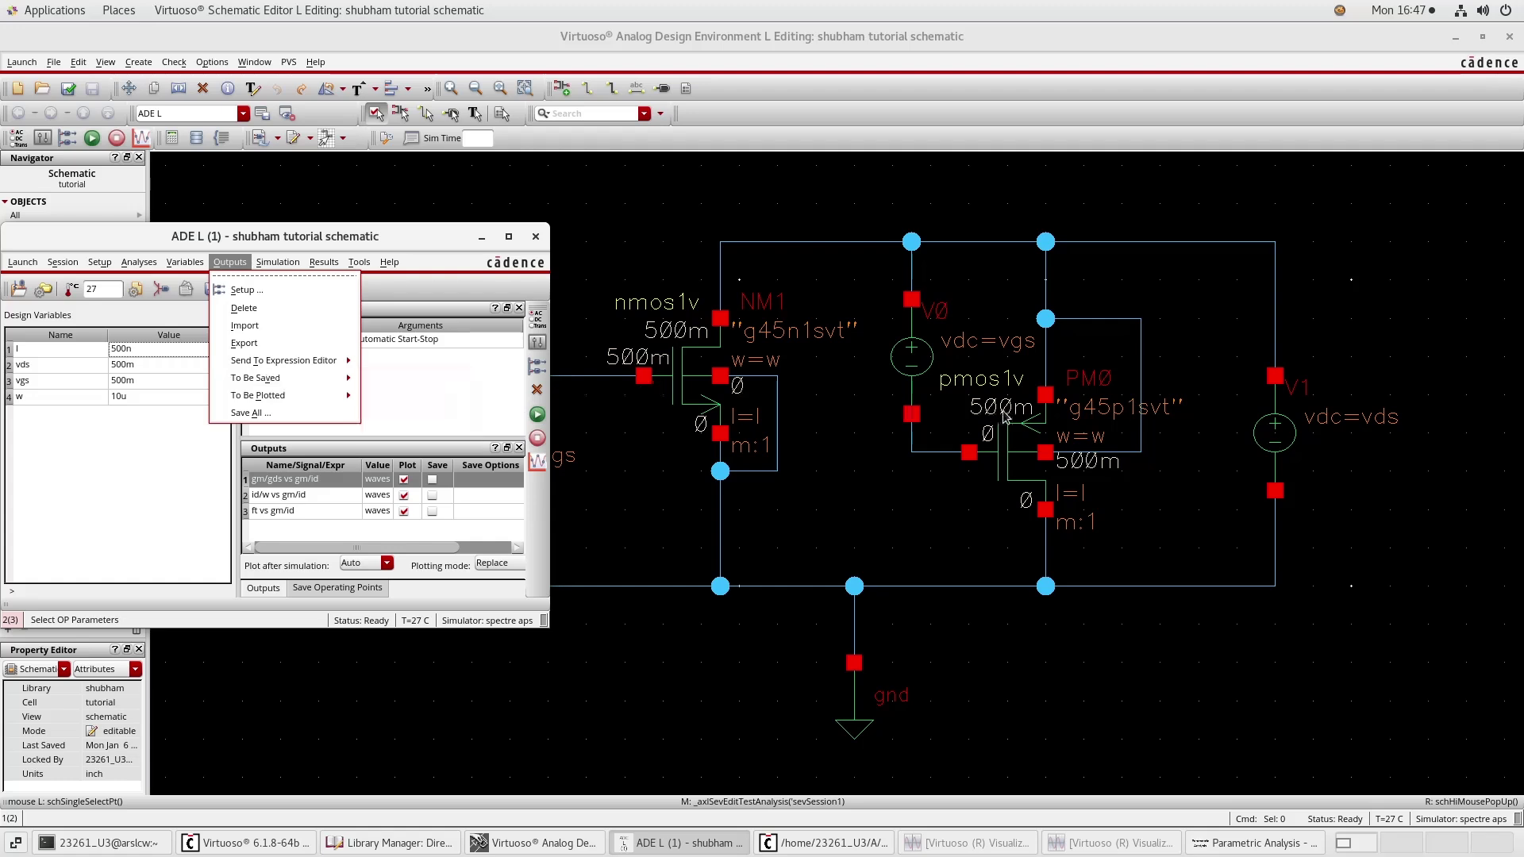
pyautogui.click(347, 588)
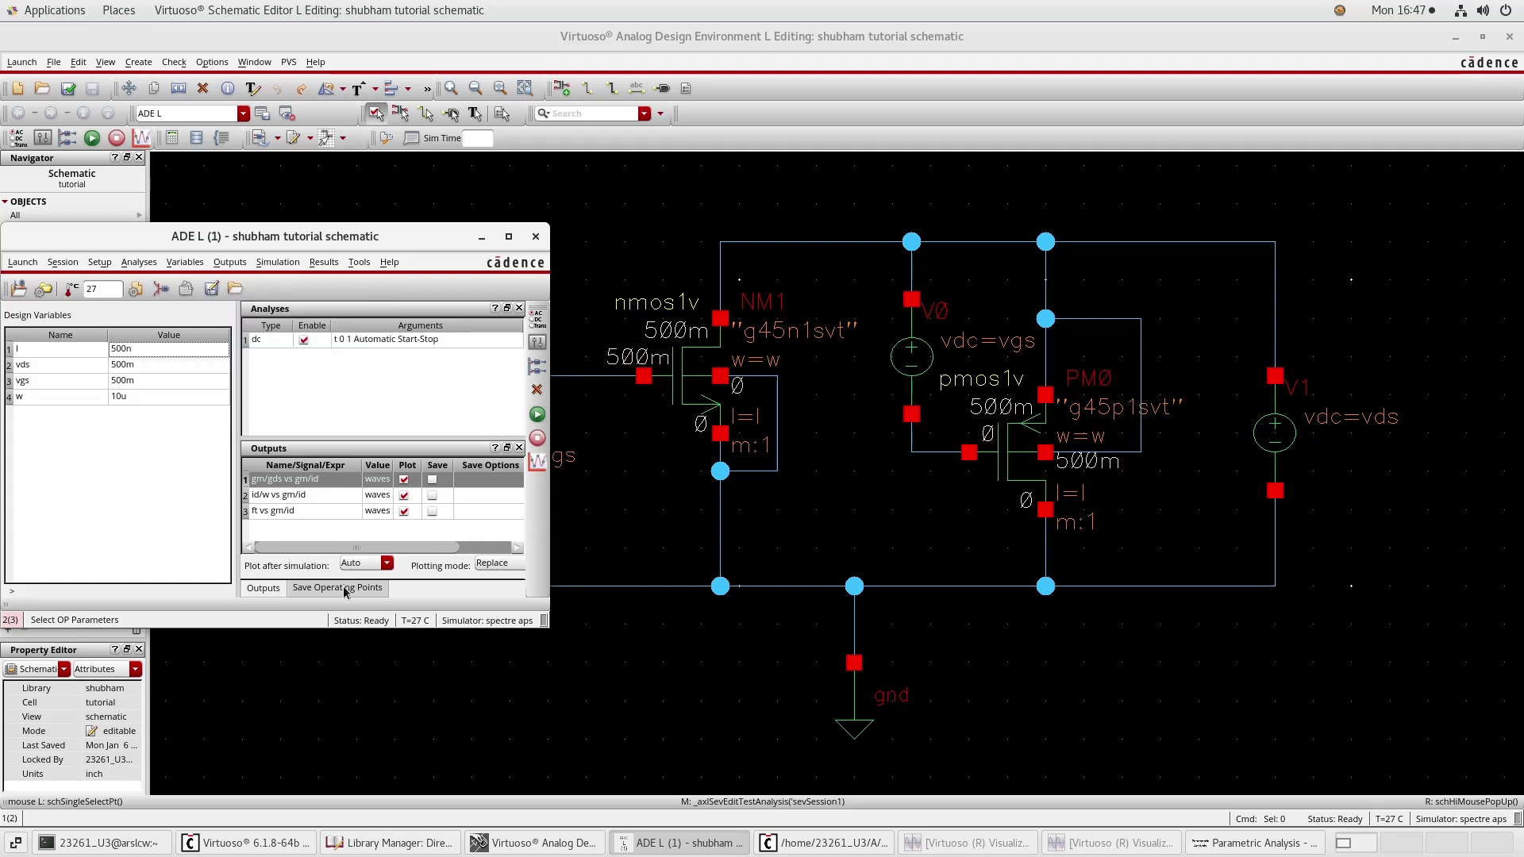
pyautogui.click(338, 589)
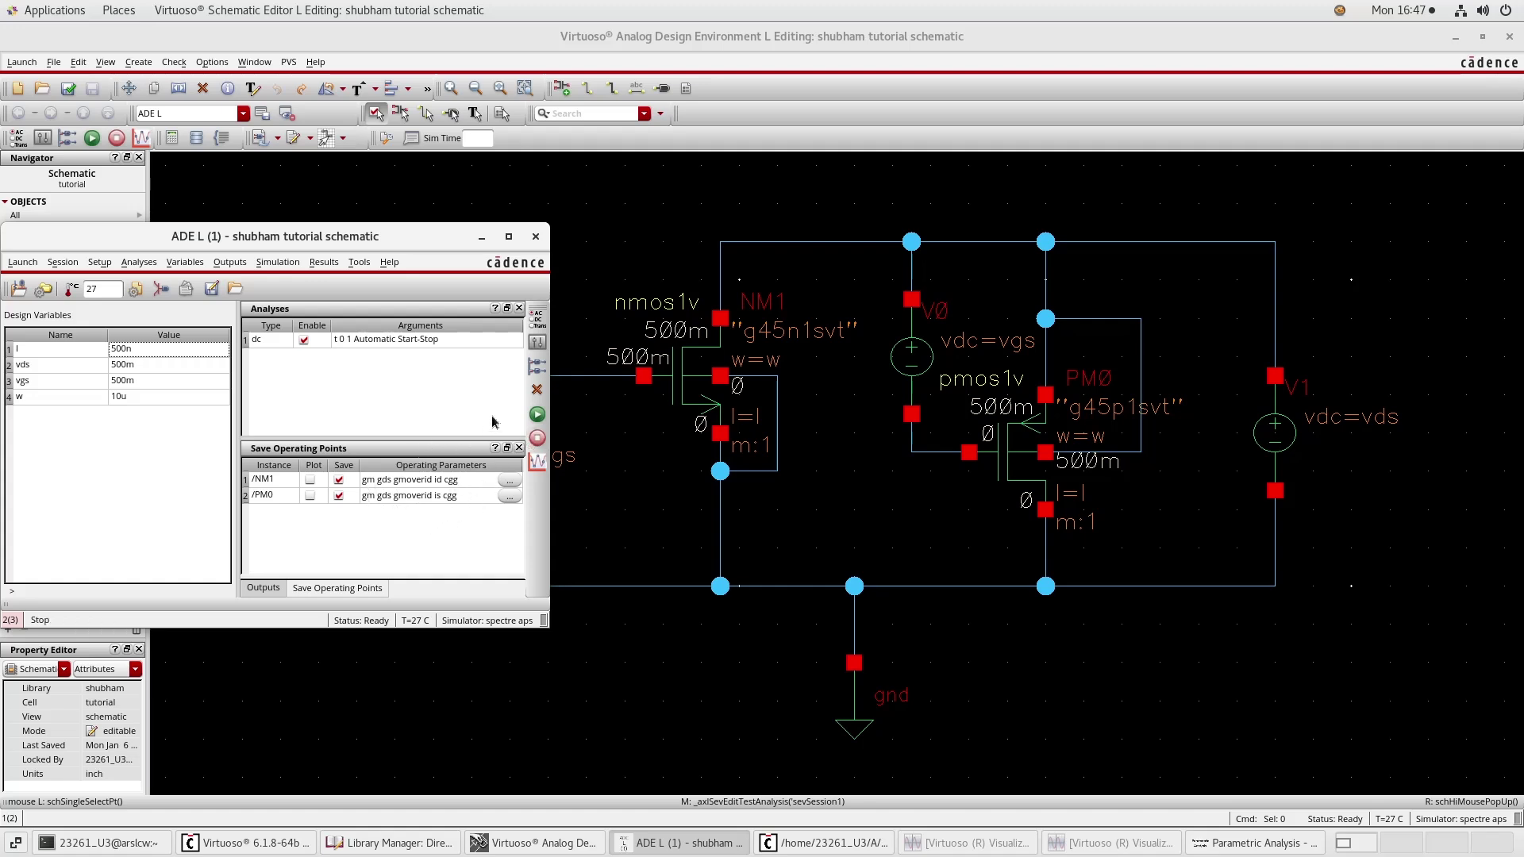
# Step: Bring up the calculator to review the NM1 waveVsWave expression, and close both the calculator and the graph window
pyautogui.click(359, 262)
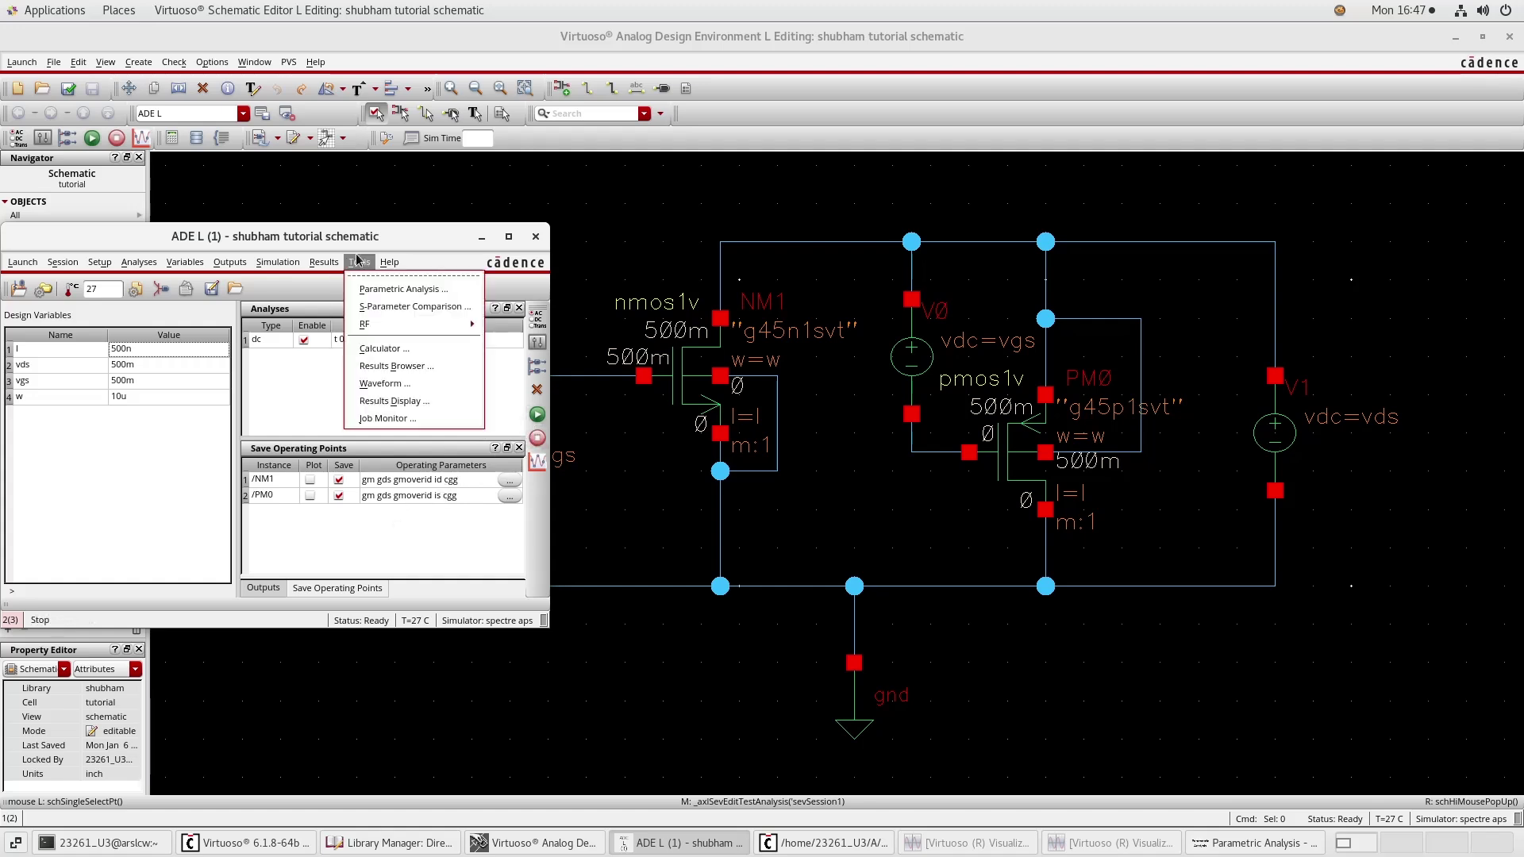
pyautogui.click(398, 354)
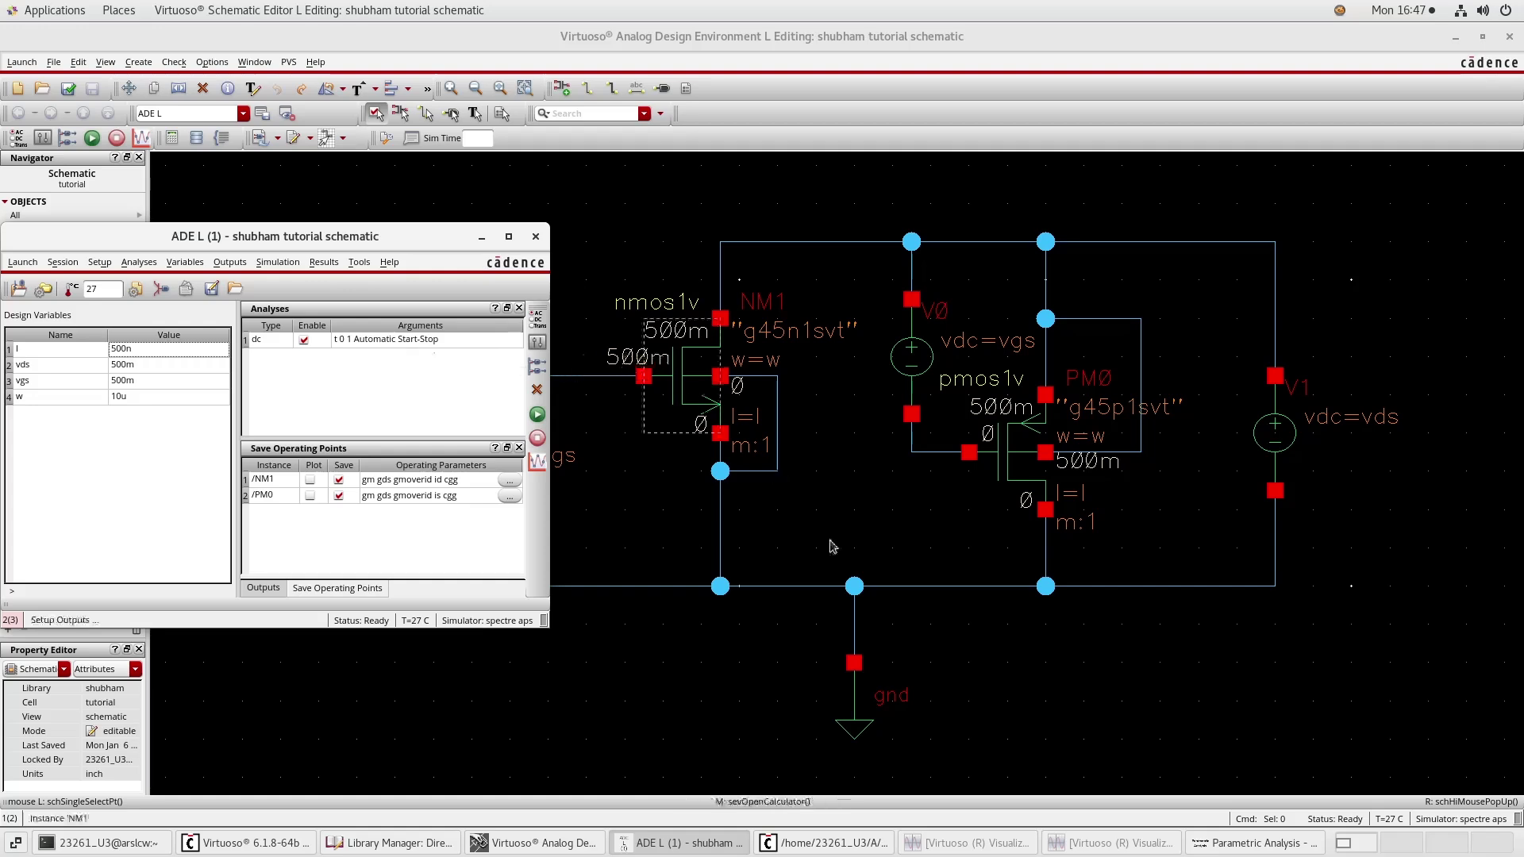
pyautogui.click(1135, 843)
pyautogui.click(1016, 845)
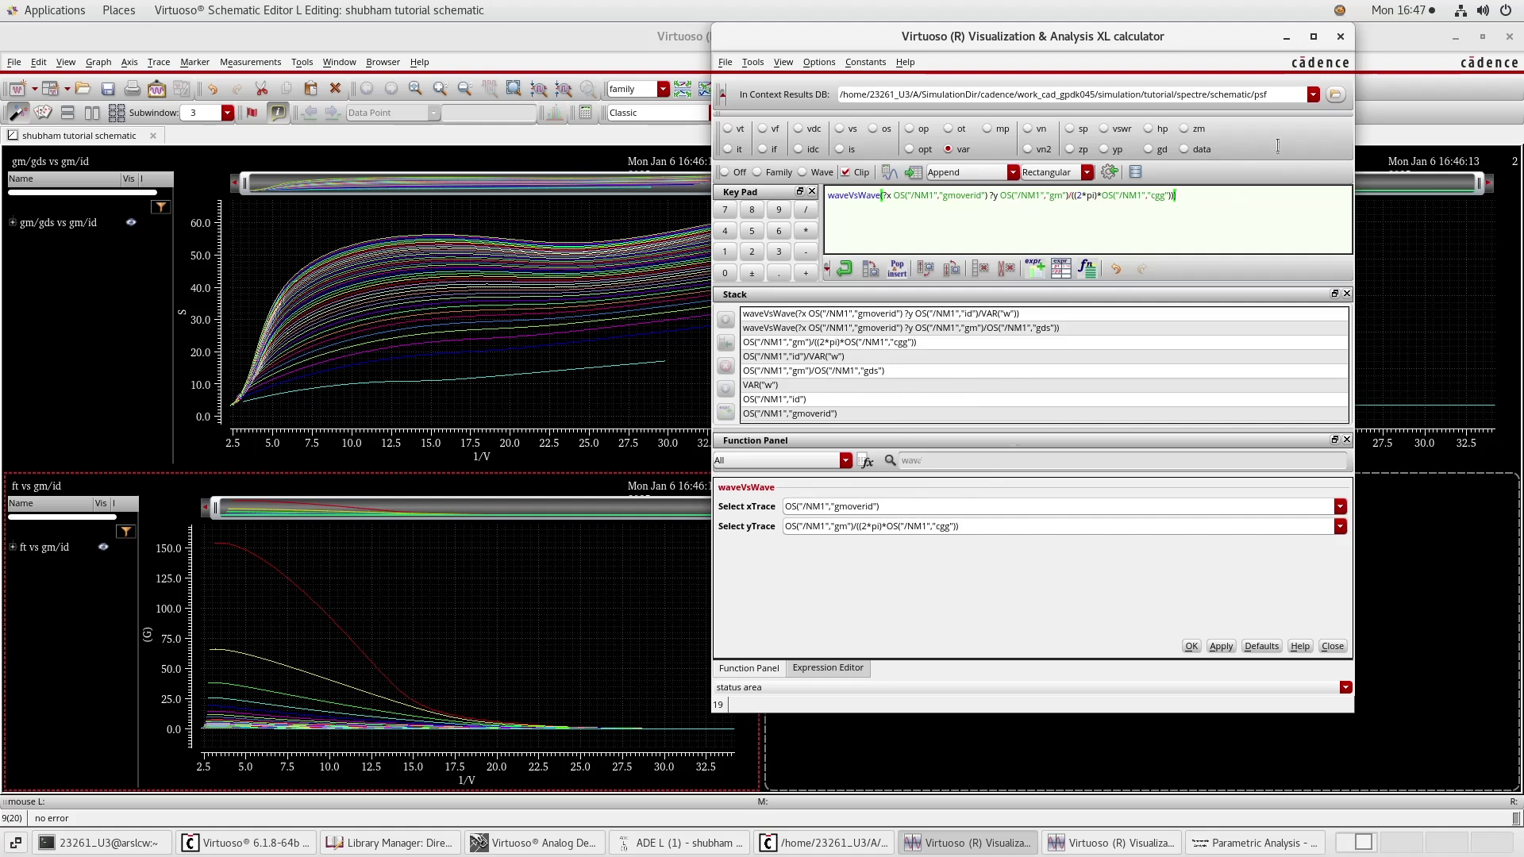
pyautogui.click(1340, 36)
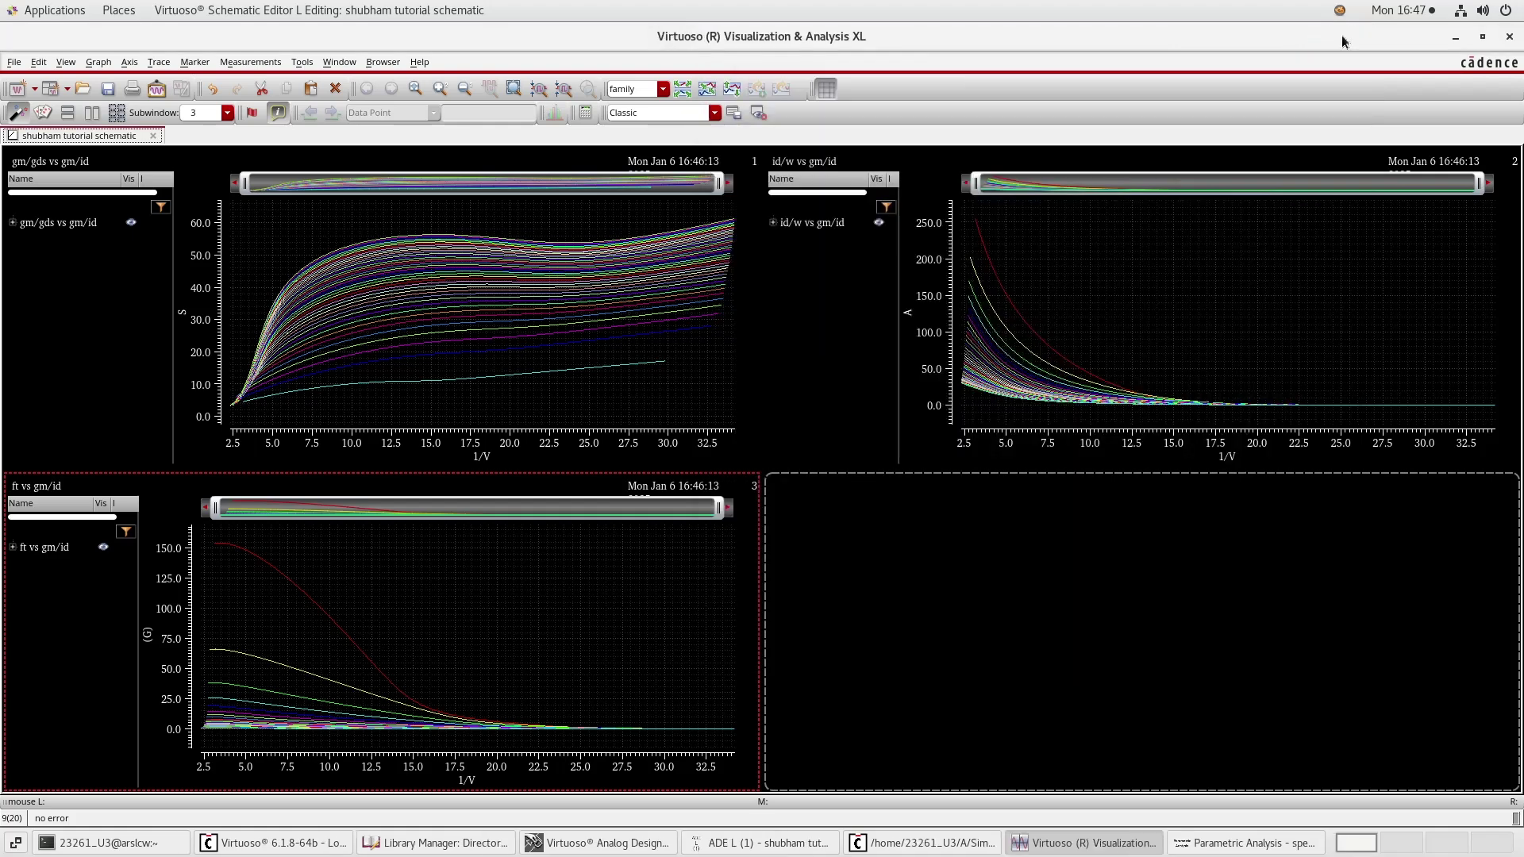
pyautogui.click(1502, 45)
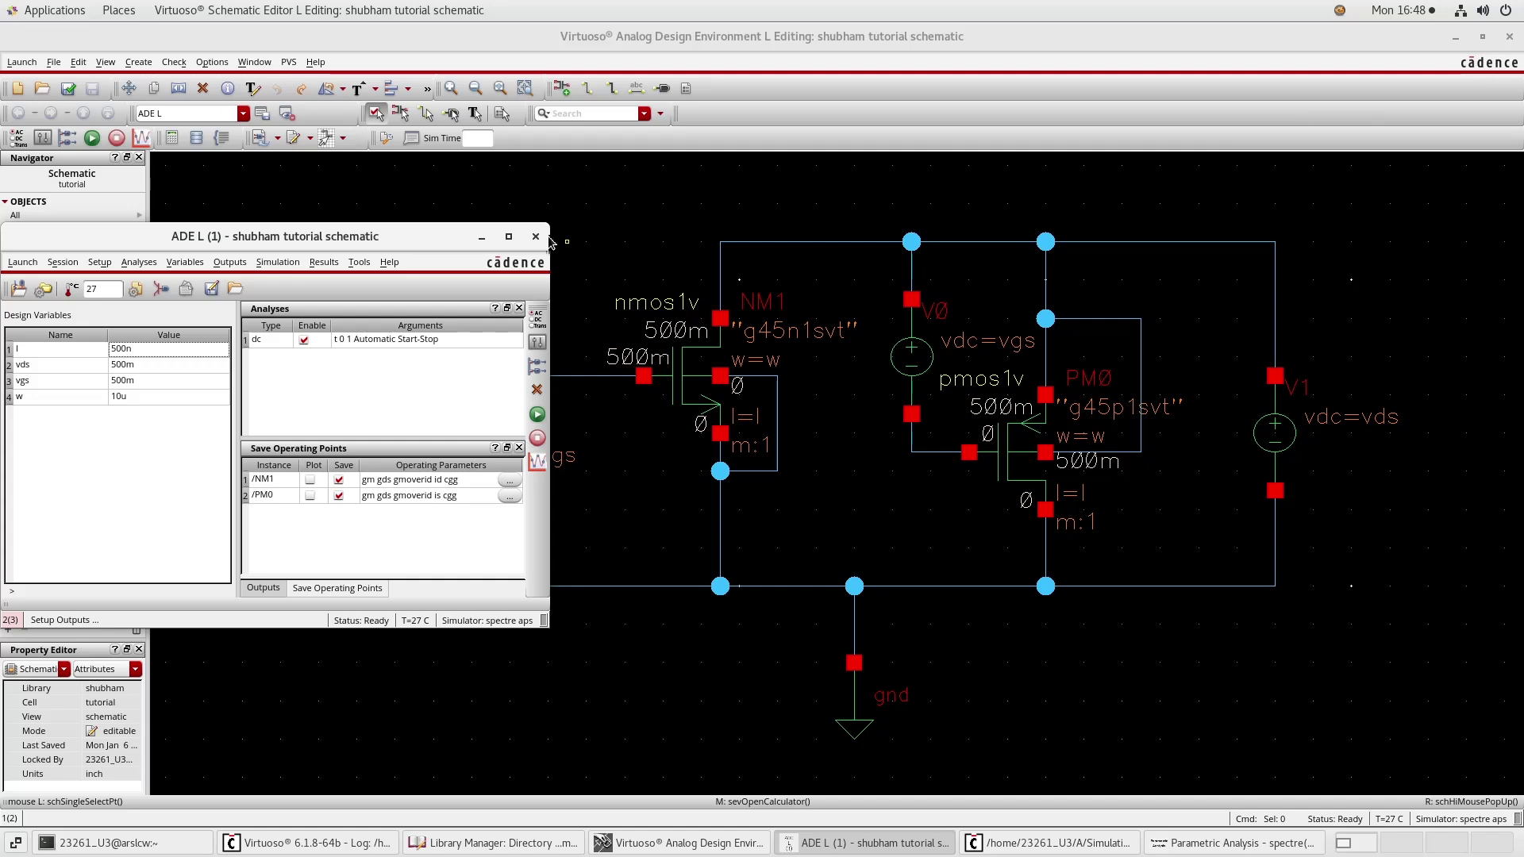
# Step: Close ADE L and save its current state in the state directory as state1, overwriting the existing state
pyautogui.click(535, 236)
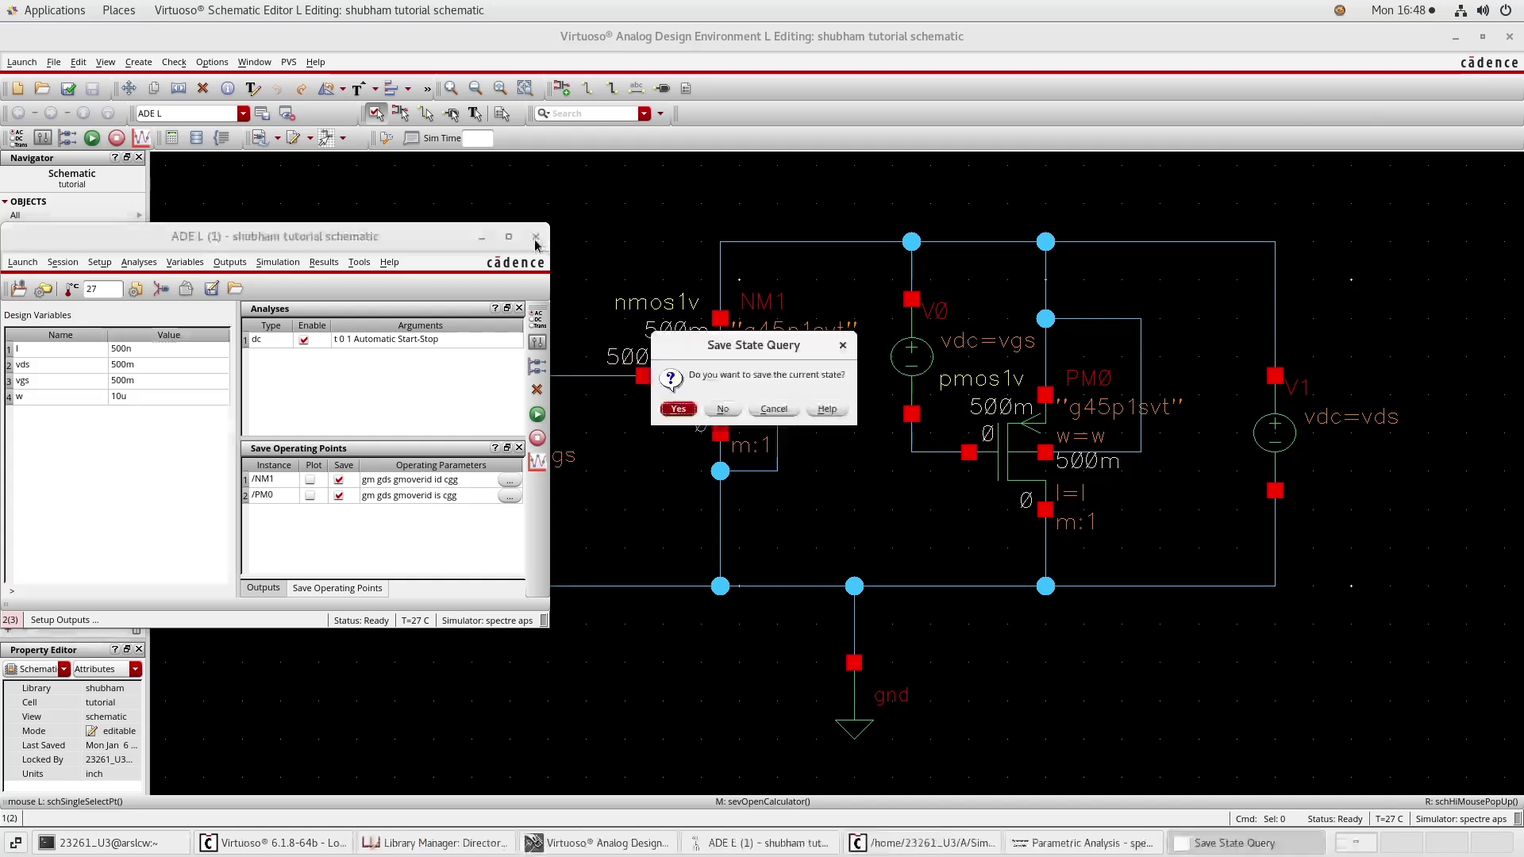
pyautogui.click(673, 409)
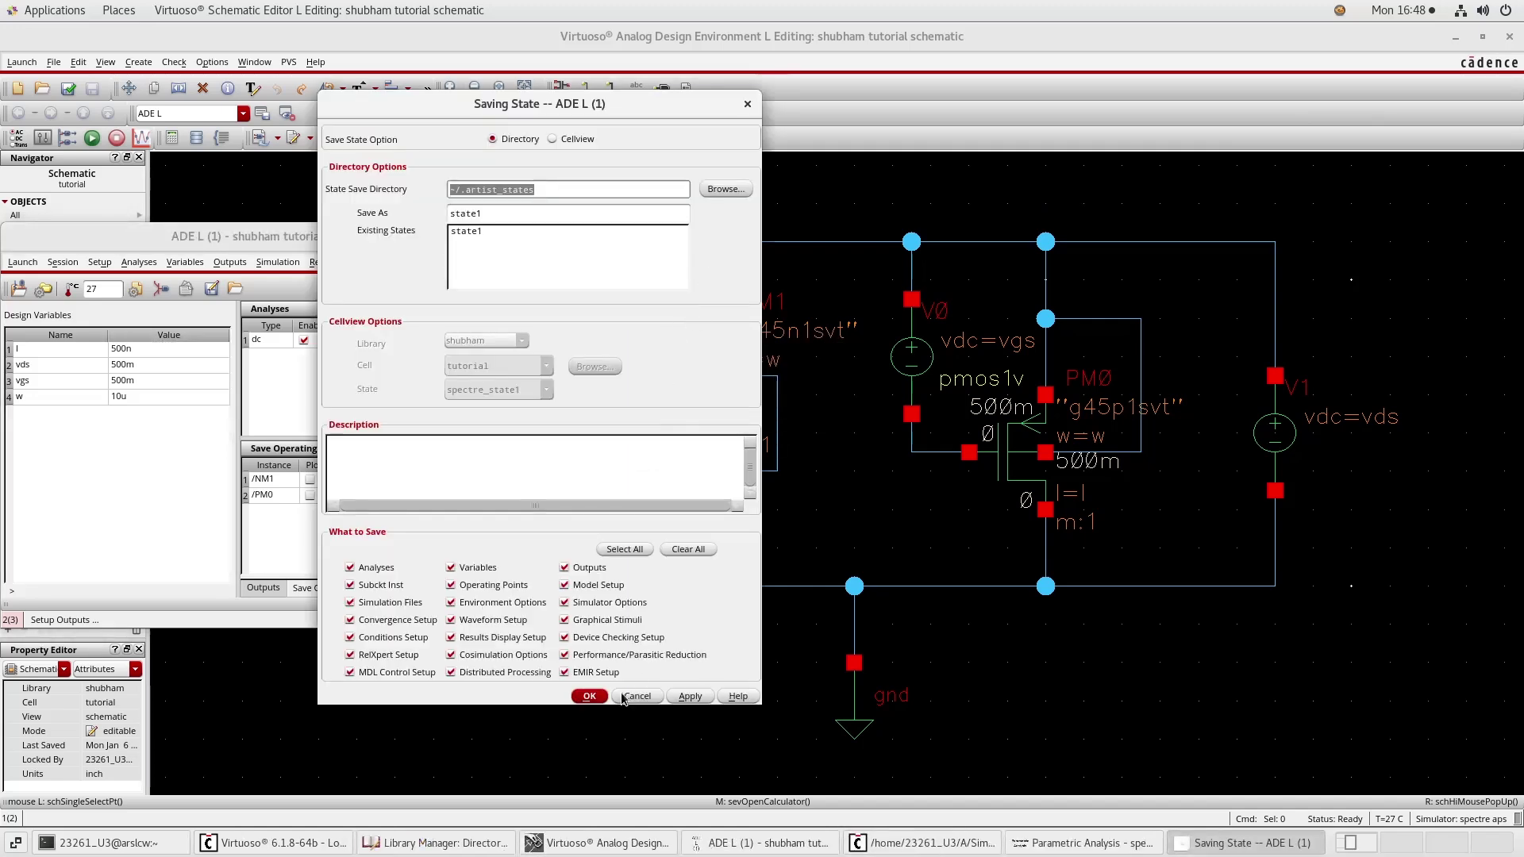
pyautogui.click(590, 697)
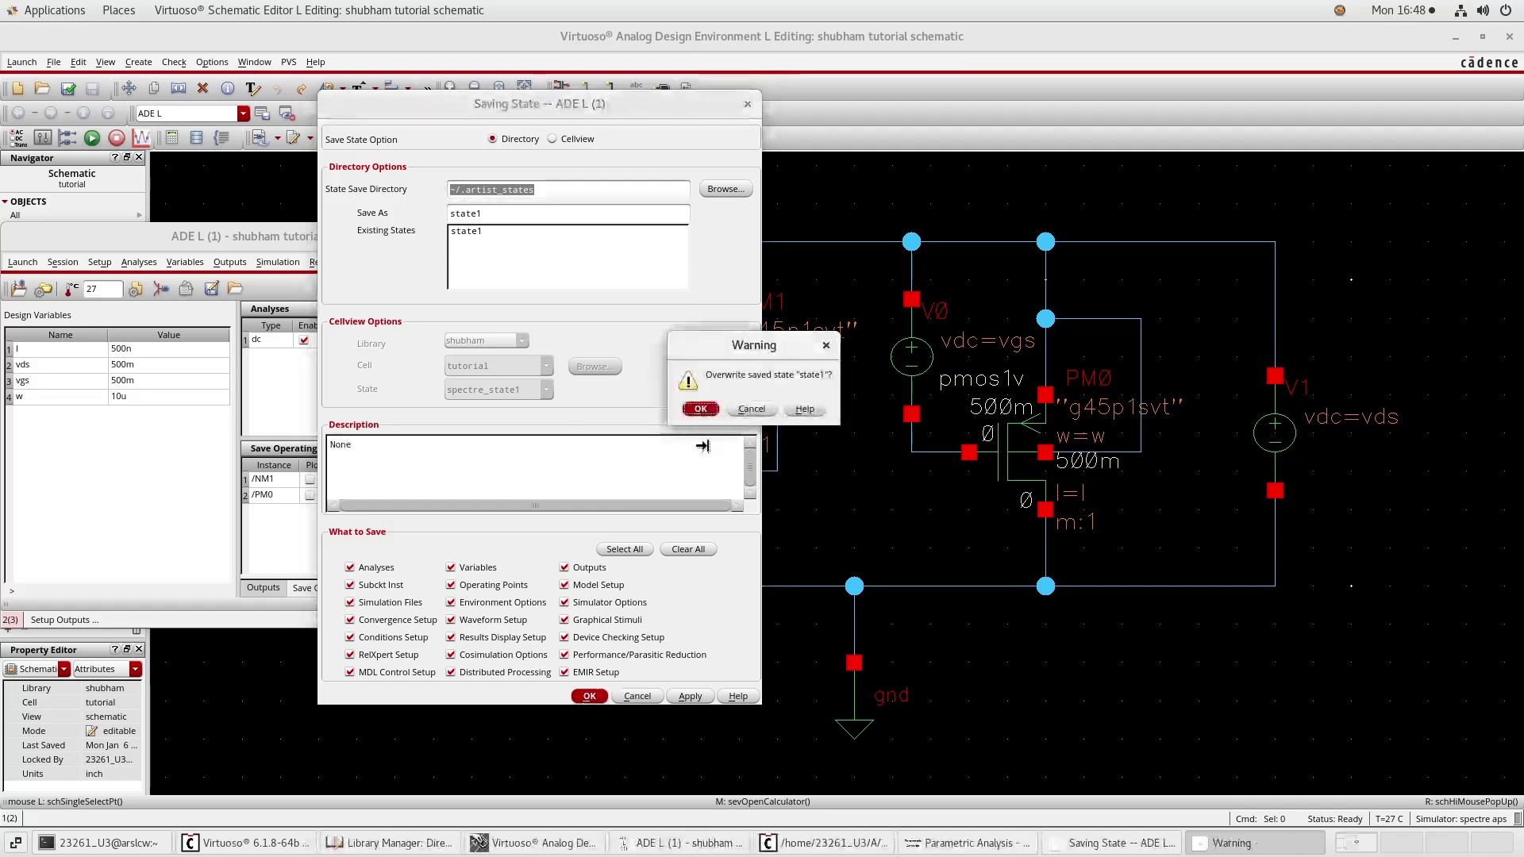
pyautogui.click(702, 410)
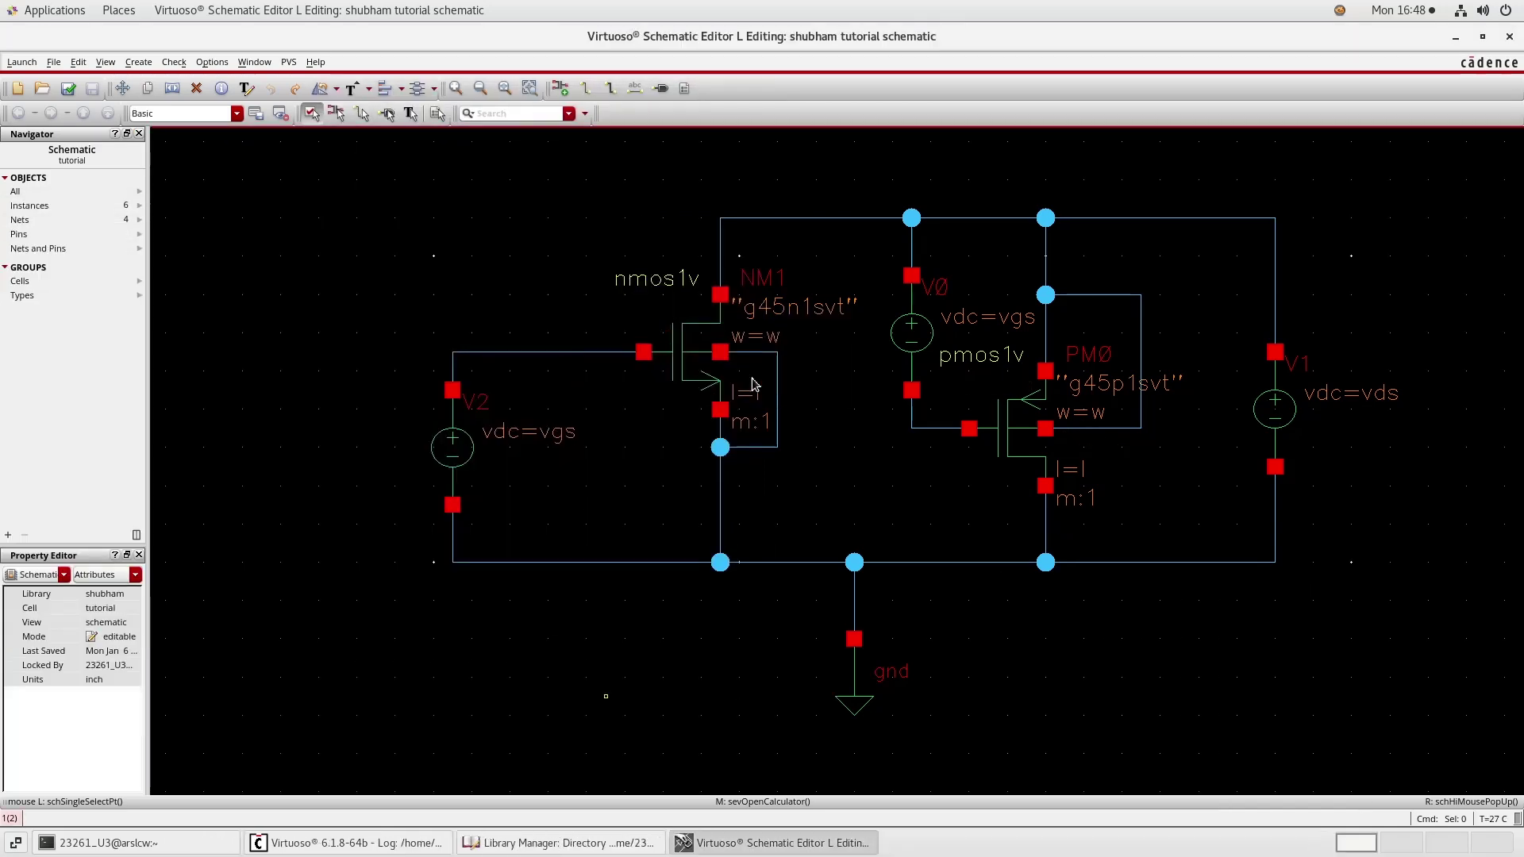